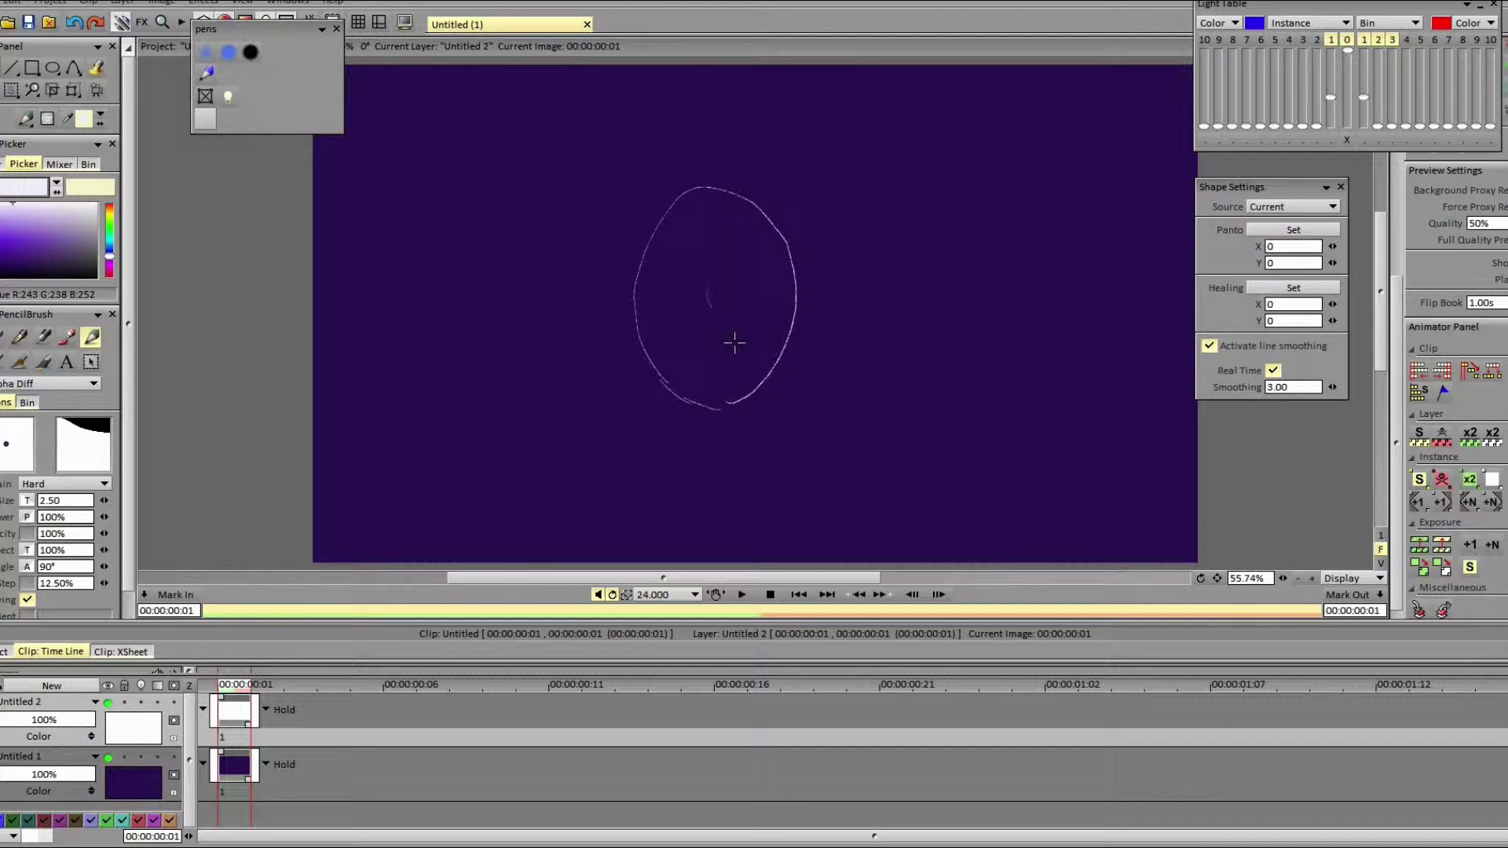
Step: Add a mouth, two pupils and a left eyebrow to the head sketch, undoing a stray curve
drag(716, 345, 734, 342)
mouse_move(730, 262)
mouse_down()
mouse_move(734, 234)
mouse_move(718, 259)
mouse_move(747, 233)
mouse_move(747, 260)
mouse_move(739, 234)
mouse_move(720, 240)
mouse_move(722, 267)
mouse_move(666, 271)
mouse_up()
key(ctrl+z)
key(ctrl+z)
click(739, 243)
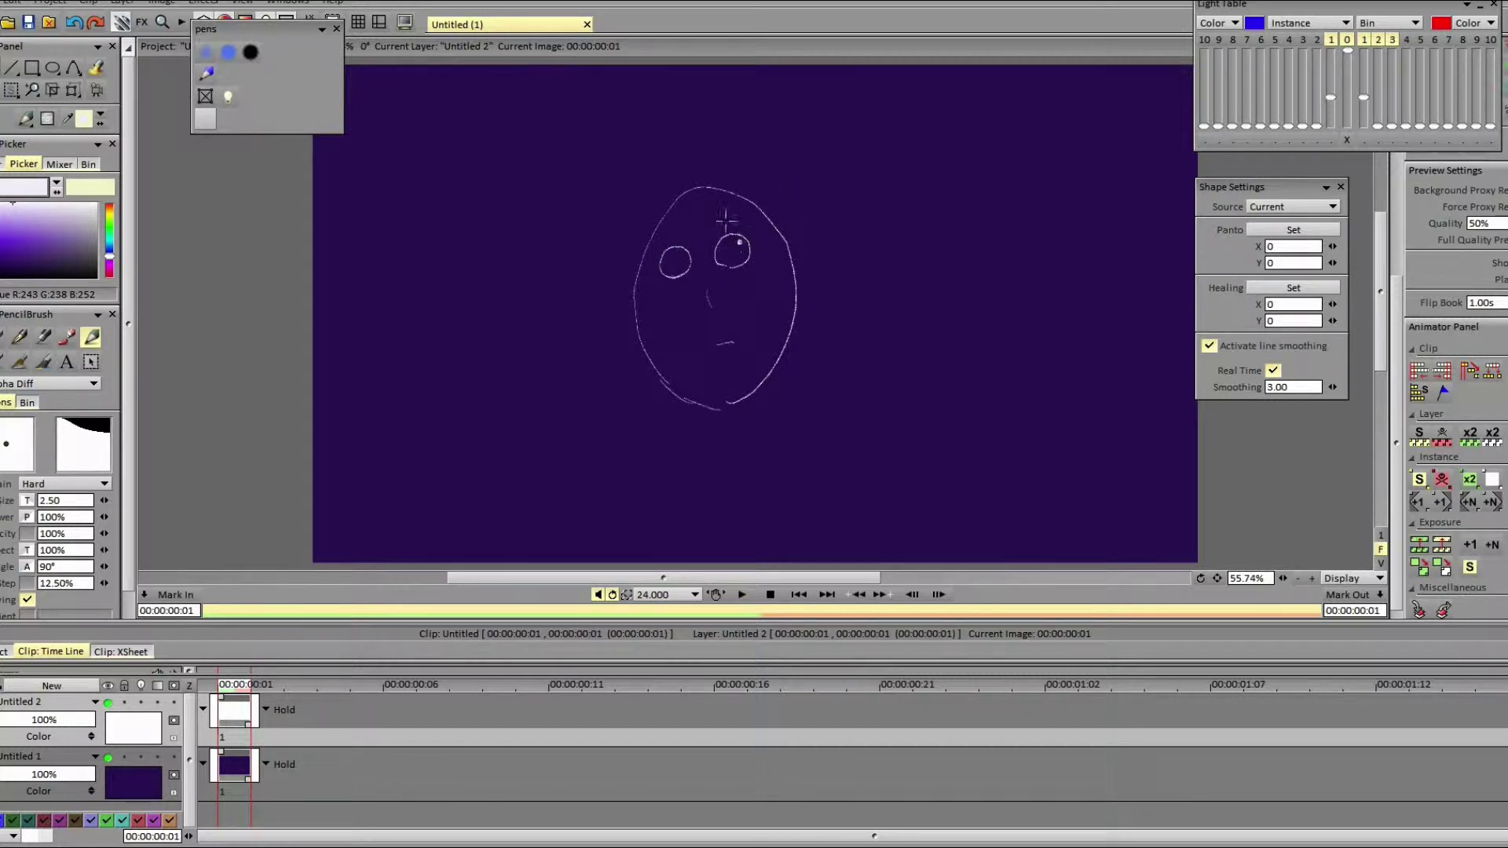
click(681, 256)
drag(653, 251, 729, 206)
Step: Sketch jaw, neck, body and shoulder lines, then clear the whole image with Backspace
mouse_move(689, 410)
mouse_down()
mouse_move(649, 344)
mouse_move(648, 412)
mouse_move(658, 370)
mouse_move(703, 405)
mouse_move(692, 411)
mouse_move(730, 403)
mouse_move(695, 429)
mouse_move(699, 416)
mouse_move(684, 486)
mouse_up()
drag(661, 427, 682, 491)
mouse_move(725, 399)
mouse_down()
mouse_move(701, 490)
mouse_move(715, 480)
mouse_move(696, 455)
mouse_move(672, 479)
mouse_move(712, 513)
mouse_move(669, 454)
mouse_up()
mouse_move(729, 497)
mouse_down()
mouse_move(759, 457)
mouse_move(717, 529)
mouse_move(780, 492)
mouse_move(743, 521)
mouse_move(796, 455)
mouse_move(786, 427)
mouse_move(798, 424)
mouse_move(771, 408)
mouse_move(792, 453)
mouse_move(784, 403)
mouse_move(756, 410)
mouse_move(798, 471)
mouse_move(796, 505)
mouse_up()
mouse_move(647, 524)
mouse_down()
mouse_move(658, 476)
mouse_move(636, 541)
mouse_move(664, 448)
mouse_move(633, 557)
mouse_move(638, 491)
mouse_up()
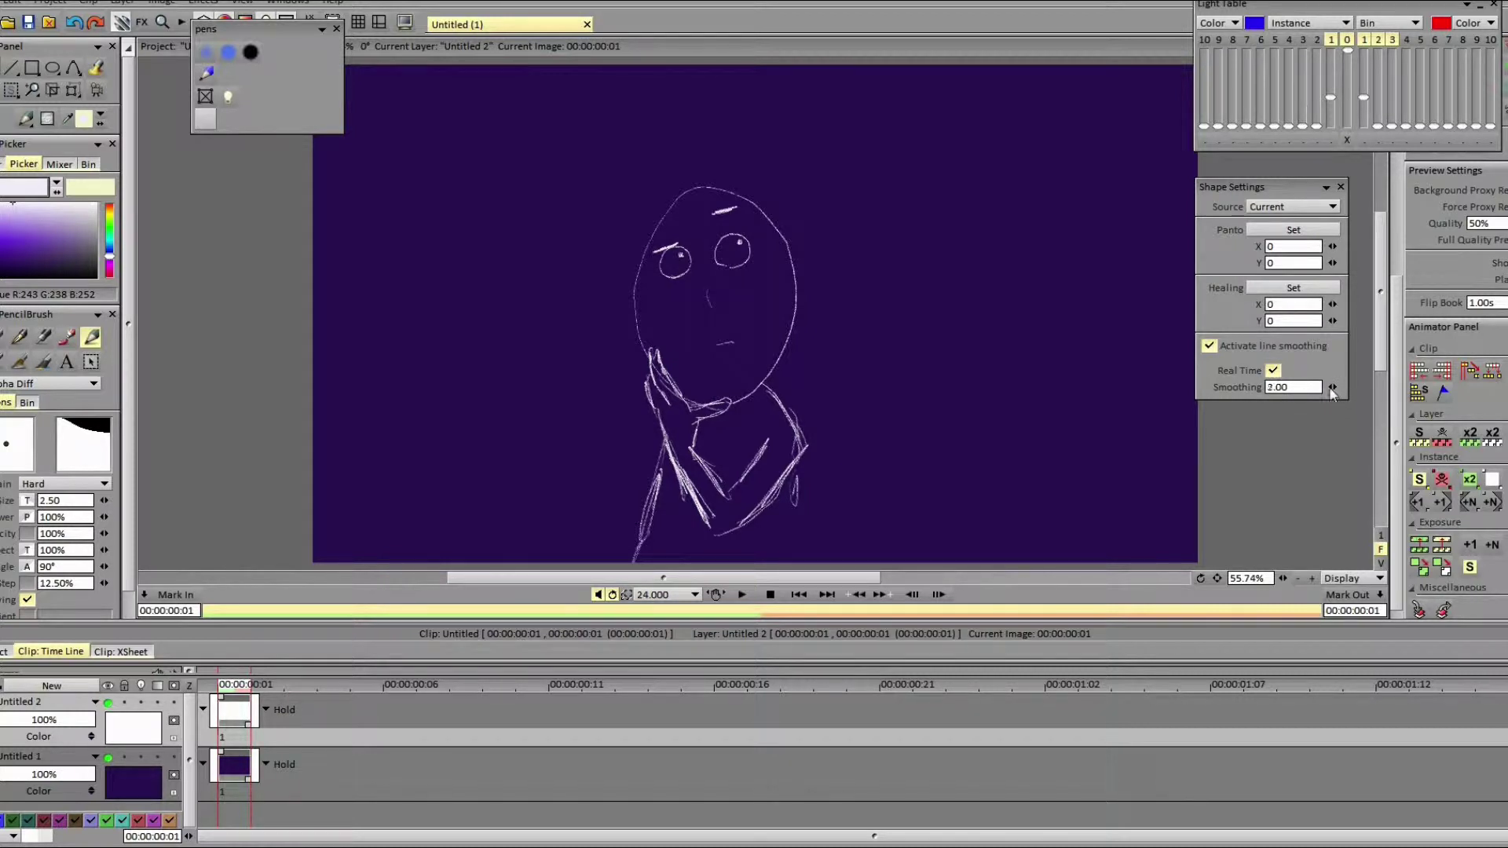
drag(794, 558, 794, 490)
drag(794, 460, 784, 412)
key(BackSpace)
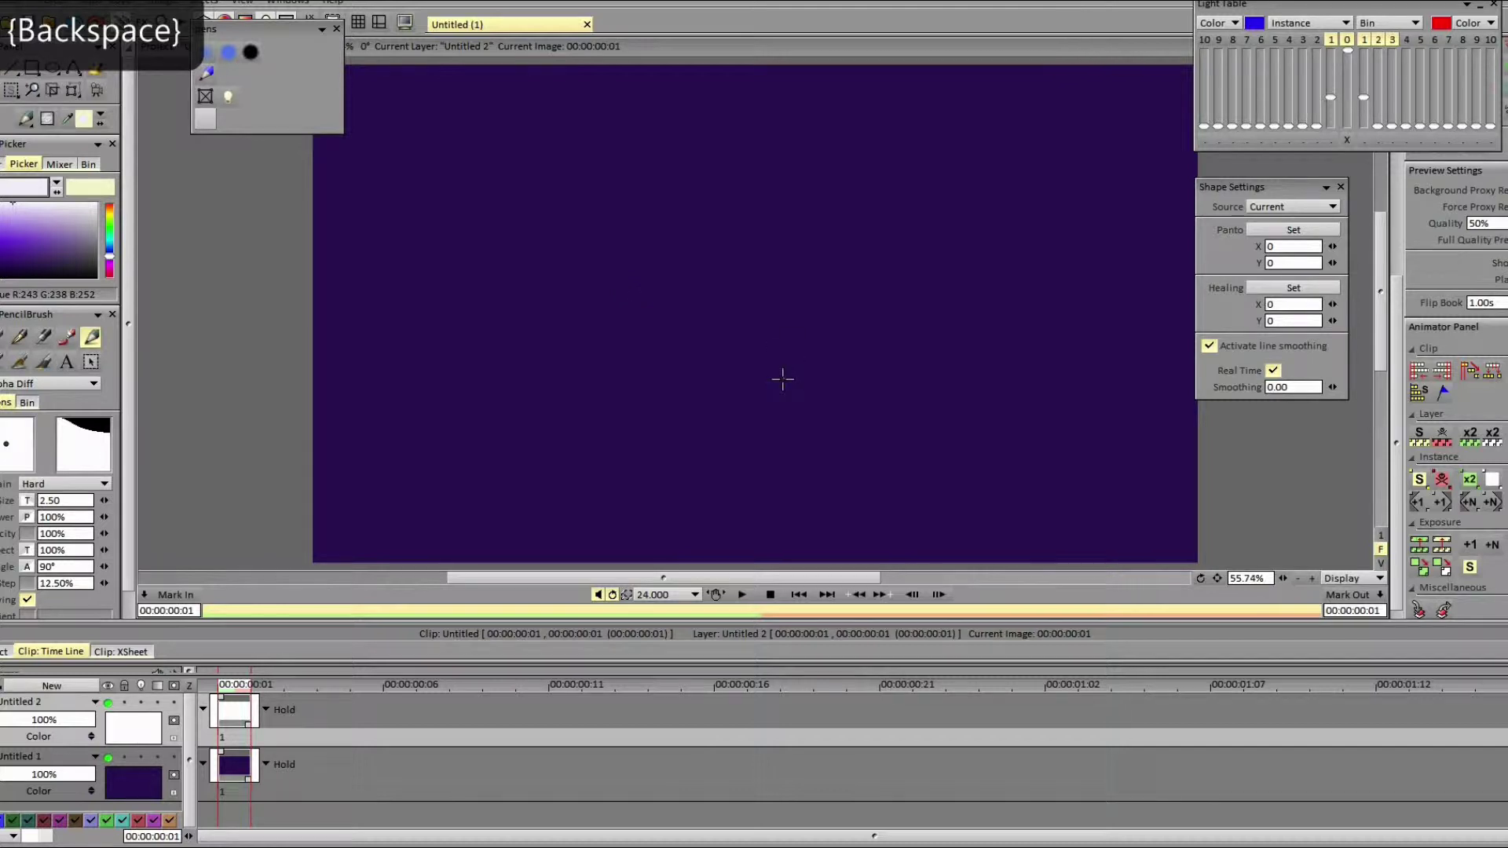
Step: Draw the turned head's outline and nose, redoing the outline once and undoing a misdrawn eye
mouse_move(781, 404)
mouse_down()
mouse_move(844, 334)
mouse_move(860, 265)
mouse_move(847, 206)
mouse_move(800, 146)
mouse_move(723, 107)
mouse_move(649, 114)
mouse_move(593, 173)
mouse_move(575, 308)
mouse_move(605, 385)
mouse_up()
key(BackSpace)
mouse_move(671, 444)
mouse_down()
mouse_move(555, 279)
mouse_move(626, 125)
mouse_move(753, 111)
mouse_move(876, 253)
mouse_move(869, 397)
mouse_move(629, 414)
mouse_move(638, 423)
mouse_up()
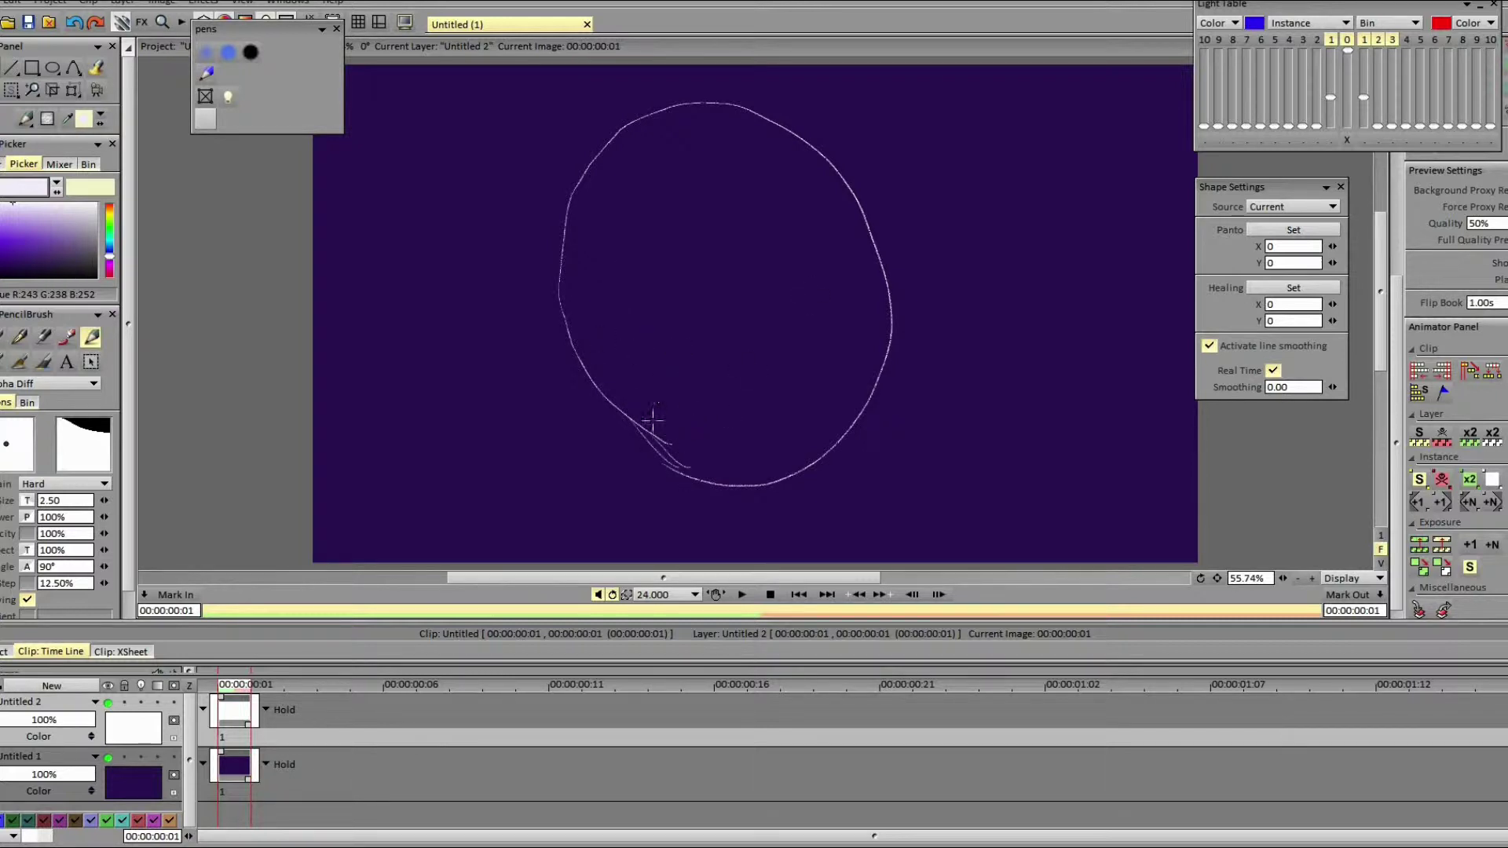
mouse_move(660, 384)
mouse_down()
mouse_move(629, 356)
mouse_move(634, 310)
mouse_up()
mouse_move(670, 384)
mouse_down()
mouse_move(620, 333)
mouse_move(652, 380)
mouse_move(626, 365)
mouse_move(634, 273)
mouse_move(707, 281)
mouse_move(672, 270)
mouse_move(687, 242)
mouse_move(573, 303)
mouse_move(620, 310)
mouse_move(610, 318)
mouse_move(619, 295)
mouse_move(577, 312)
mouse_move(630, 301)
mouse_move(580, 309)
mouse_up()
key(ctrl+z)
key(ctrl+z)
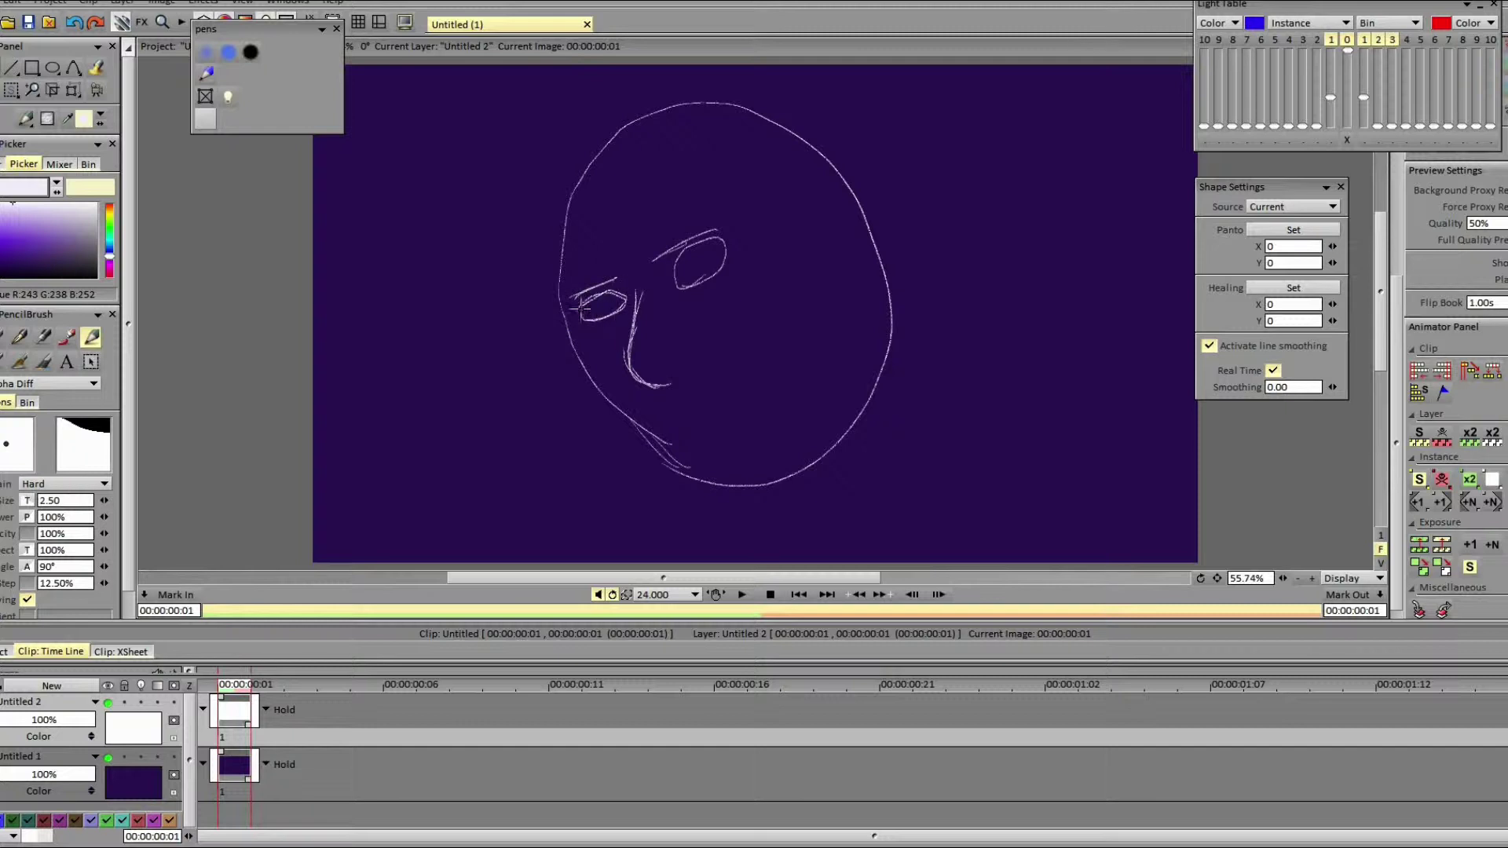
Step: Add the mouth, both pupils and an ear, redrawing the ear strokes
drag(715, 415, 682, 434)
drag(688, 280, 690, 281)
drag(597, 308, 595, 312)
drag(823, 223, 837, 276)
key(ctrl+z)
mouse_move(832, 212)
mouse_down()
mouse_move(869, 223)
mouse_move(844, 227)
mouse_move(842, 258)
mouse_move(865, 200)
mouse_move(852, 186)
mouse_move(840, 249)
mouse_move(866, 210)
mouse_move(847, 185)
mouse_move(865, 196)
mouse_move(843, 255)
mouse_move(869, 206)
mouse_move(848, 192)
mouse_move(849, 233)
mouse_up()
key(ctrl+z)
key(ctrl+z)
key(ctrl+z)
Step: Darken the jaw and add hair, neck and a doubled shoulder line, then step forward a frame
drag(619, 408, 679, 462)
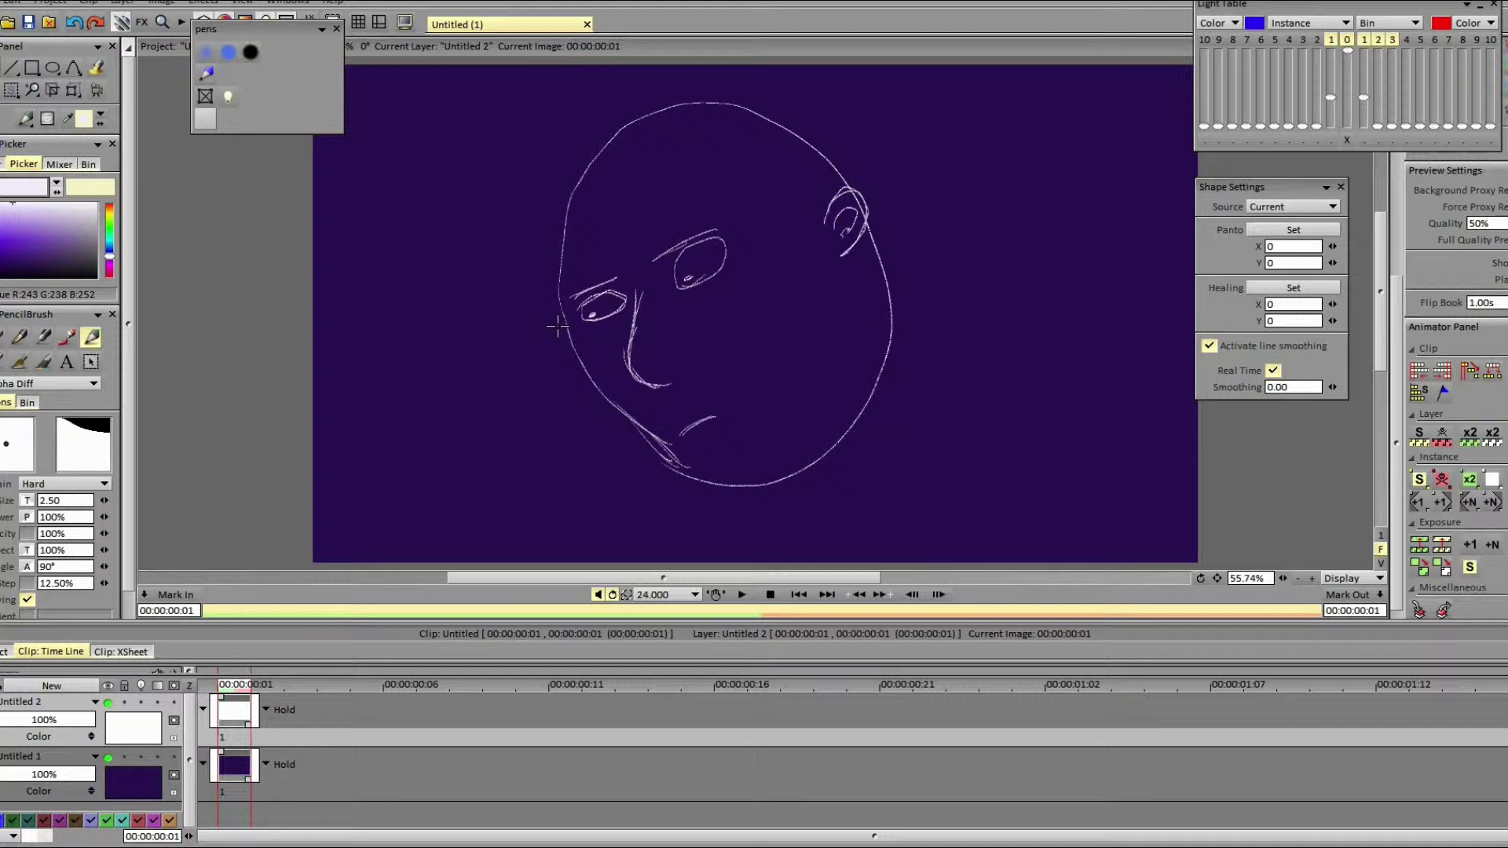
mouse_move(599, 155)
mouse_down()
mouse_move(624, 127)
mouse_move(612, 127)
mouse_move(674, 106)
mouse_up()
drag(700, 484, 658, 555)
mouse_move(1045, 549)
mouse_down()
mouse_move(935, 392)
mouse_move(957, 424)
mouse_up()
mouse_move(1049, 558)
mouse_down()
mouse_move(984, 433)
mouse_move(947, 402)
mouse_up()
key(Right)
key(Right)
key(Right)
key(Right)
key(Right)
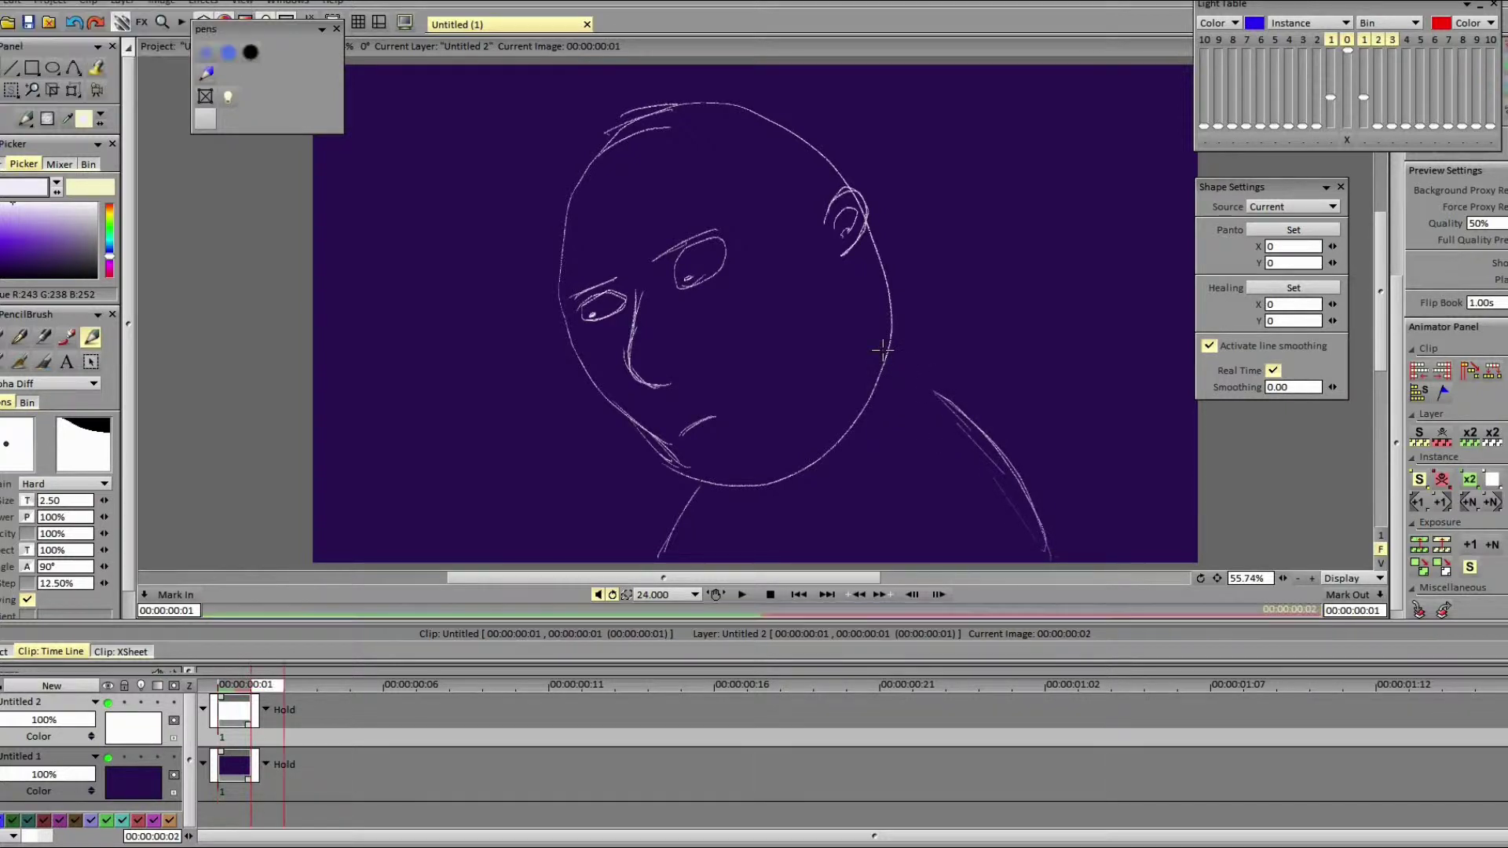
Step: Create a new blank image at frame 12 with the light table showing the first drawing
key(Right)
key(Right)
key(Right)
key(Right)
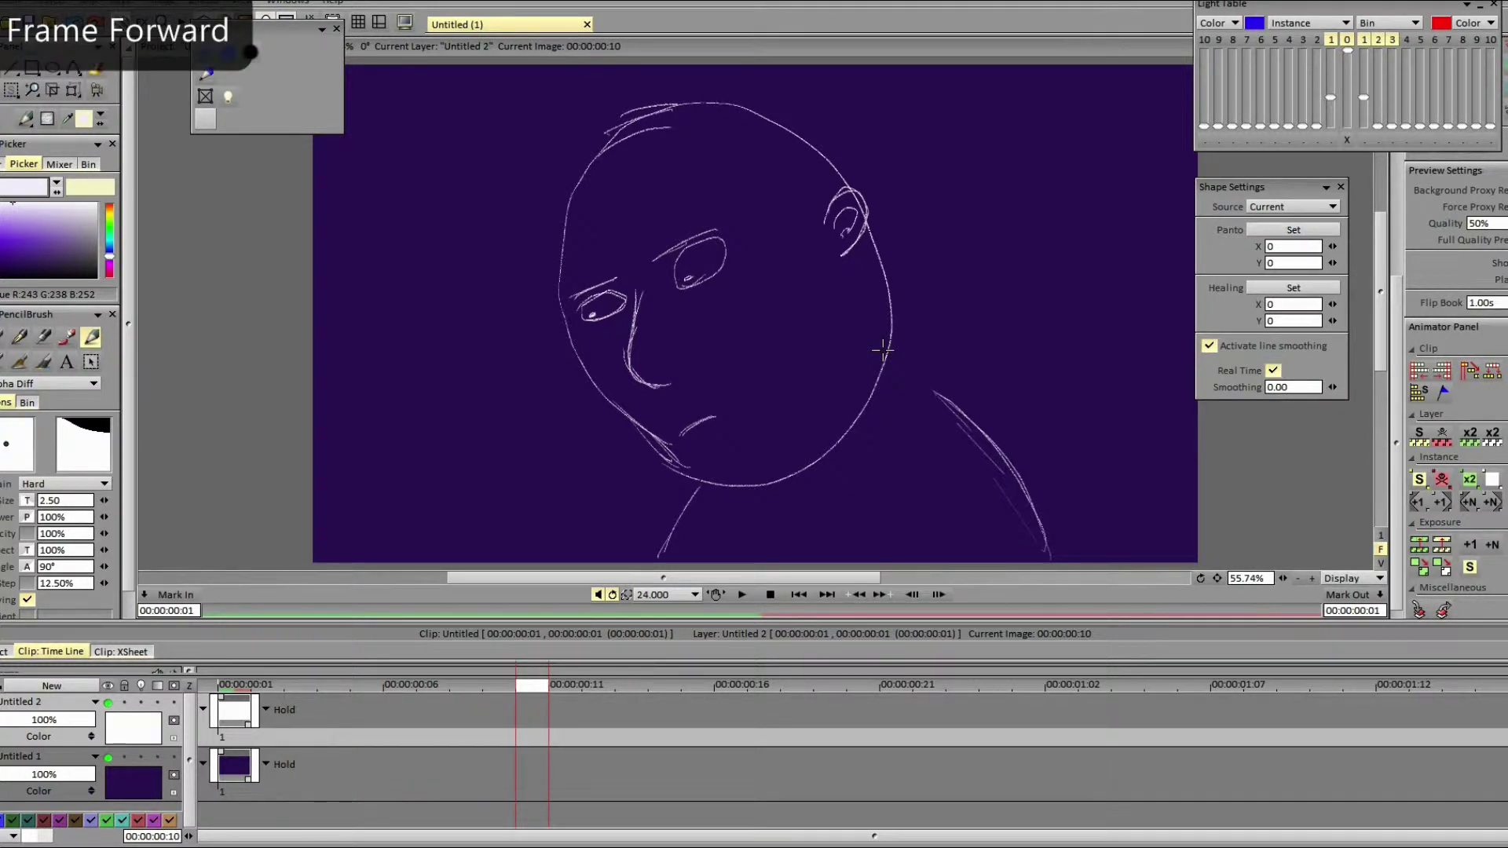
key(Right)
key(Right)
key(BackSpace)
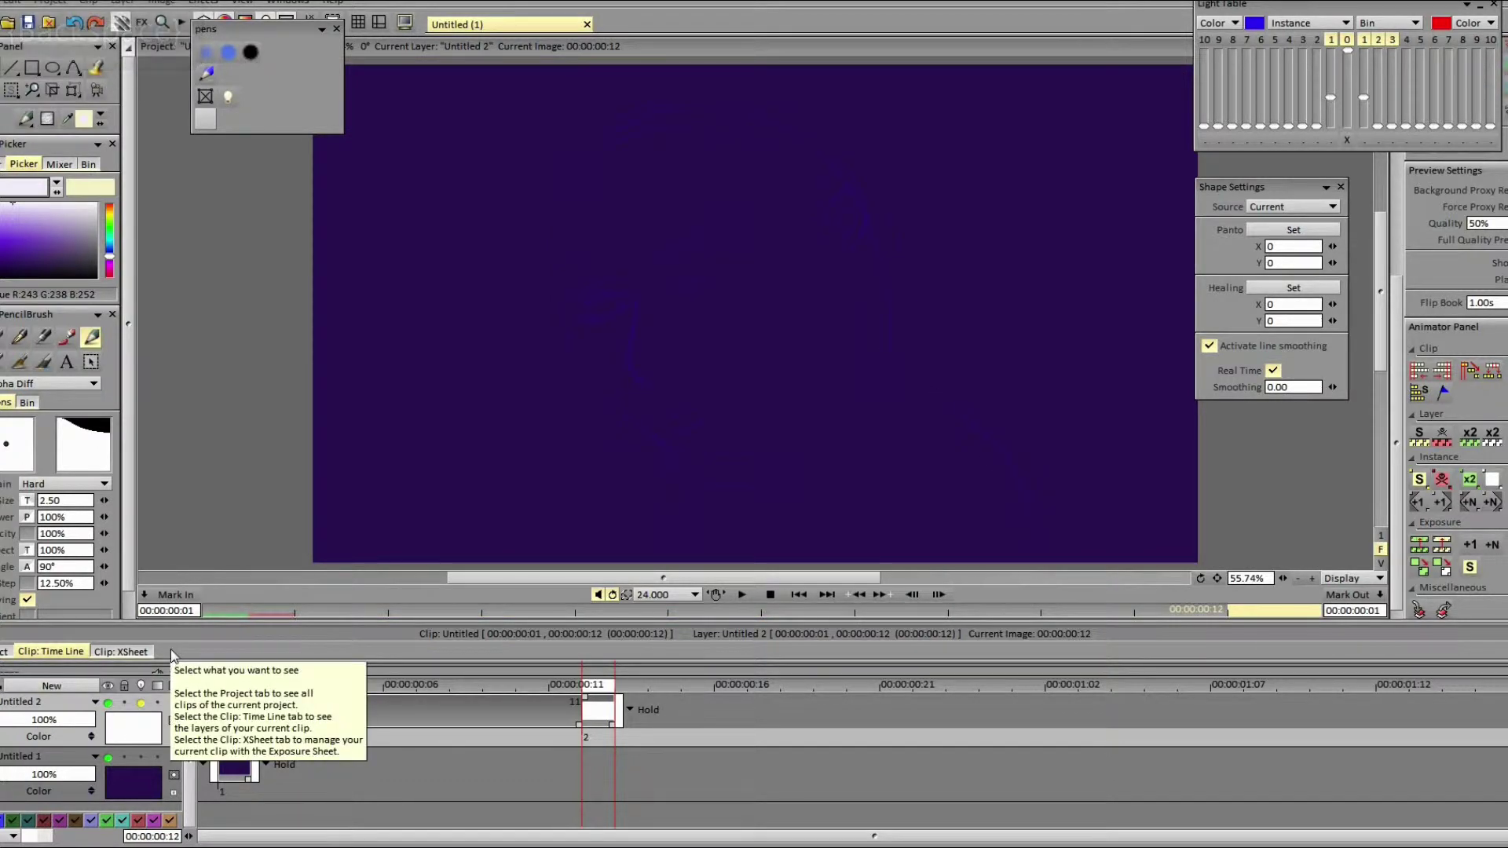
click(141, 703)
Step: Draw the front-facing head with mouth, nose, eyes, pupil, neck and right shoulder
mouse_move(860, 445)
mouse_down()
mouse_move(916, 380)
mouse_move(933, 293)
mouse_move(923, 191)
mouse_move(825, 91)
mouse_move(747, 84)
mouse_move(680, 125)
mouse_move(642, 208)
mouse_move(630, 281)
mouse_move(652, 359)
mouse_move(718, 434)
mouse_move(803, 456)
mouse_move(870, 441)
mouse_up()
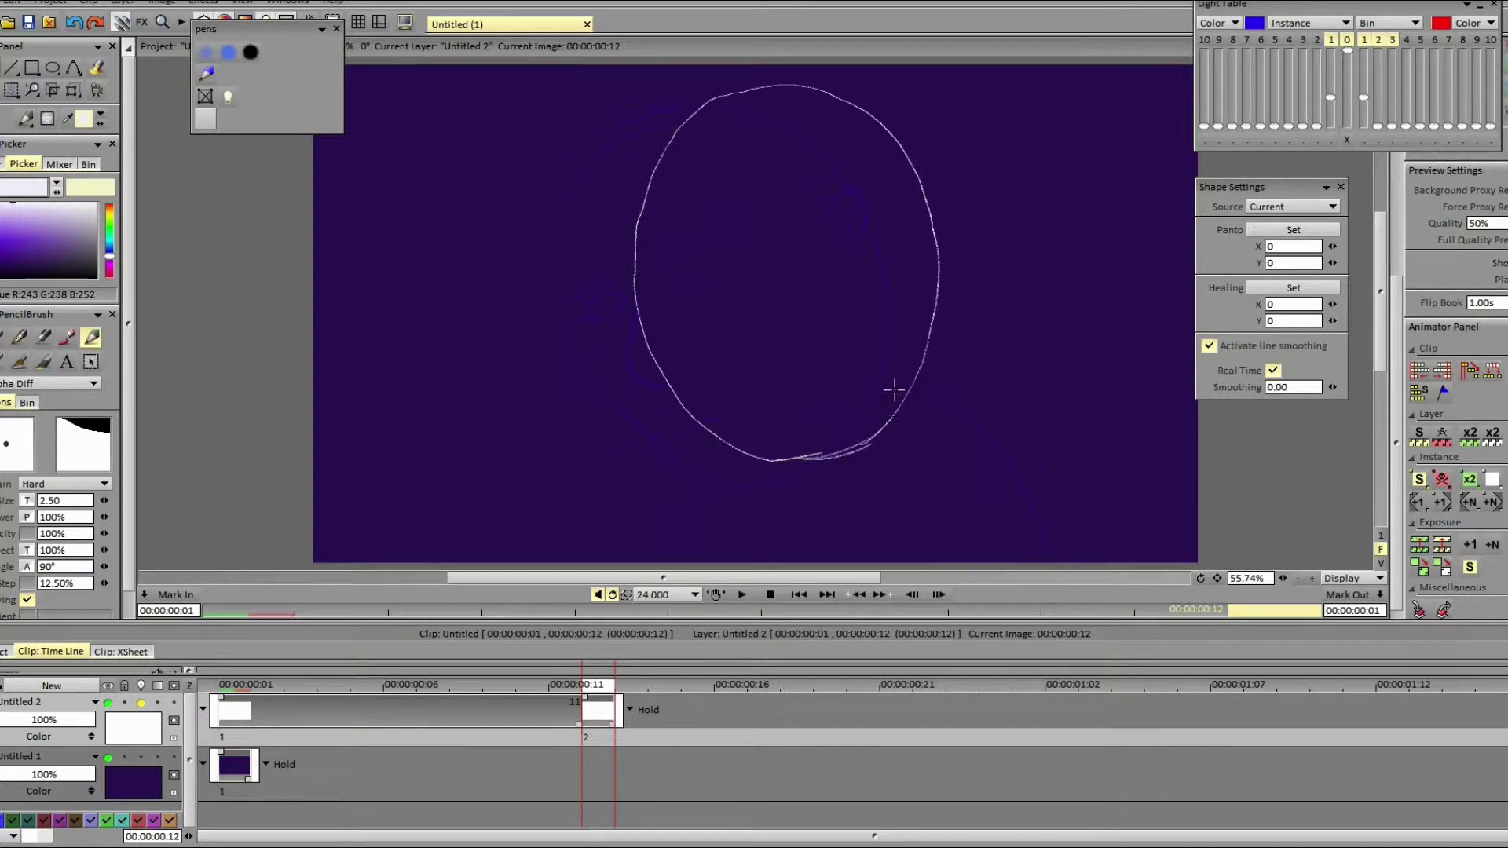
drag(772, 376, 745, 386)
key(ctrl+z)
mouse_move(753, 344)
mouse_down()
mouse_move(737, 327)
mouse_move(773, 248)
mouse_up()
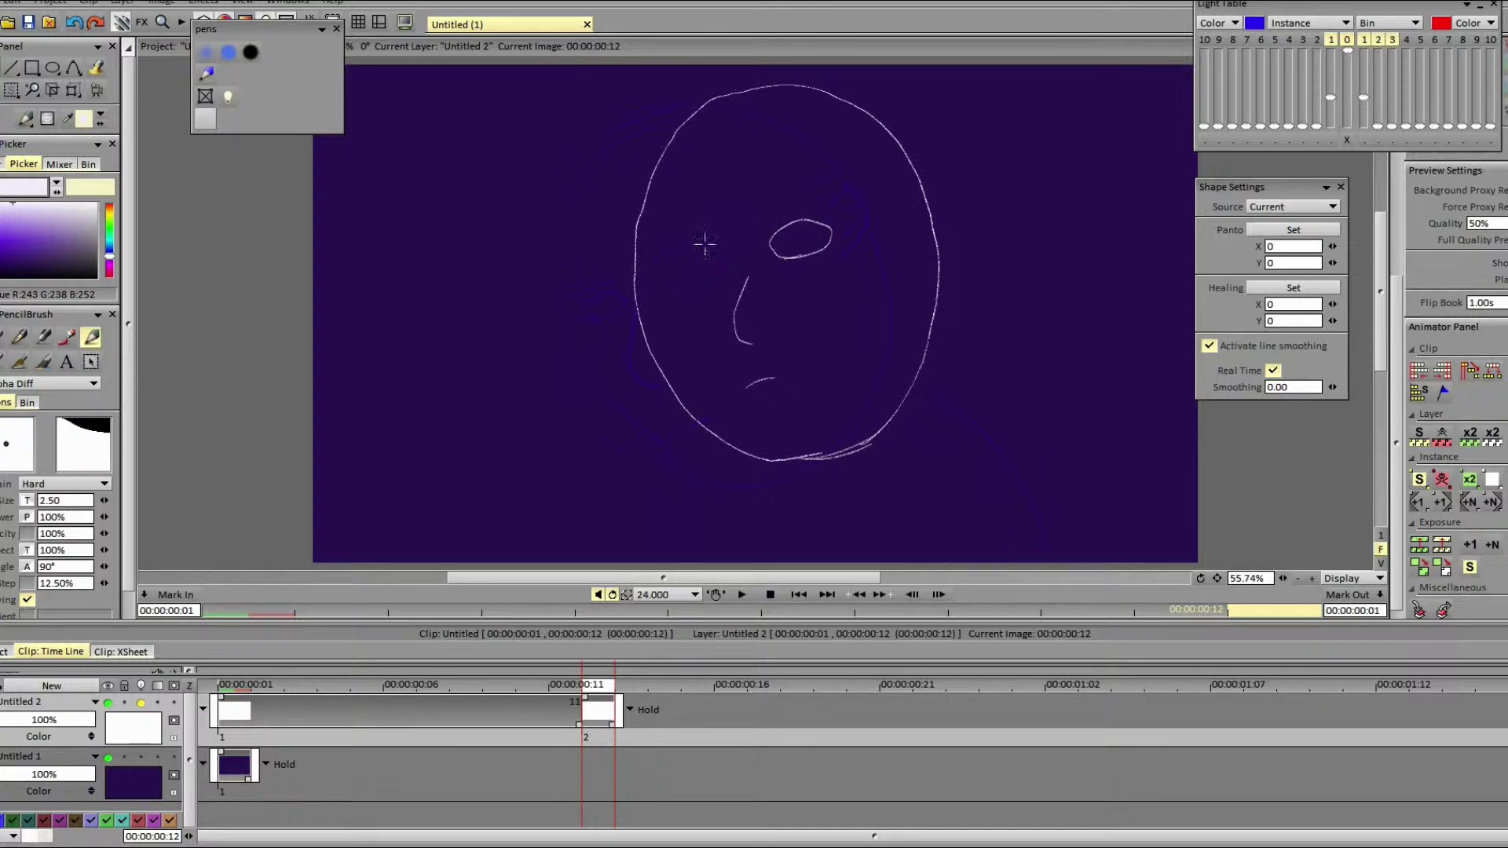
mouse_move(692, 259)
mouse_down()
mouse_move(726, 257)
mouse_move(715, 232)
mouse_move(677, 250)
mouse_move(691, 264)
mouse_move(729, 223)
mouse_move(822, 210)
mouse_up()
click(790, 244)
drag(727, 450, 676, 582)
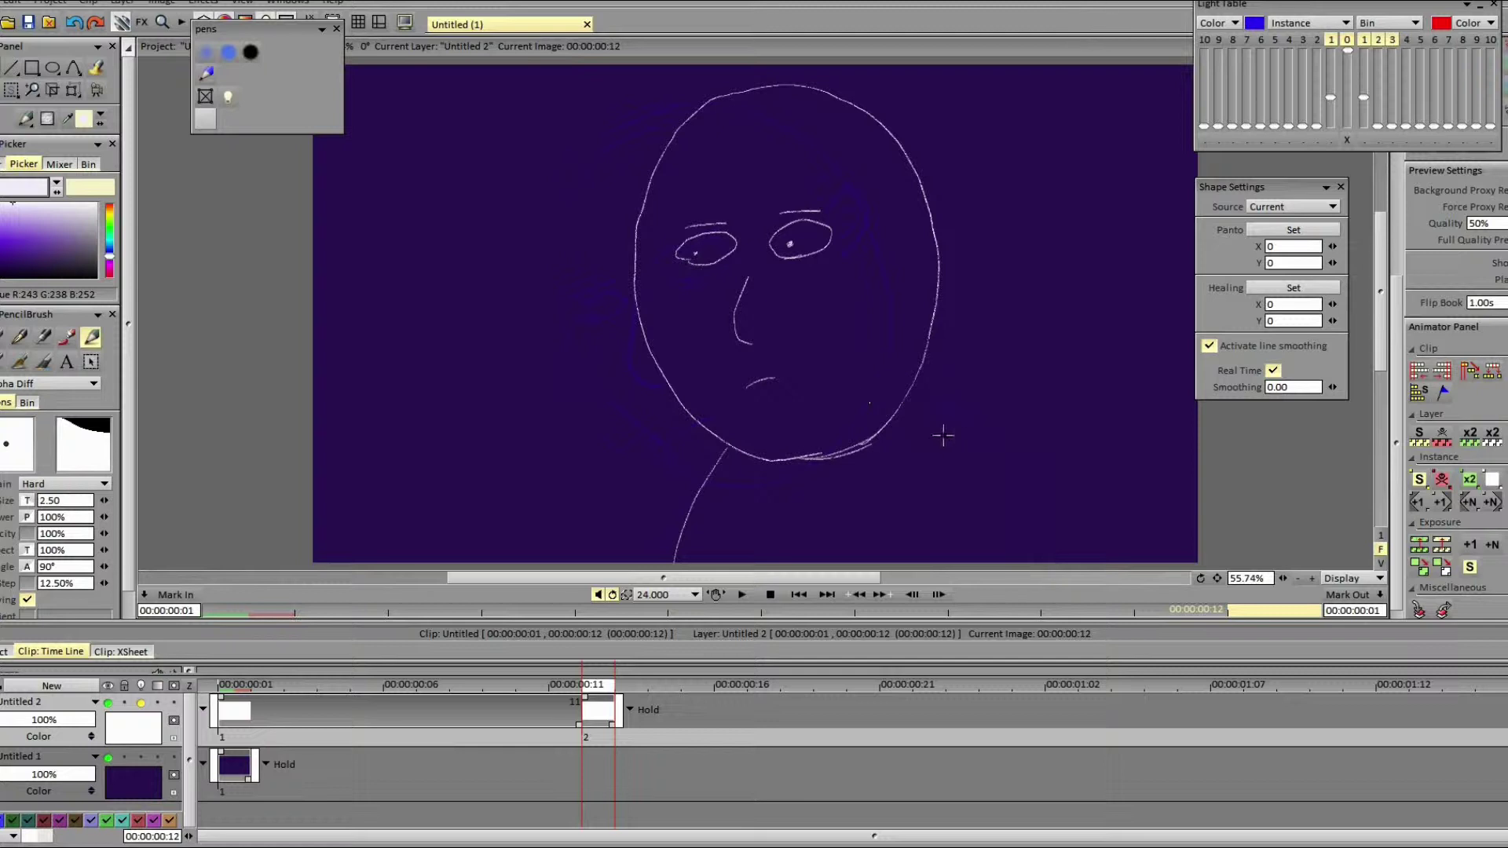
mouse_move(921, 382)
mouse_down()
mouse_move(959, 421)
mouse_move(1029, 562)
mouse_up()
Step: Flip between the first two drawings to compare them, returning to image 12
key(Left)
key(Left)
key(Left)
key(Left)
key(Left)
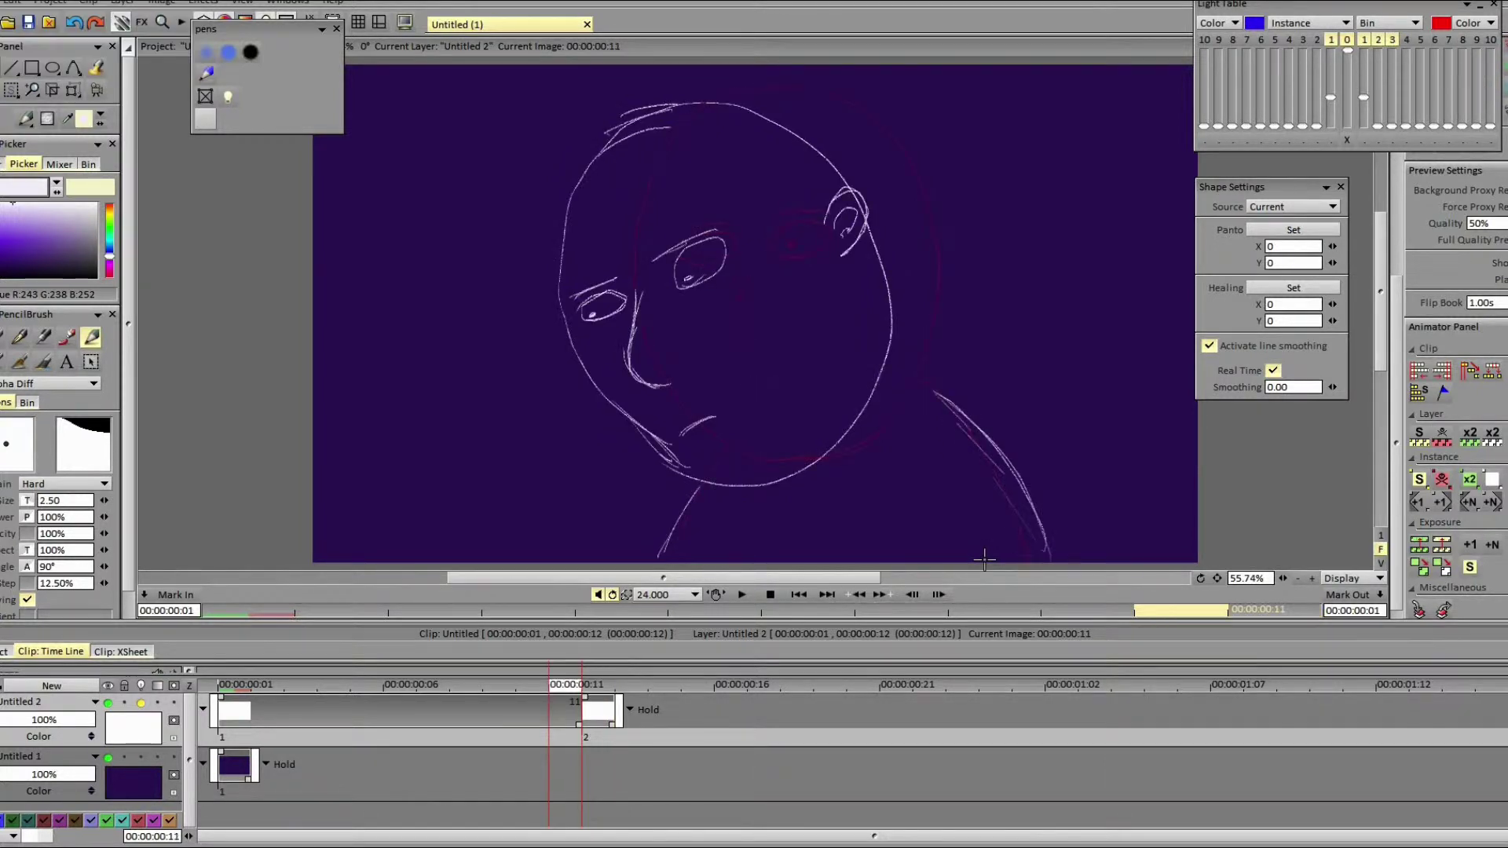
key(Right)
key(Right)
key(Right)
key(Right)
key(Right)
key(Right)
key(Right)
key(Right)
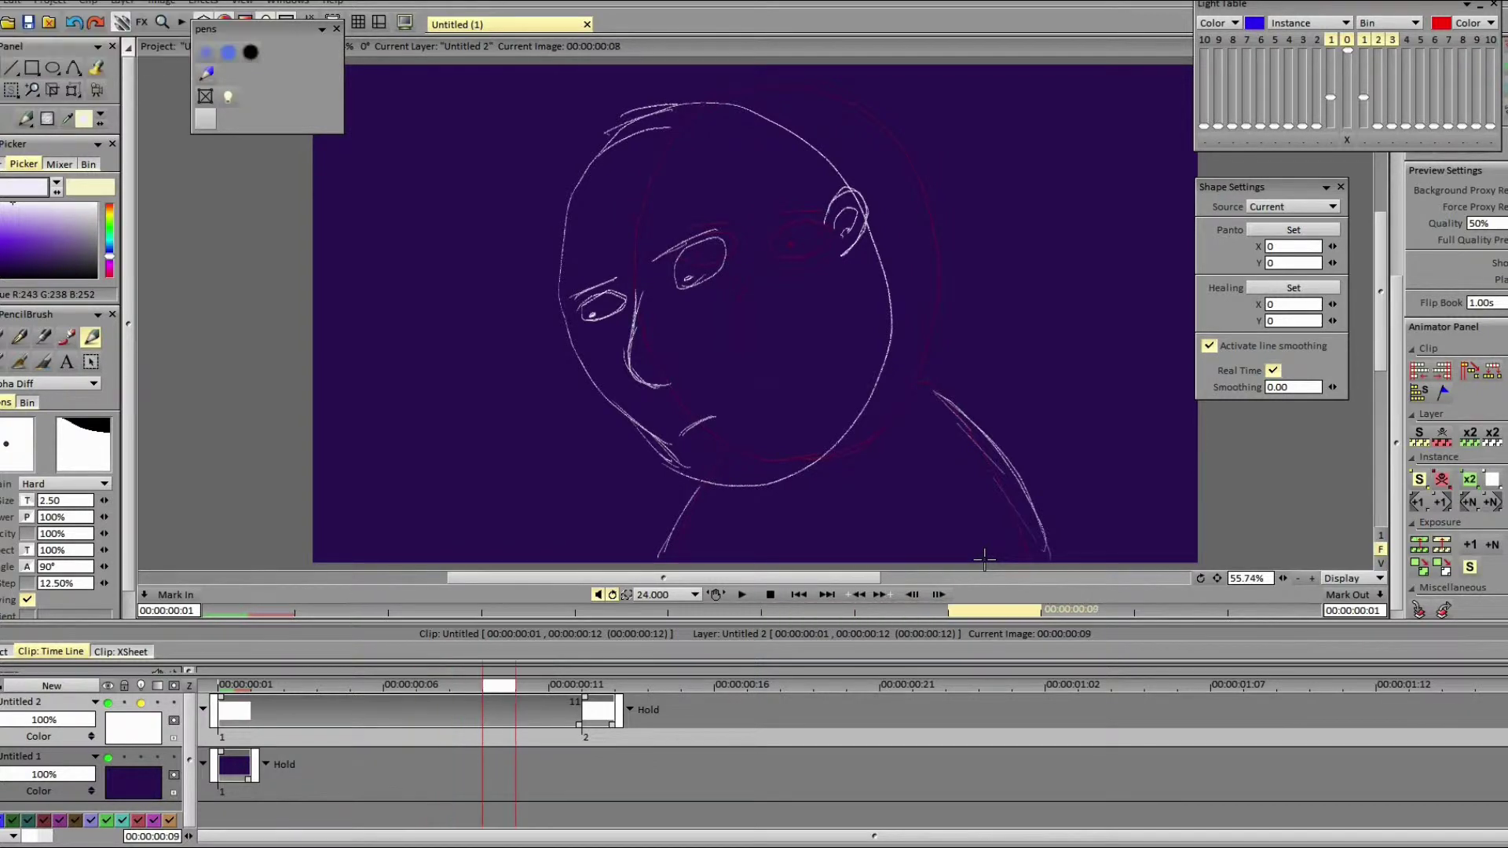
key(Right)
key(Right)
key(Right)
key(Right)
key(Right)
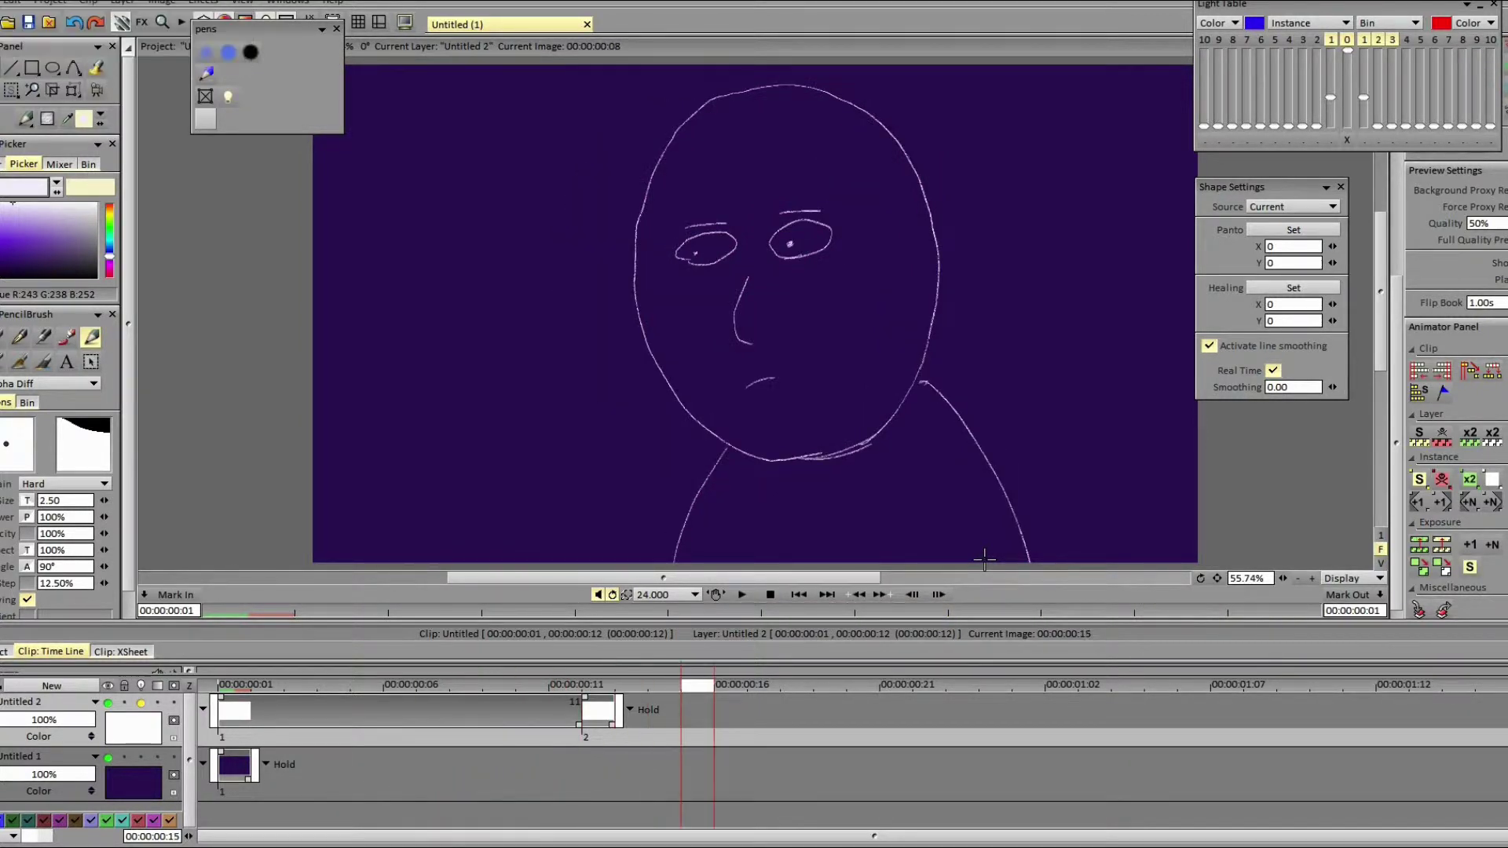
key(Left)
click(599, 688)
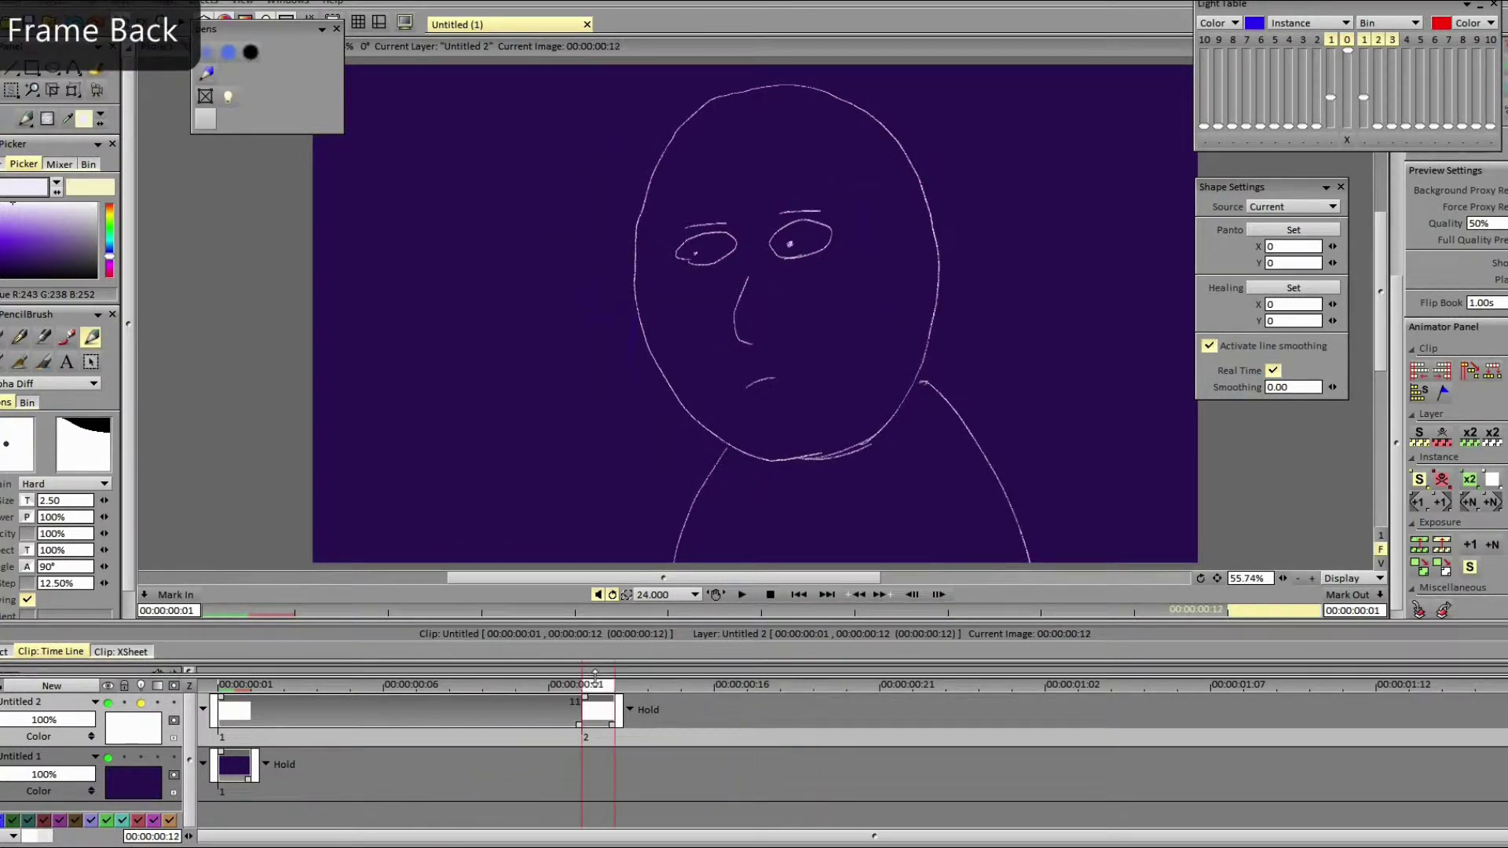
Step: Add an ear and hair strokes to the forward head, then create a blank image at frame 22
drag(906, 203, 916, 247)
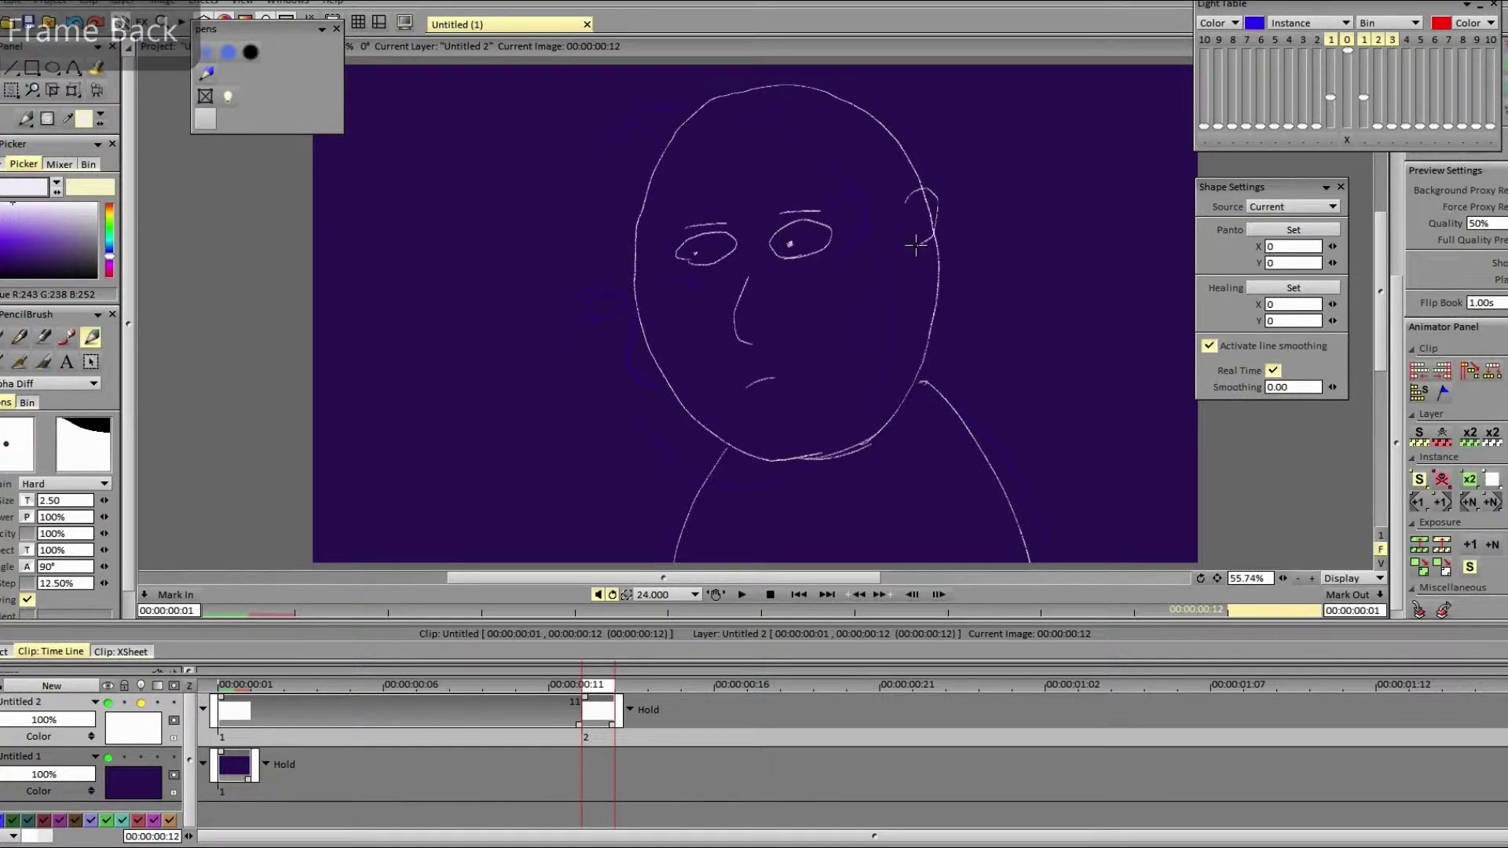
mouse_move(921, 194)
mouse_down()
mouse_move(909, 250)
mouse_move(907, 198)
mouse_move(914, 241)
mouse_move(924, 221)
mouse_move(913, 230)
mouse_up()
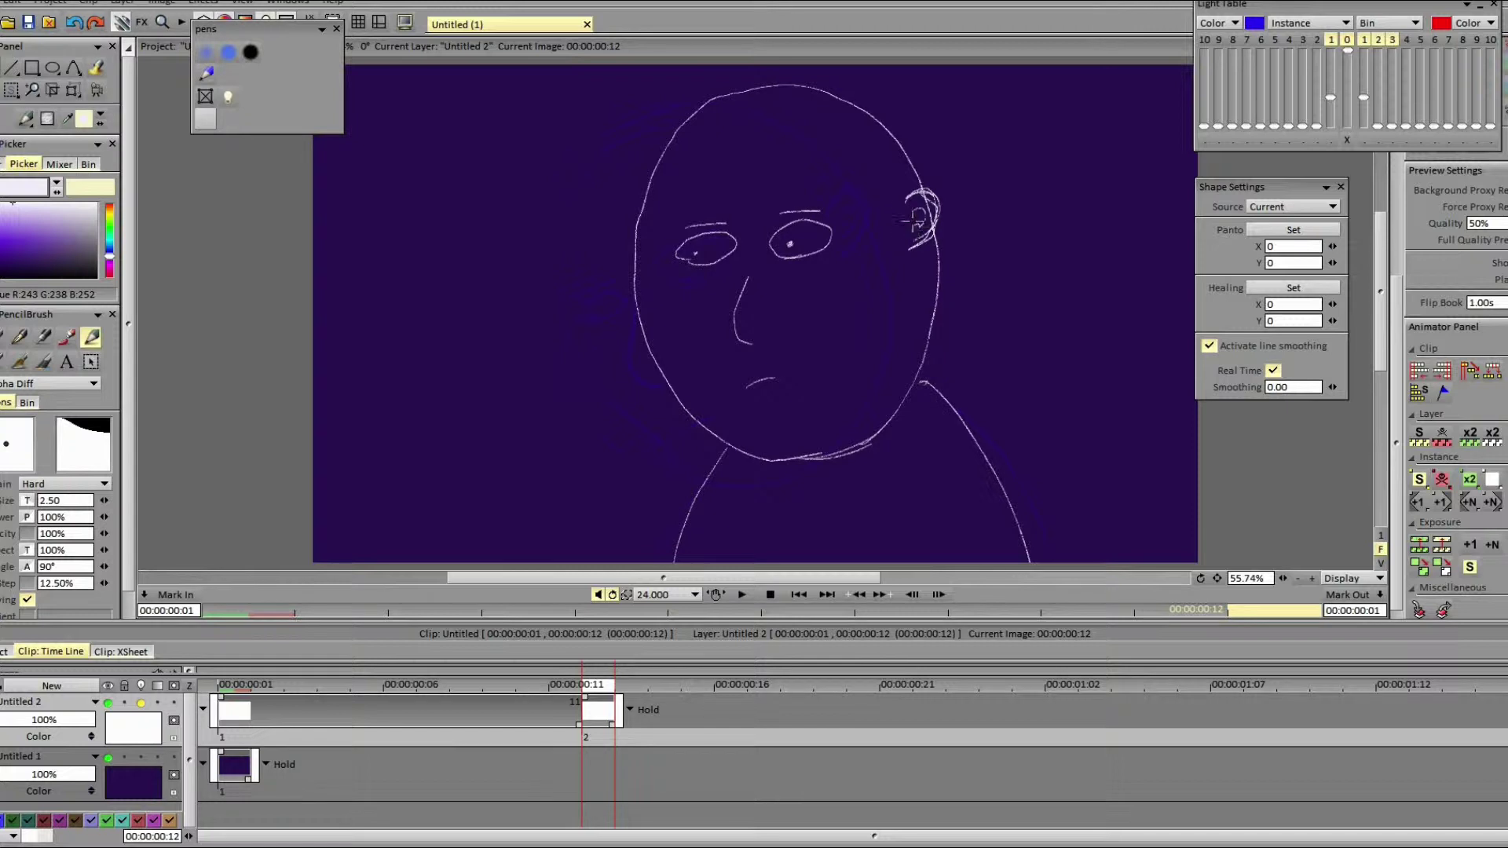
mouse_move(762, 106)
mouse_down()
mouse_move(685, 116)
mouse_move(790, 91)
mouse_up()
drag(764, 105, 722, 110)
drag(797, 685, 945, 683)
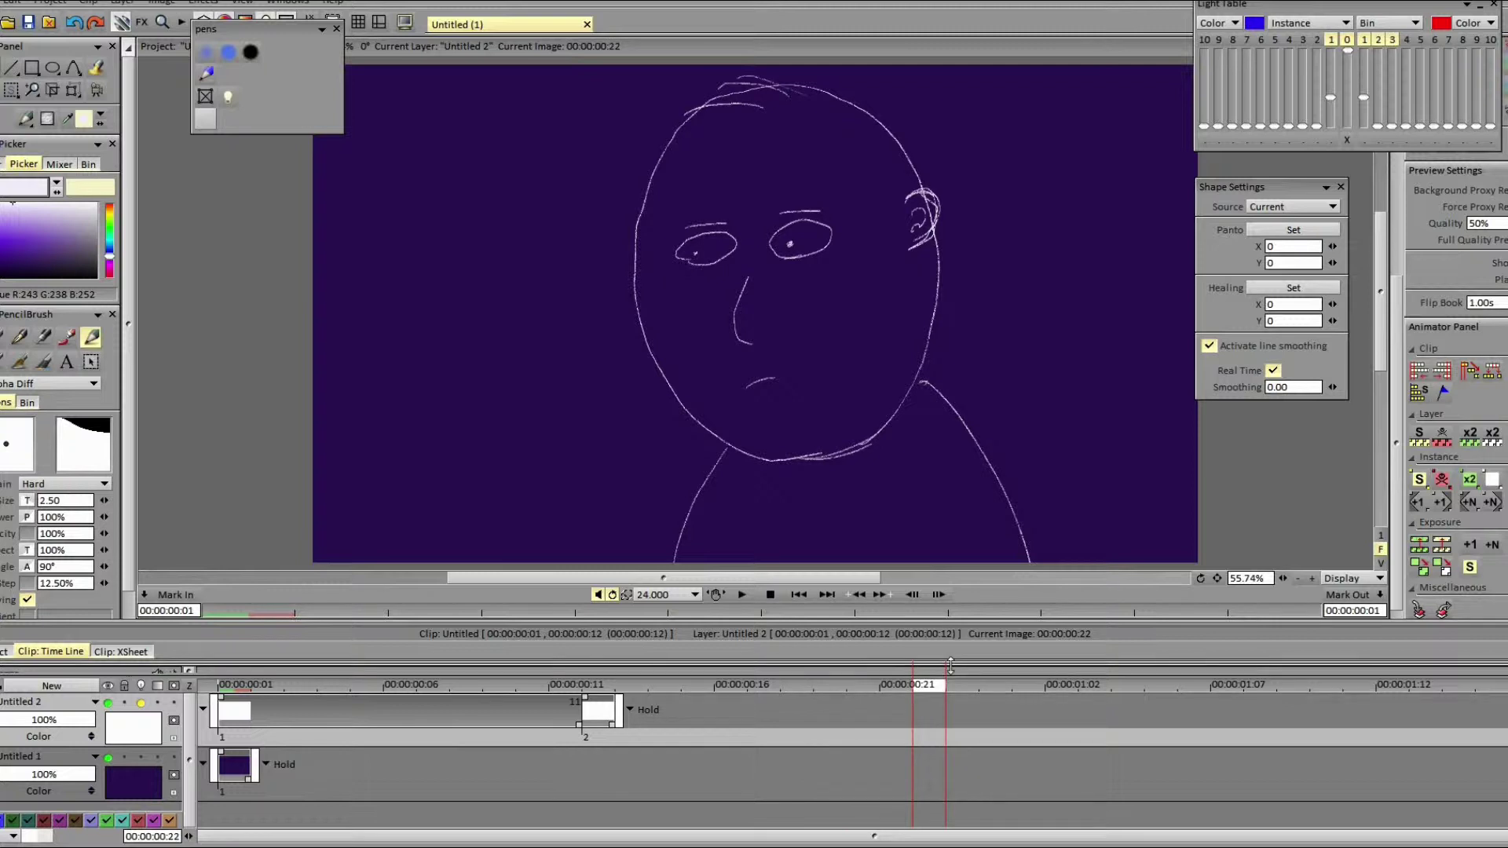
key(BackSpace)
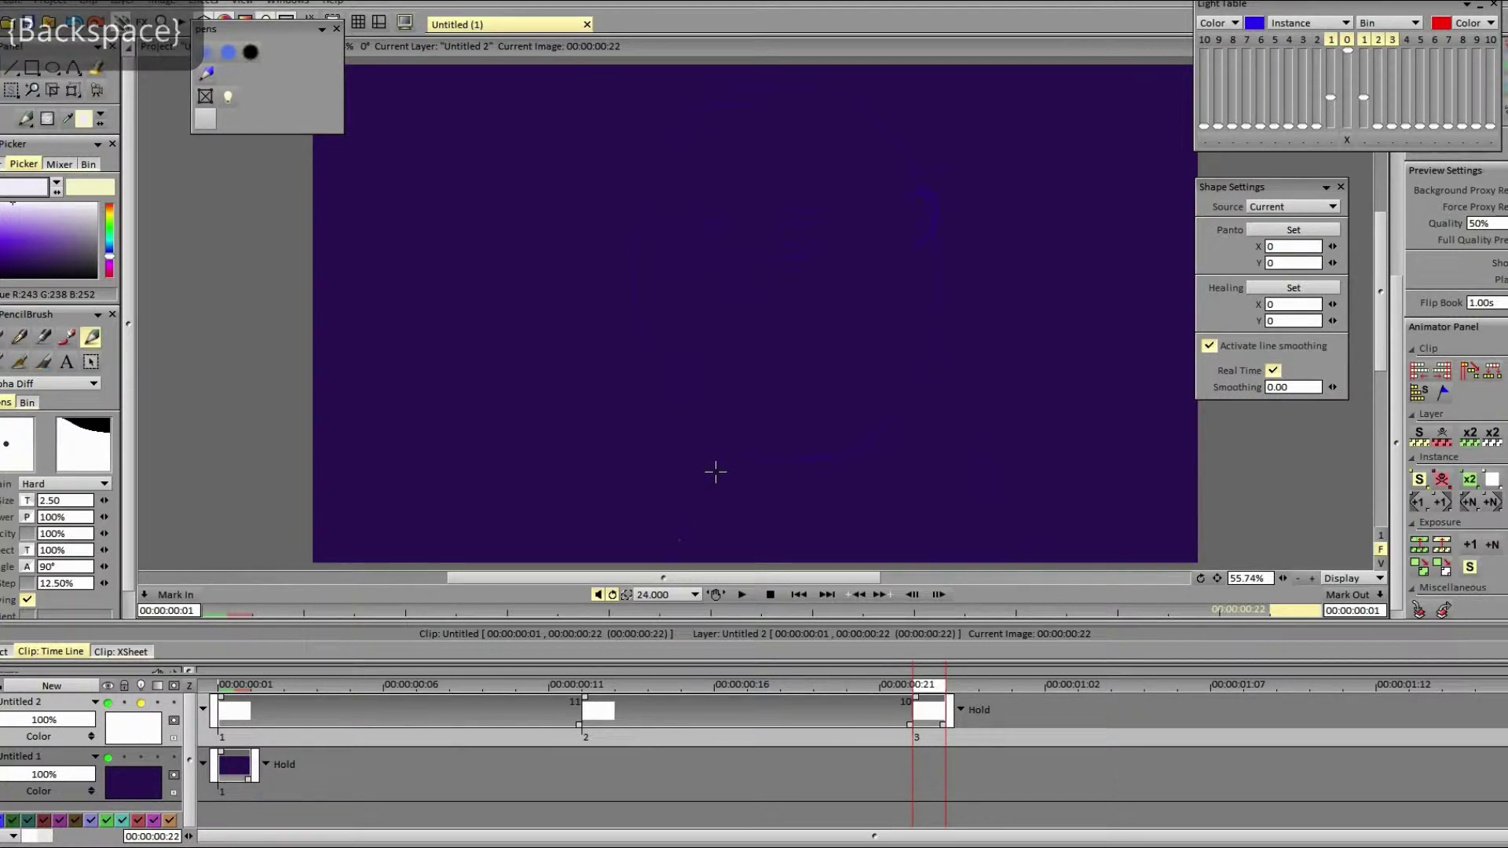
Step: Draw the neck, chin, jaw and full face outline on image 22
drag(725, 451, 671, 562)
mouse_move(1026, 561)
mouse_down()
mouse_move(927, 393)
mouse_move(978, 432)
mouse_move(1047, 567)
mouse_up()
key(ctrl+z)
mouse_move(834, 454)
mouse_down()
mouse_move(893, 415)
mouse_move(945, 275)
mouse_move(923, 170)
mouse_move(872, 123)
mouse_up()
drag(837, 450, 727, 450)
mouse_move(836, 457)
mouse_down()
mouse_move(714, 437)
mouse_move(666, 378)
mouse_up()
drag(707, 433, 635, 299)
mouse_move(674, 393)
mouse_down()
mouse_move(639, 246)
mouse_move(681, 134)
mouse_up()
mouse_move(884, 122)
mouse_down()
mouse_move(765, 92)
mouse_move(671, 144)
mouse_move(743, 100)
mouse_move(741, 122)
mouse_move(772, 113)
mouse_move(698, 103)
mouse_up()
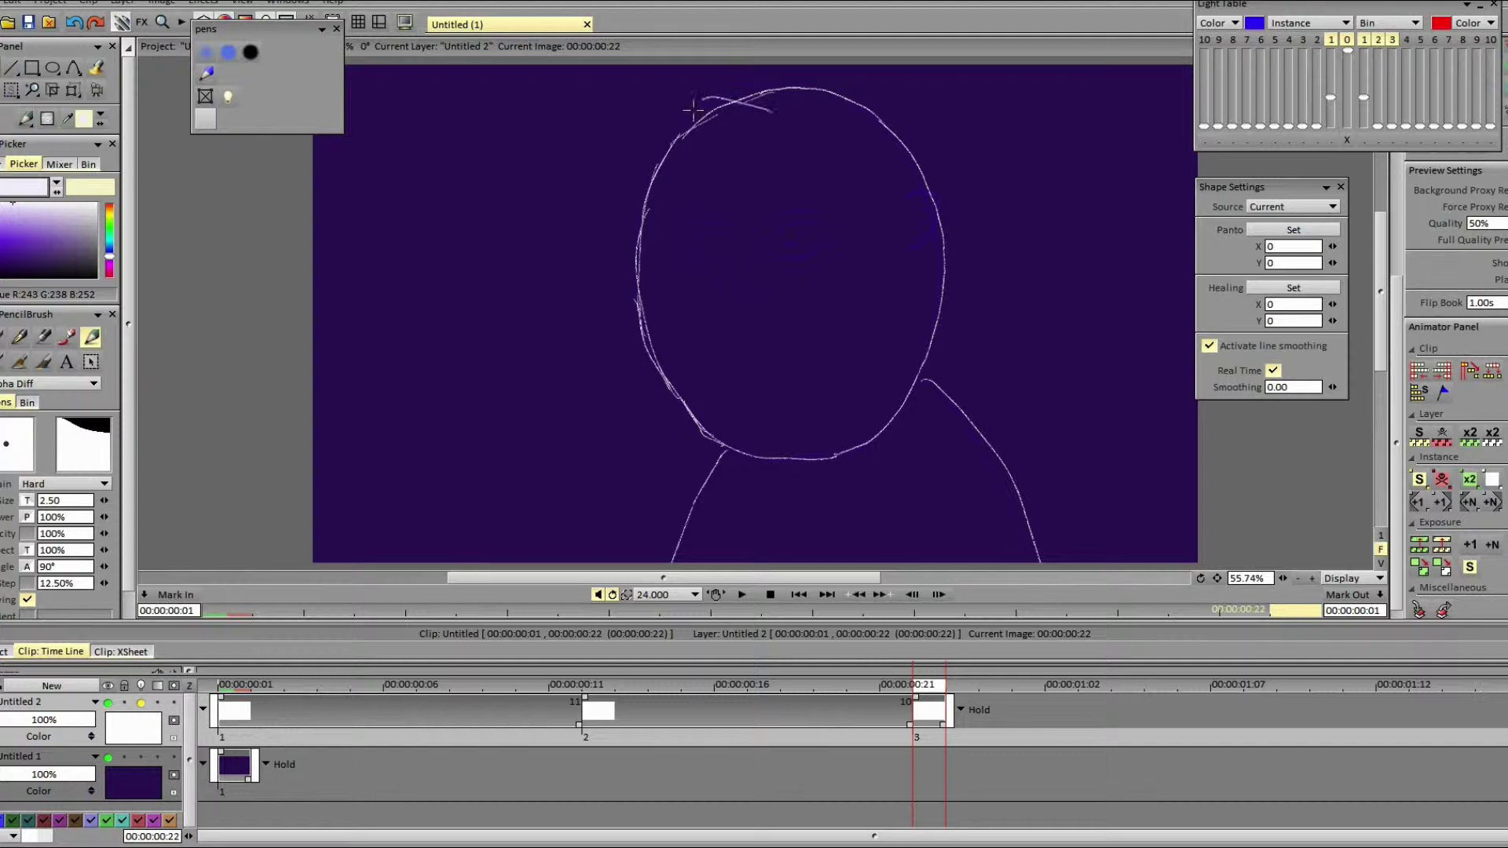
Step: Add hair strokes, the left eye, nose and mouth to the third head
drag(790, 105, 742, 90)
drag(685, 259, 727, 253)
key(ctrl+z)
mouse_move(729, 251)
mouse_down()
mouse_move(686, 234)
mouse_move(691, 260)
mouse_move(833, 239)
mouse_move(809, 222)
mouse_move(766, 235)
mouse_move(802, 240)
mouse_move(818, 225)
mouse_move(726, 239)
mouse_up()
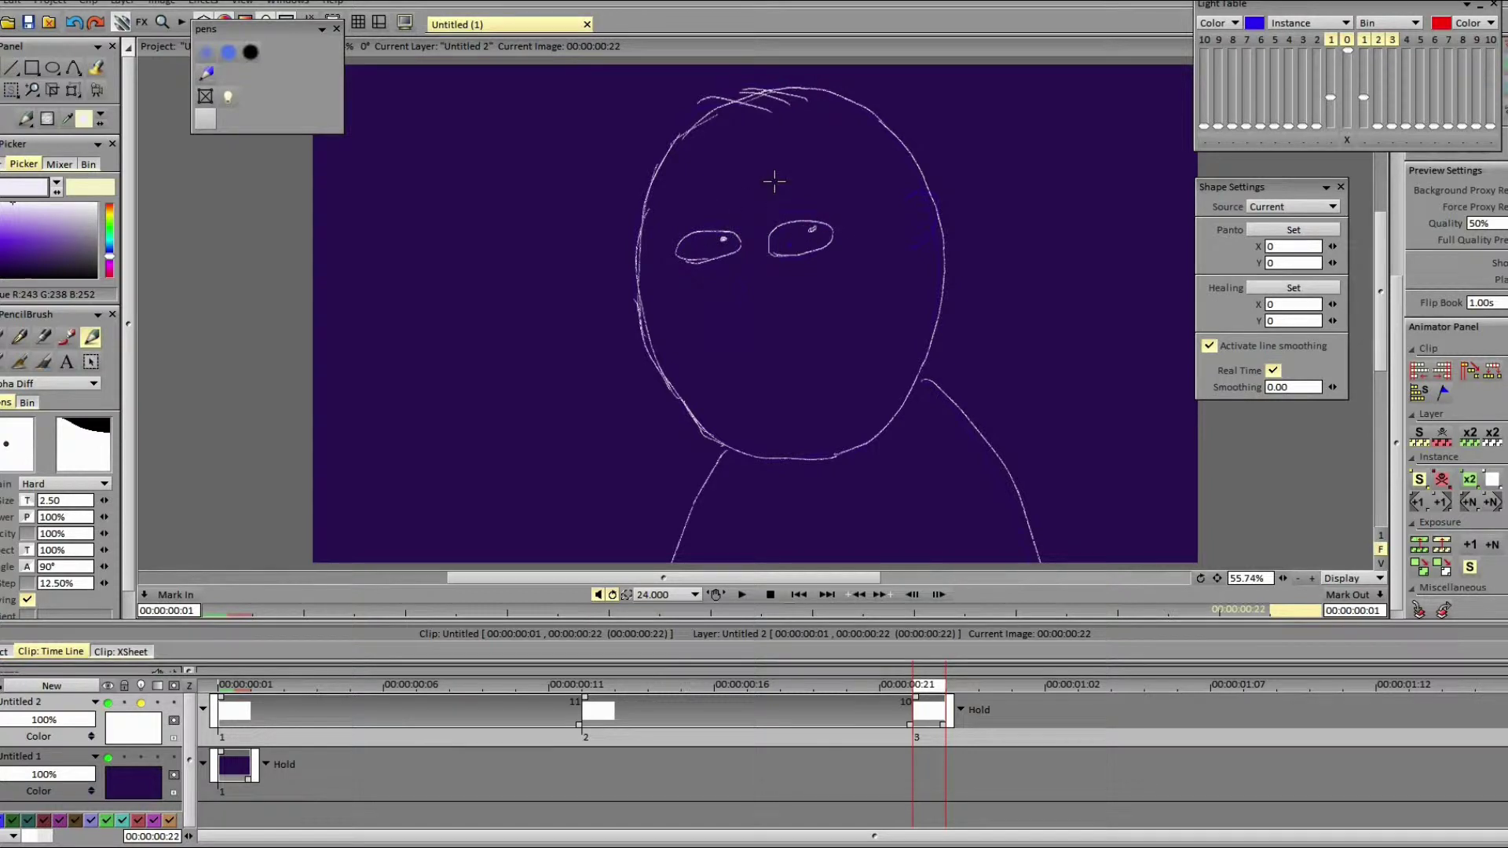
mouse_move(747, 345)
mouse_down()
mouse_move(733, 330)
mouse_move(743, 275)
mouse_up()
drag(774, 380, 747, 387)
Step: Compare with the earlier drawing, then add an eyebrow and ear to the frame 22 head
key(Right)
key(Right)
key(Right)
key(Right)
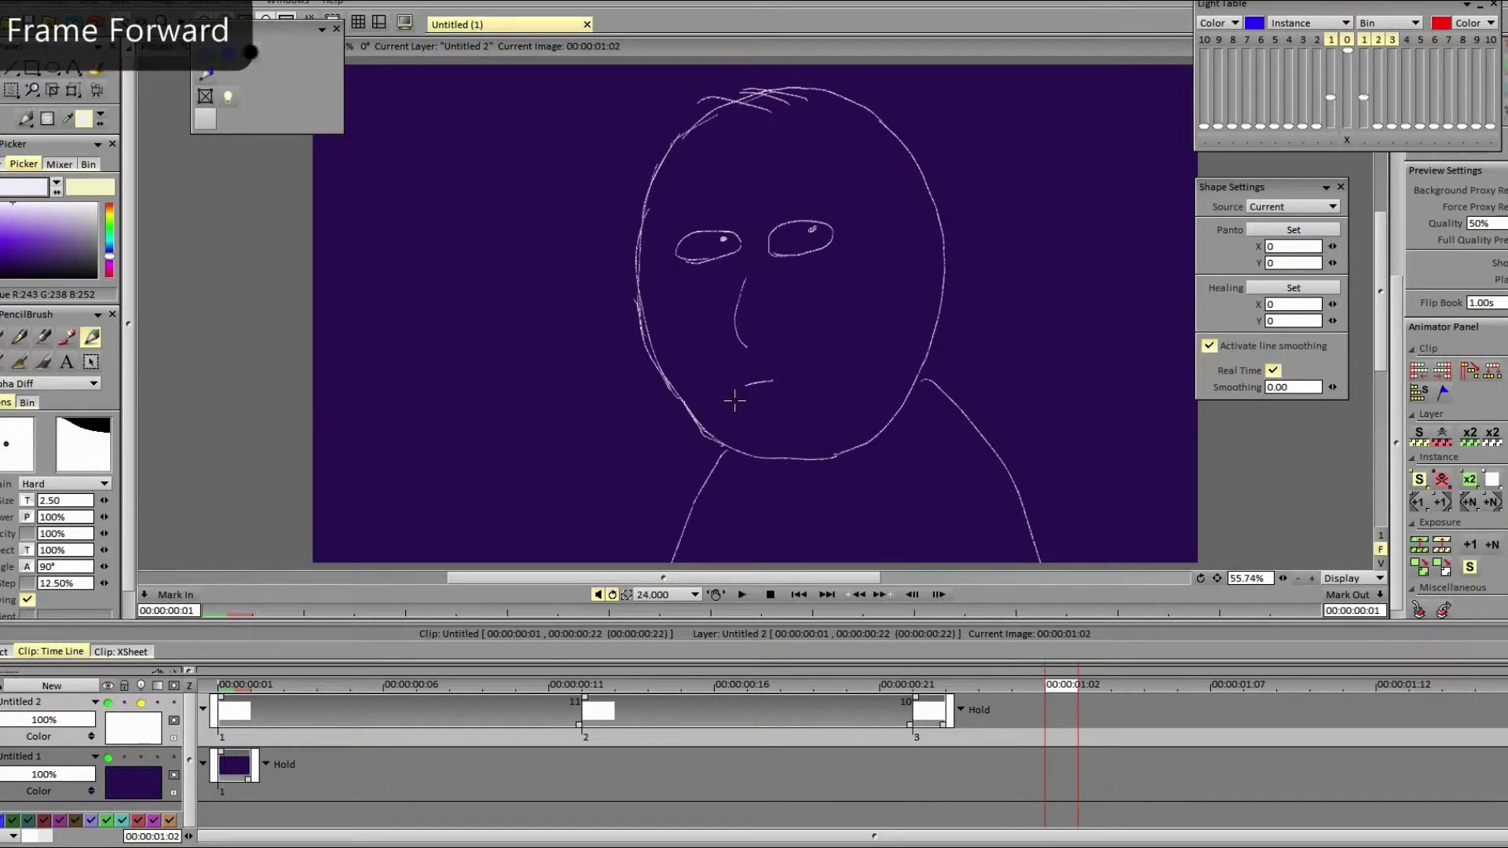
key(Left)
key(Left)
key(Left)
key(Left)
key(Left)
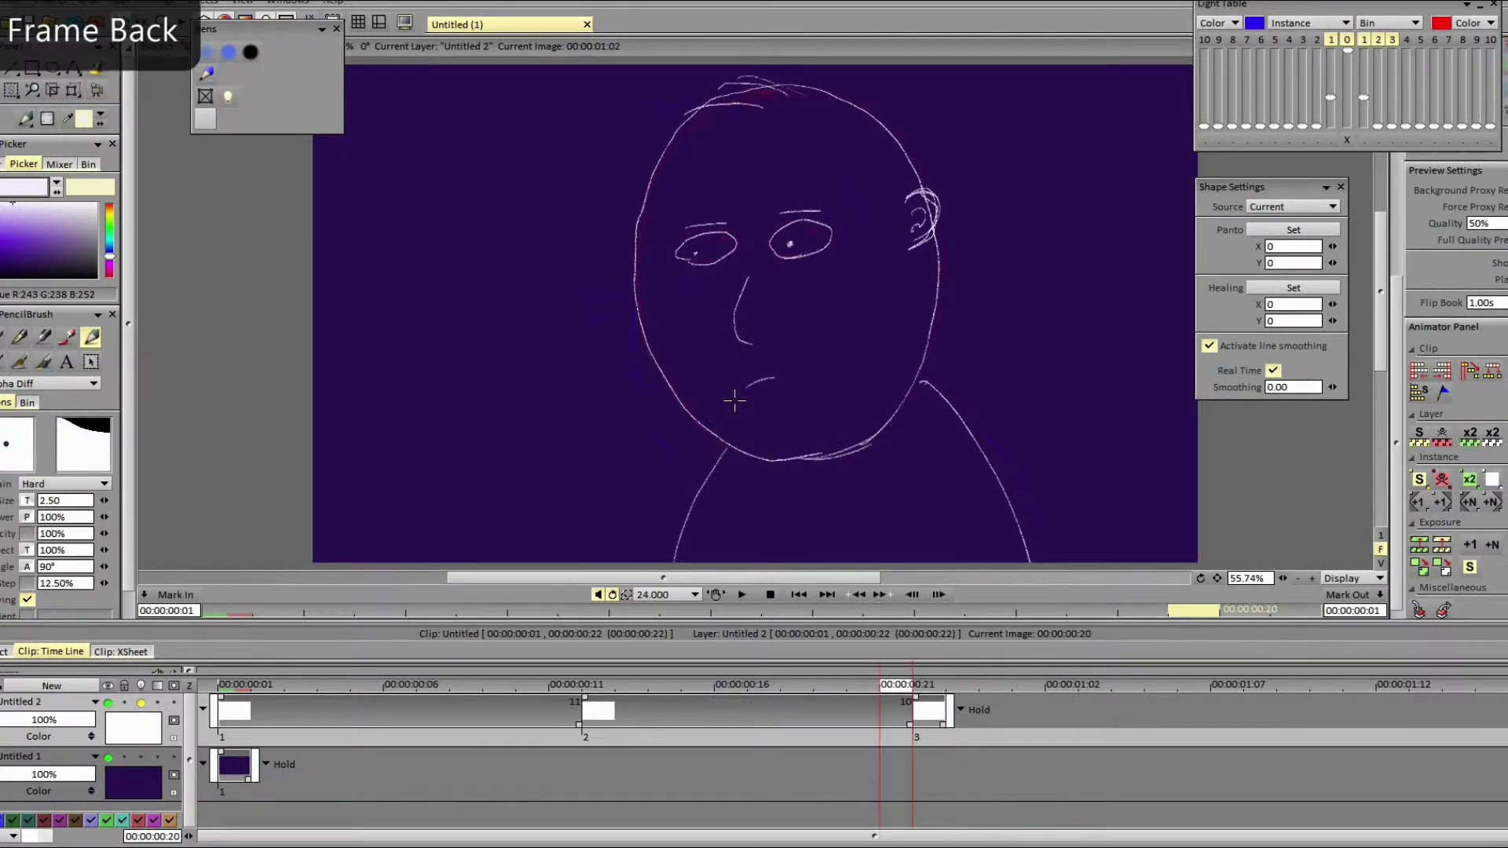
key(Right)
key(Right)
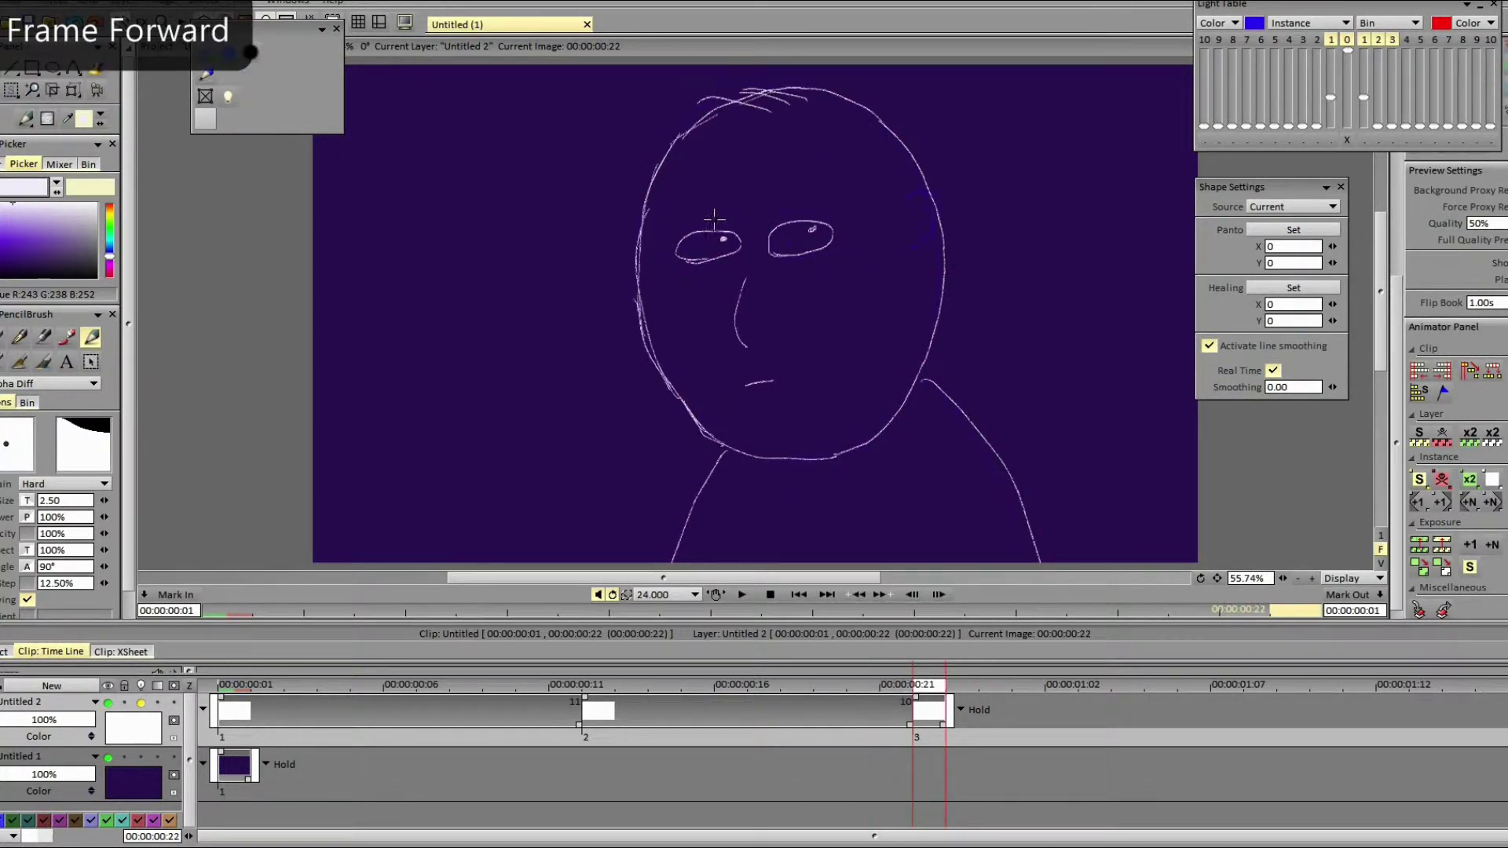
mouse_move(687, 225)
mouse_down()
mouse_move(845, 201)
mouse_move(780, 213)
mouse_move(815, 211)
mouse_up()
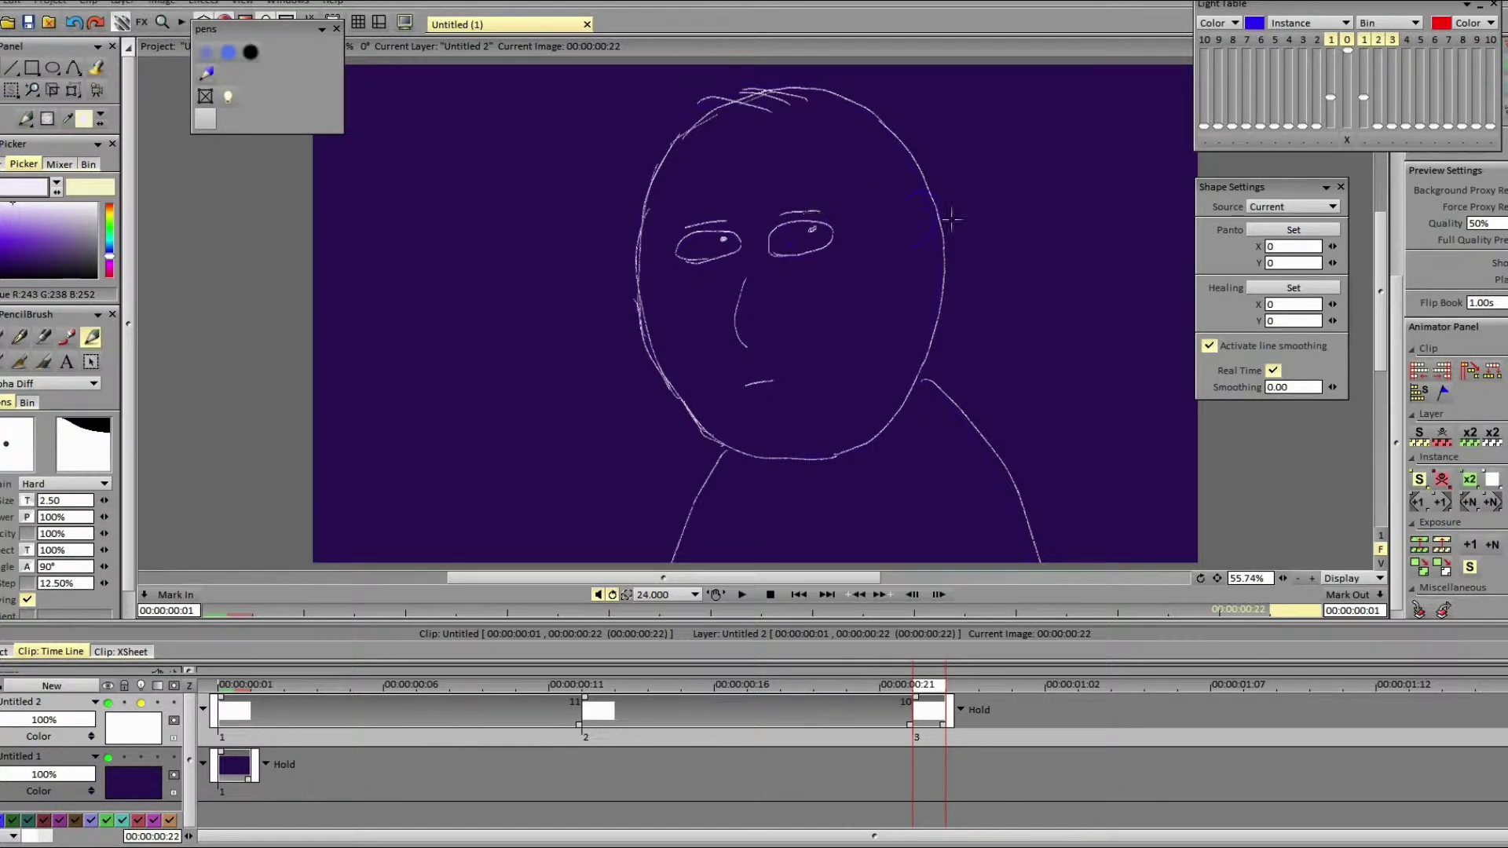
mouse_move(909, 204)
mouse_down()
mouse_move(941, 211)
mouse_move(912, 245)
mouse_move(930, 205)
mouse_up()
Step: Step forward to 00:00:01:04 and add a new empty image there
key(Right)
key(Right)
key(Right)
key(Right)
key(Right)
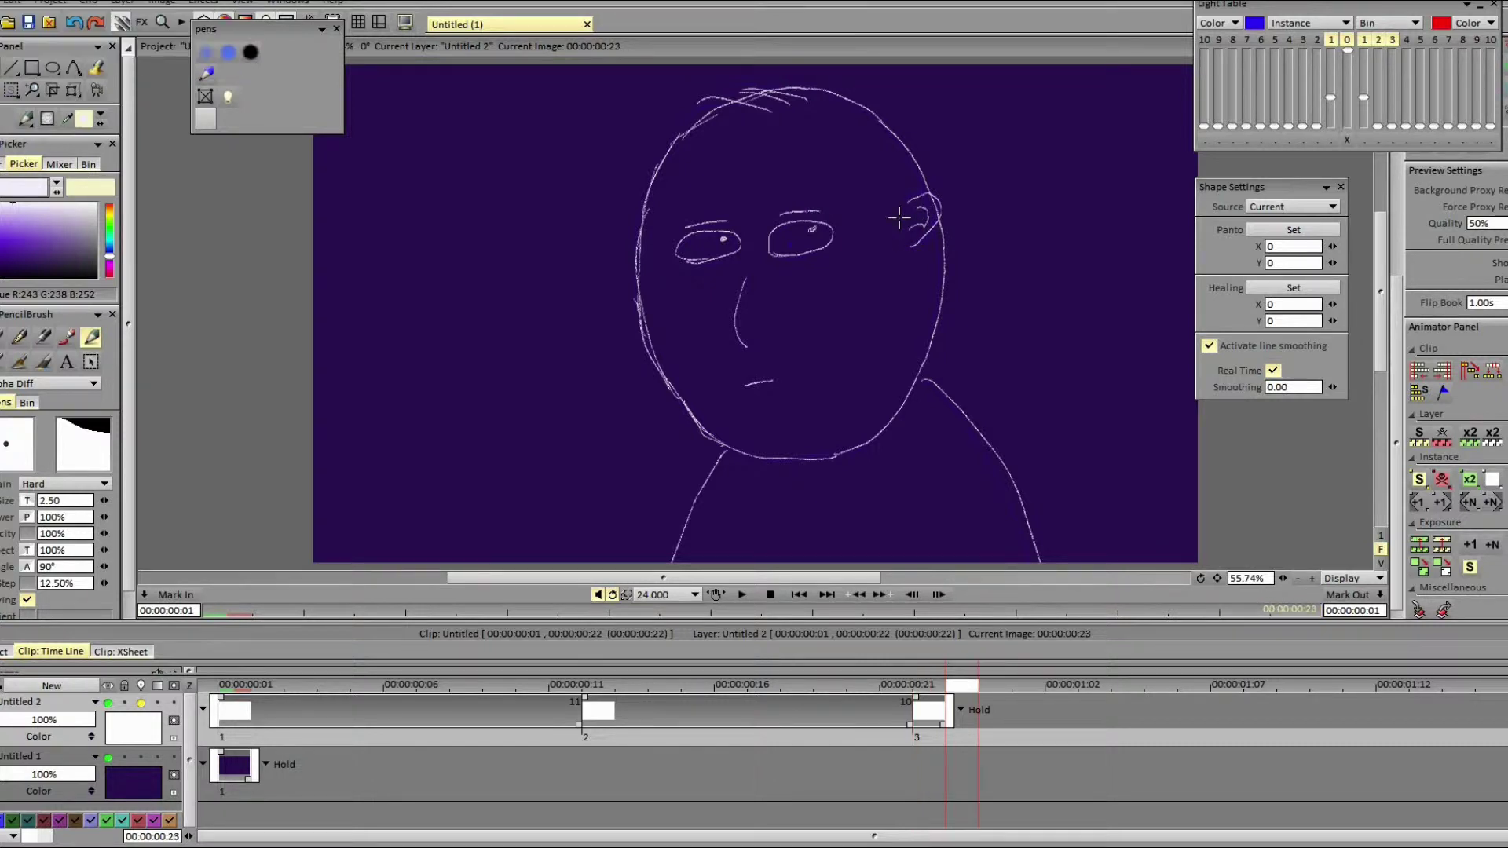
key(Right)
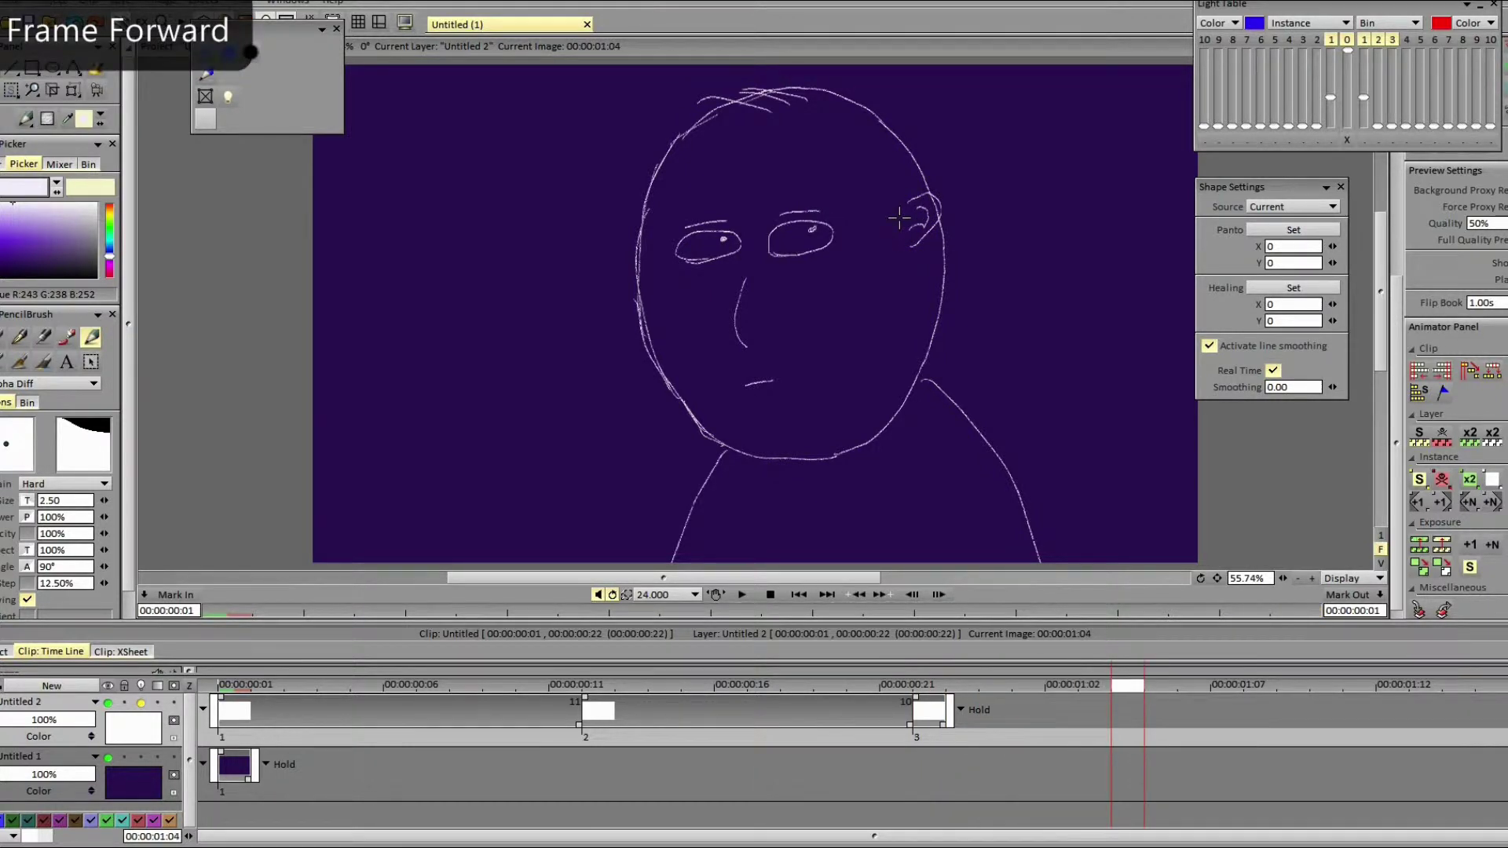
key(BackSpace)
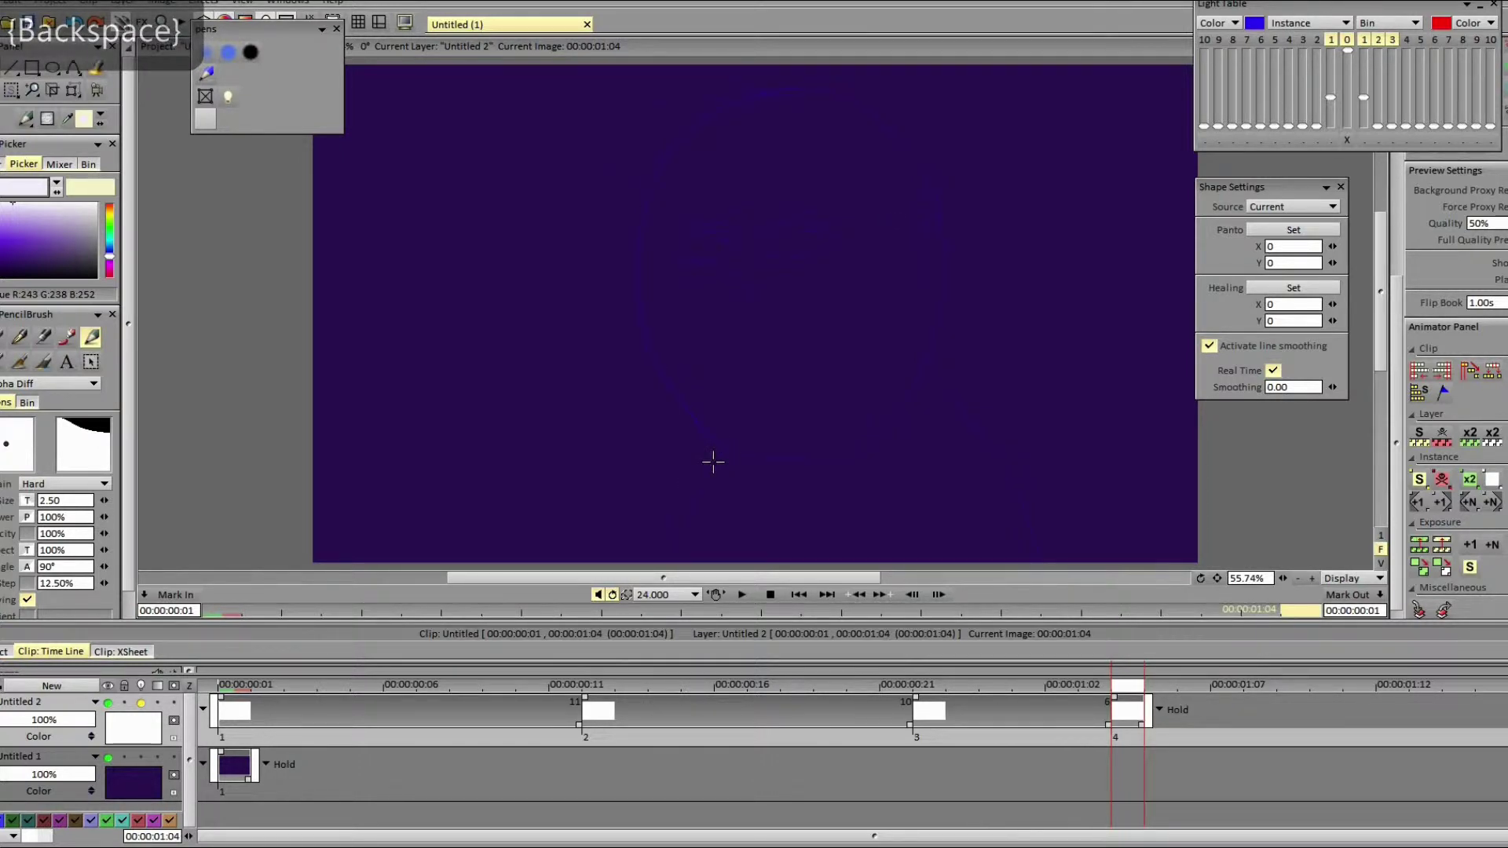
Step: Draw both shoulder lines, erasing the overshooting tip of the right one
drag(724, 450, 679, 542)
key(ctrl+z)
mouse_move(723, 450)
mouse_down()
mouse_move(678, 559)
mouse_move(706, 485)
mouse_up()
drag(1036, 561, 987, 449)
key(ctrl+z)
mouse_move(1037, 556)
mouse_down()
mouse_move(975, 418)
mouse_move(917, 355)
mouse_up()
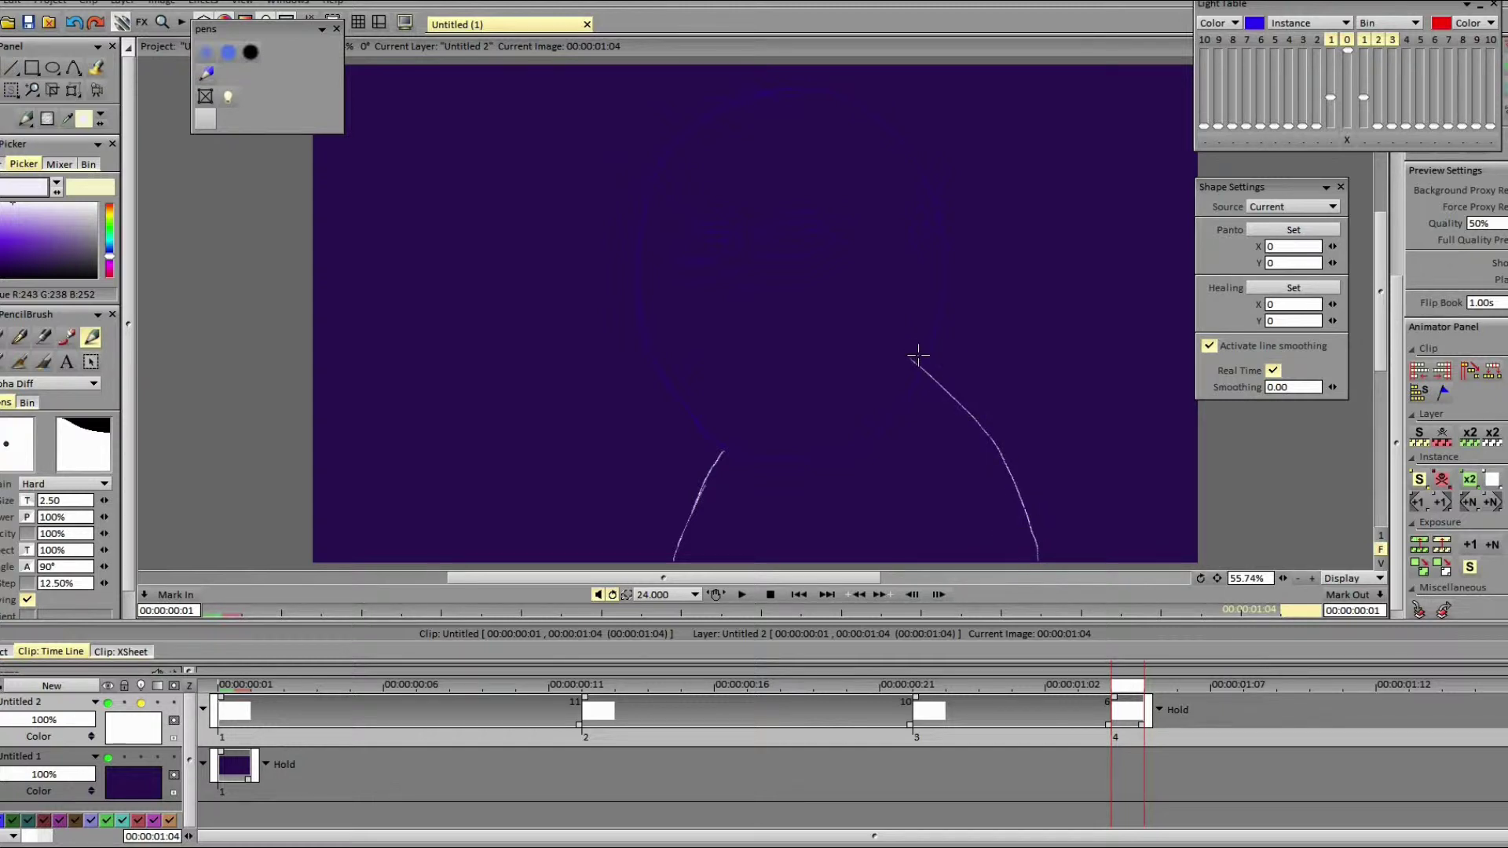
key(e)
drag(909, 355, 922, 357)
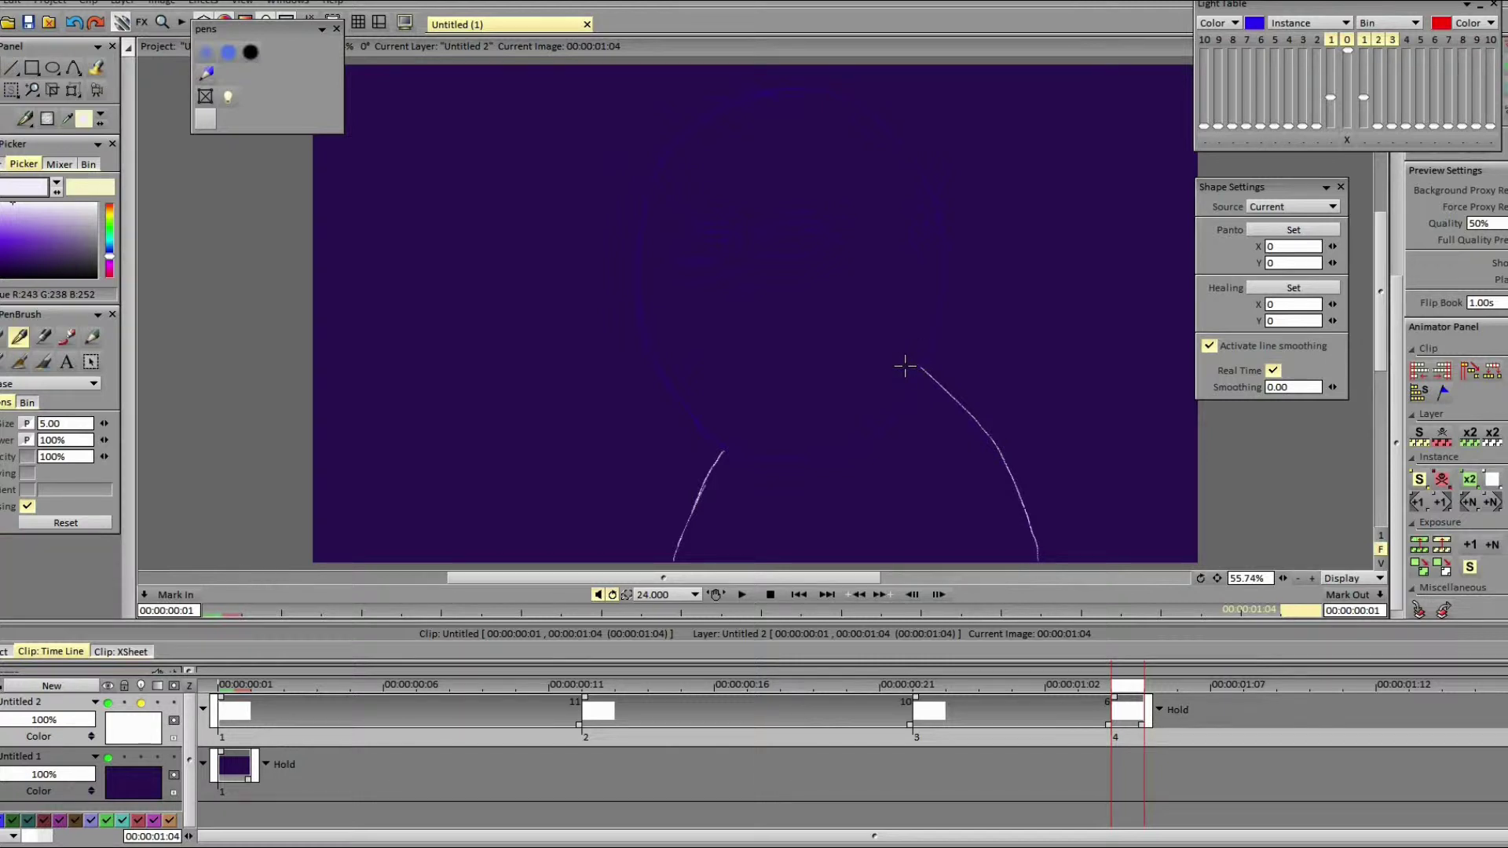
key(e)
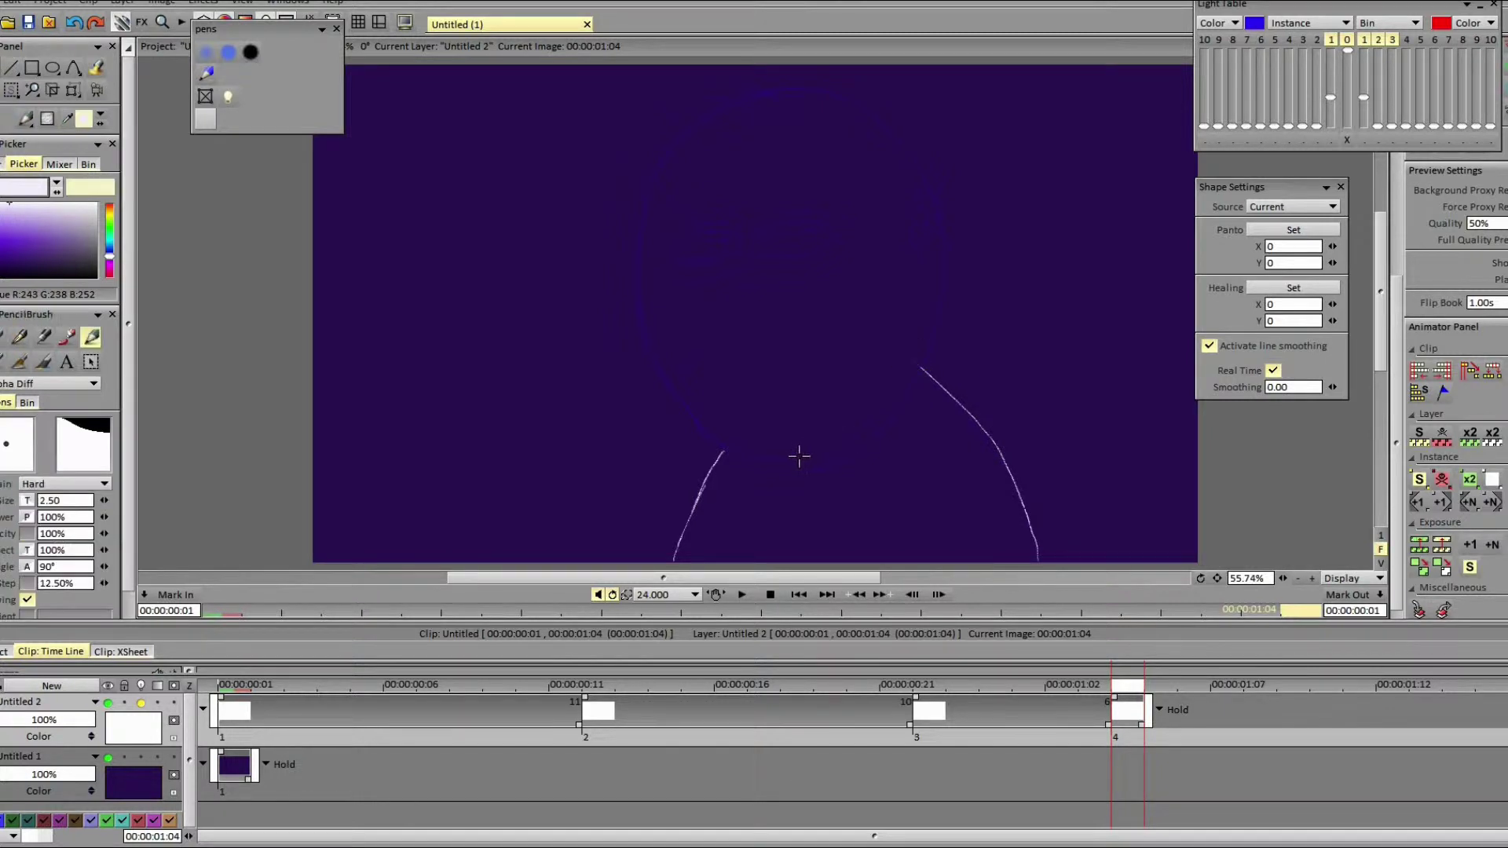
Step: Draw the jaw, cheek and head outline with the ear, trimming the left top with the eraser
mouse_move(762, 457)
mouse_down()
mouse_move(849, 448)
mouse_move(895, 411)
mouse_move(932, 329)
mouse_move(935, 223)
mouse_up()
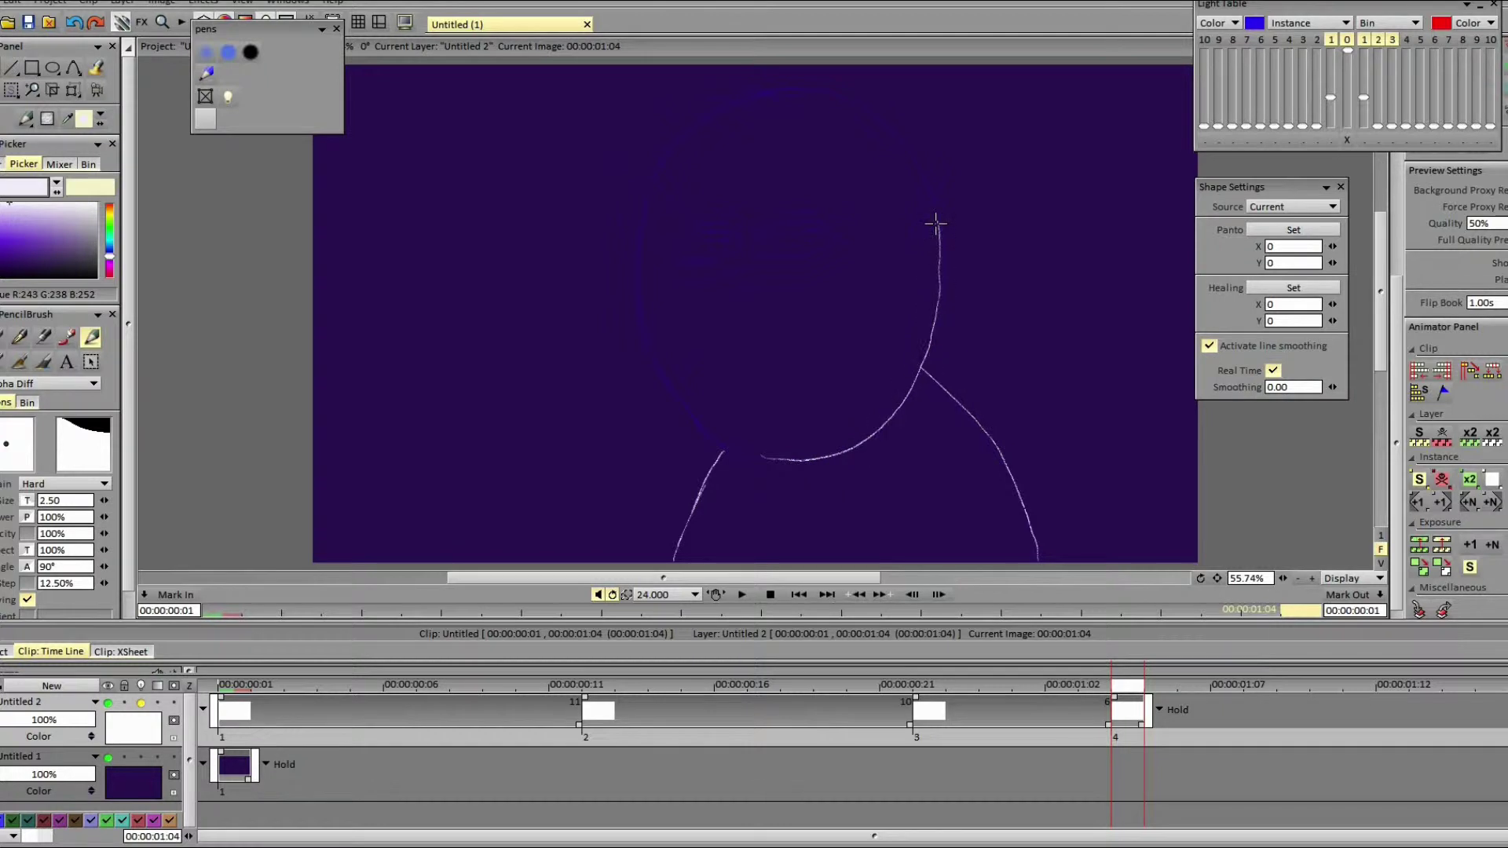
mouse_move(756, 460)
mouse_down()
mouse_move(672, 397)
mouse_move(639, 289)
mouse_move(643, 170)
mouse_move(639, 200)
mouse_move(707, 112)
mouse_up()
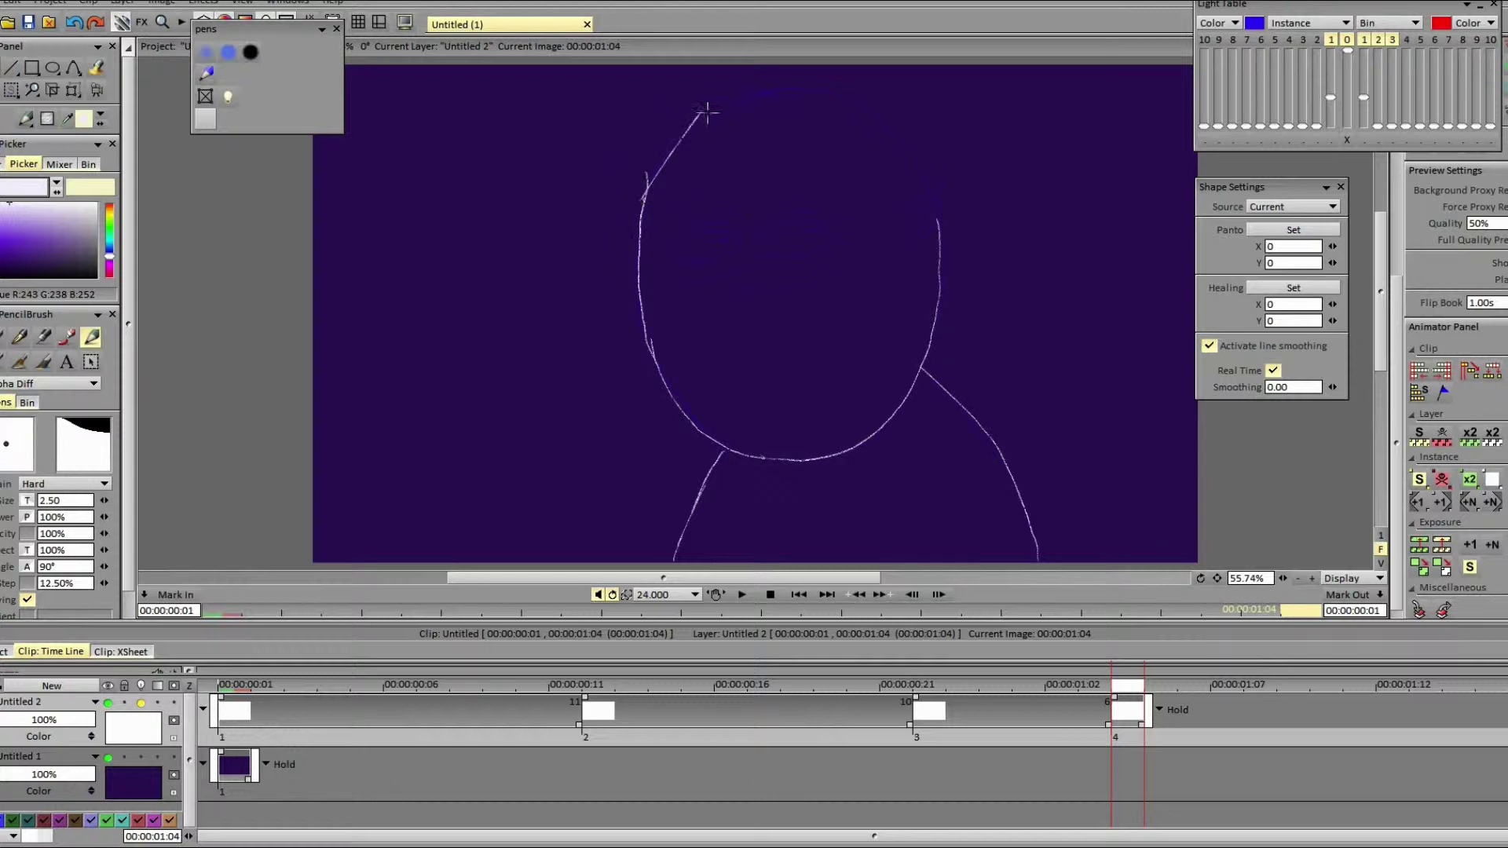
key(ctrl+z)
key(ctrl+z)
key(e)
drag(635, 177, 647, 183)
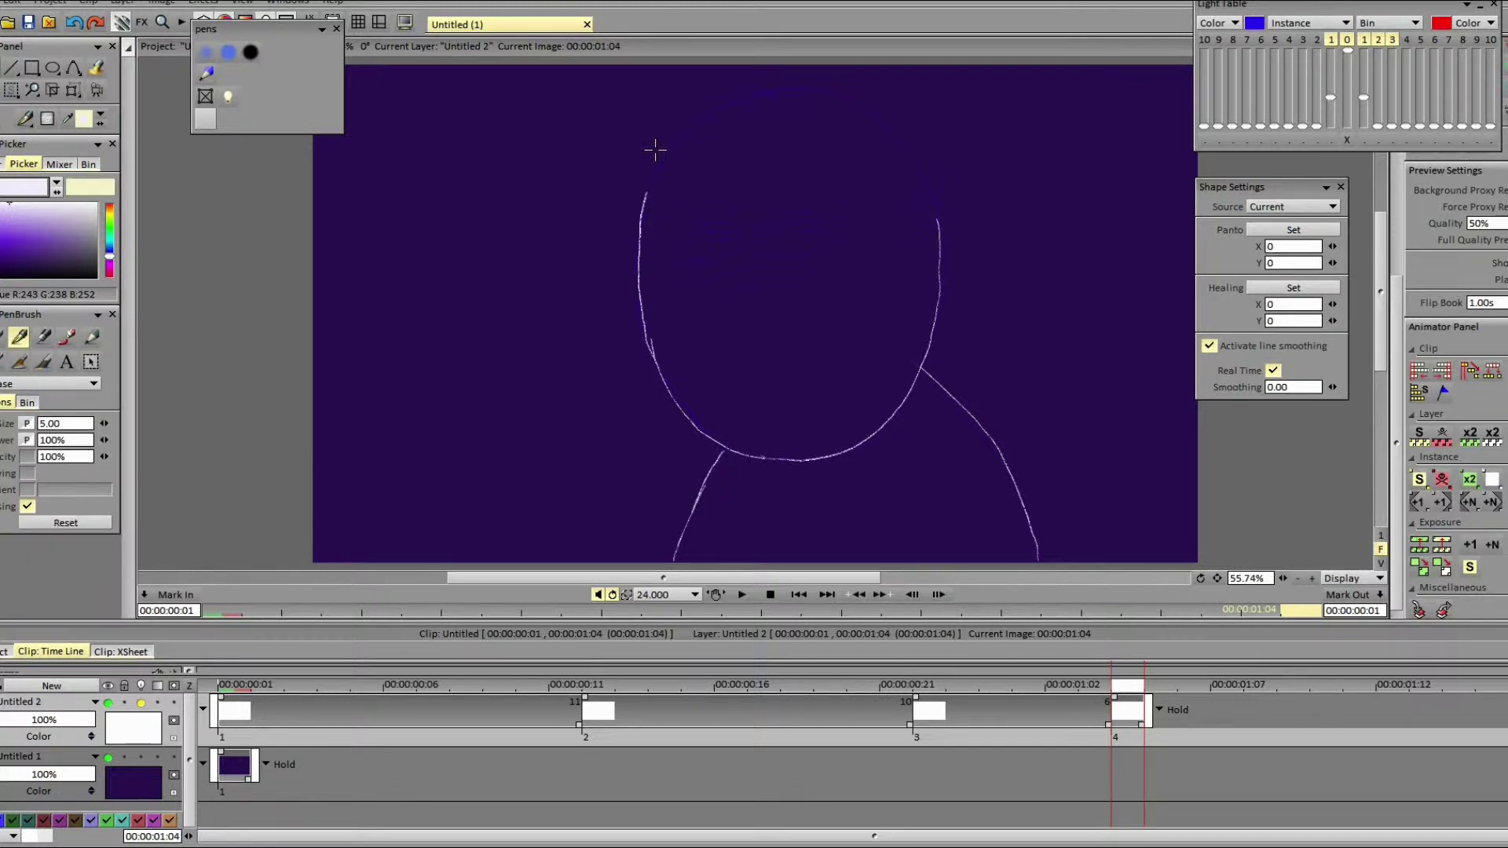
key(b)
mouse_move(908, 201)
mouse_down()
mouse_move(906, 245)
mouse_move(928, 197)
mouse_move(899, 142)
mouse_move(850, 103)
mouse_move(778, 86)
mouse_move(802, 95)
mouse_move(694, 120)
mouse_move(717, 117)
mouse_move(640, 205)
mouse_up()
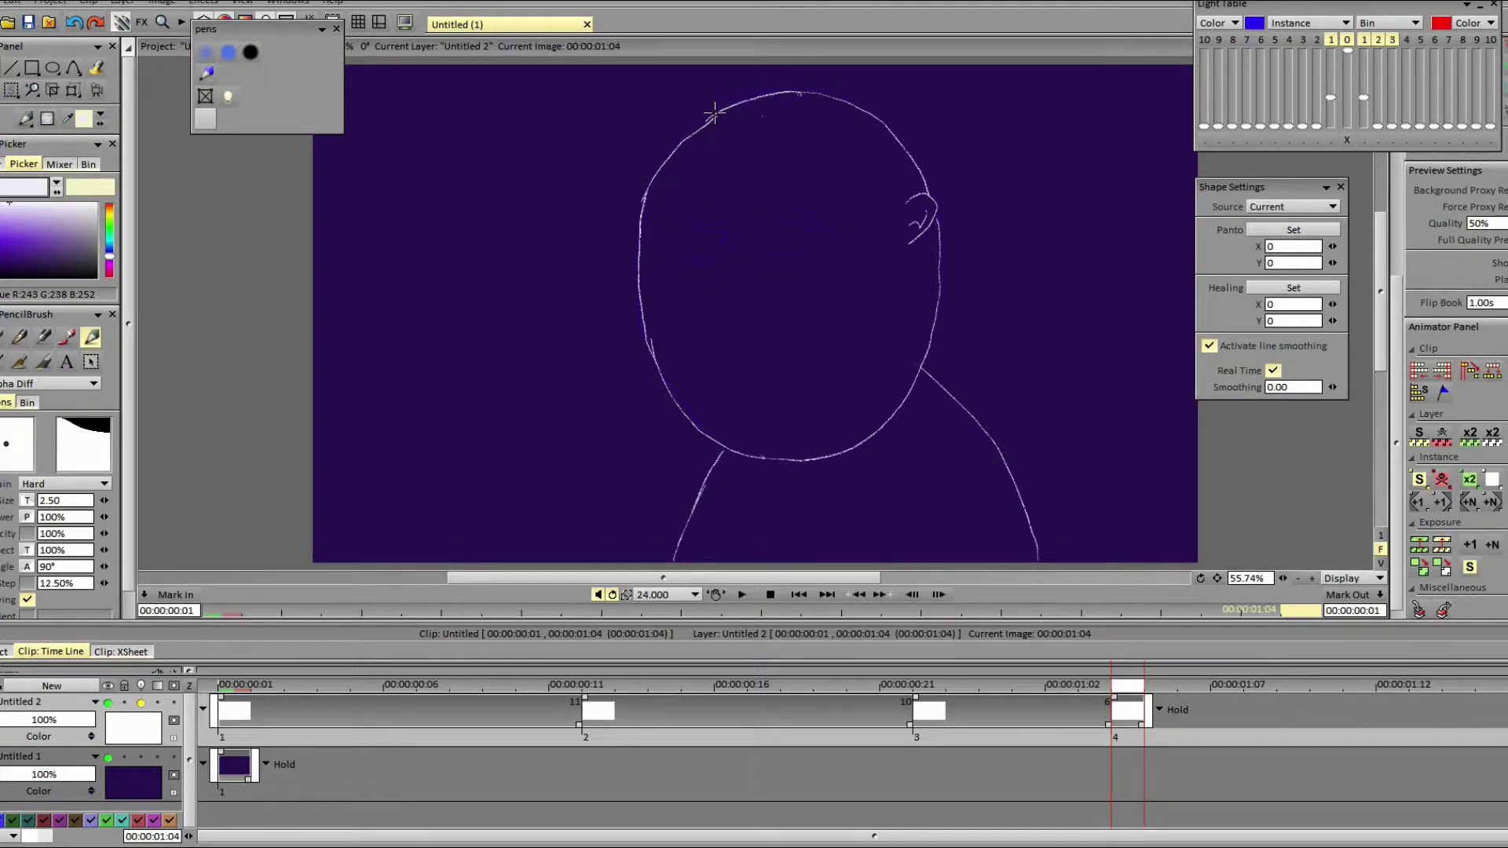
Step: Add hair, both eyes, brow marks, nose and mouth, then step ahead to 00:00:01:11
mouse_move(756, 116)
mouse_down()
mouse_move(714, 102)
mouse_move(793, 100)
mouse_move(763, 112)
mouse_up()
mouse_move(679, 259)
mouse_down()
mouse_move(740, 242)
mouse_move(726, 226)
mouse_move(676, 252)
mouse_up()
mouse_move(772, 253)
mouse_down()
mouse_move(823, 250)
mouse_move(831, 229)
mouse_move(766, 235)
mouse_move(776, 254)
mouse_move(814, 230)
mouse_up()
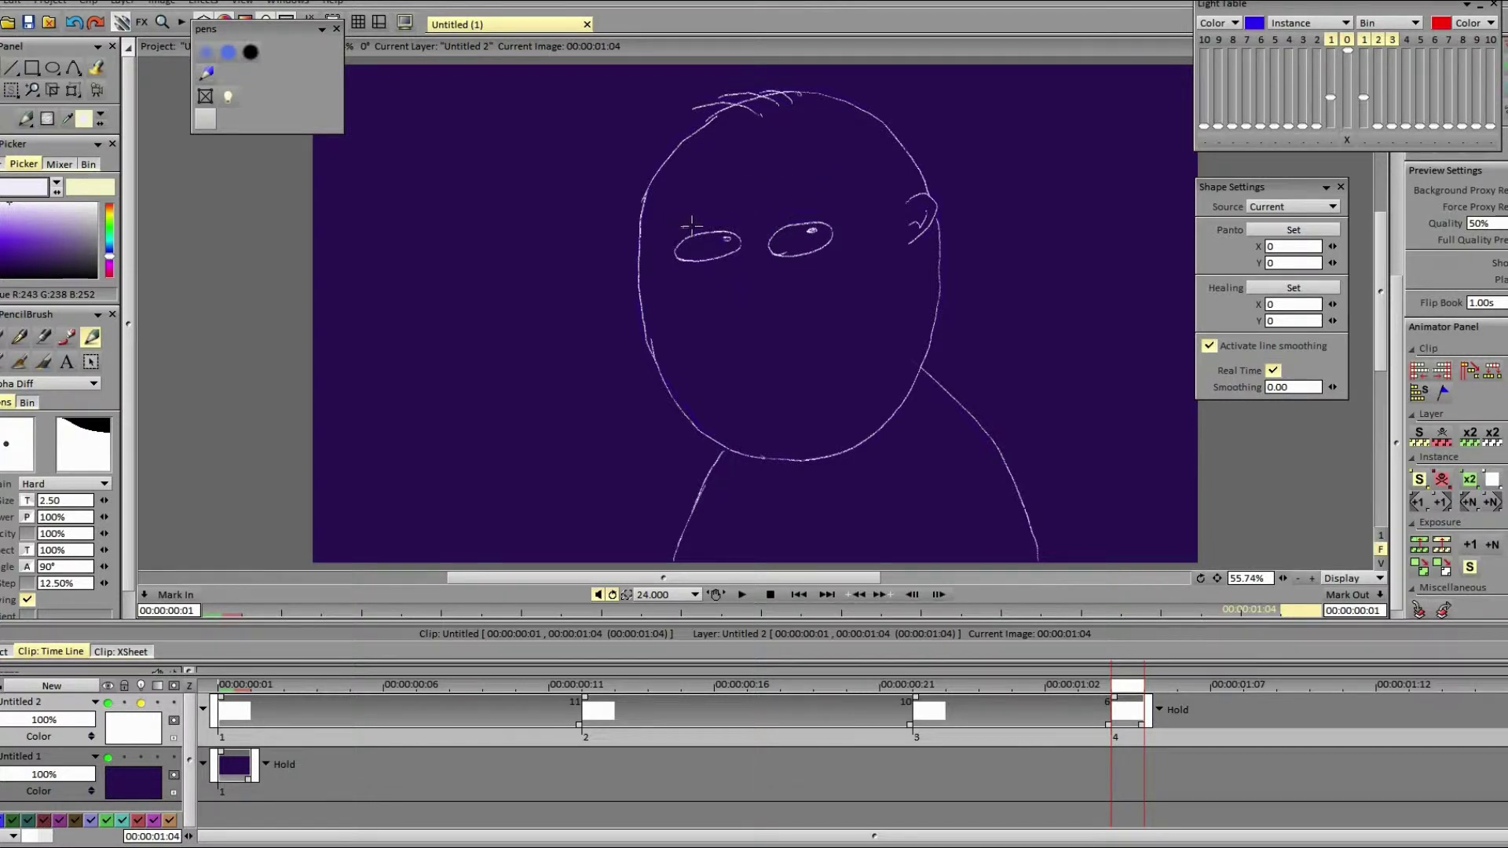
drag(680, 226, 818, 212)
drag(745, 350, 740, 292)
drag(735, 297, 747, 278)
mouse_move(789, 359)
mouse_down()
mouse_move(770, 360)
mouse_move(788, 351)
mouse_up()
key(ctrl+z)
drag(744, 369, 713, 378)
key(Right)
key(Right)
key(Right)
key(Right)
key(Right)
key(Right)
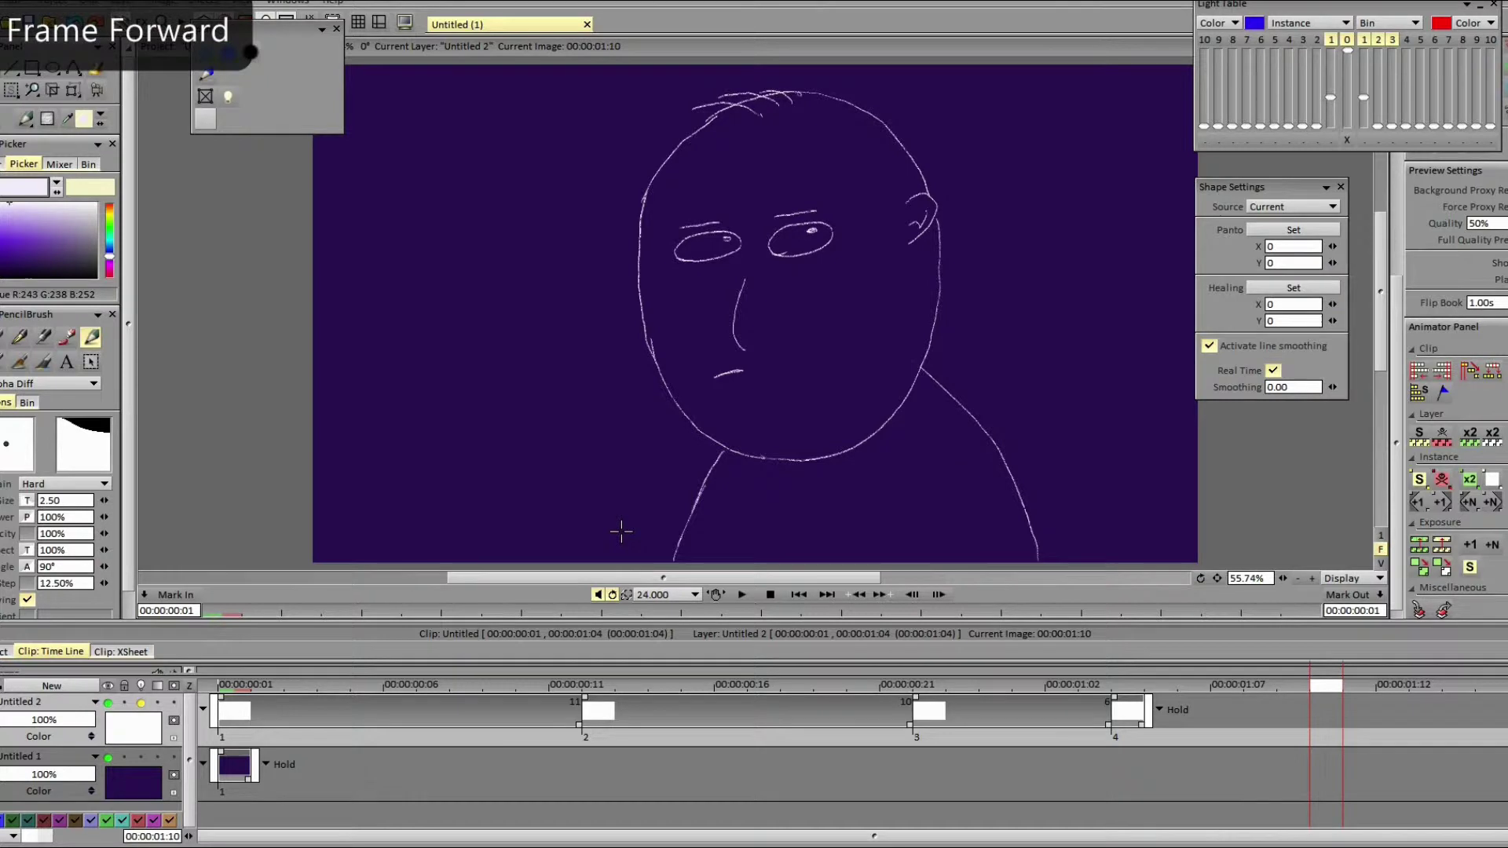
key(Right)
Step: On a new image, draw the shoulders and a hand with raised finger and arm under the chin
key(BackSpace)
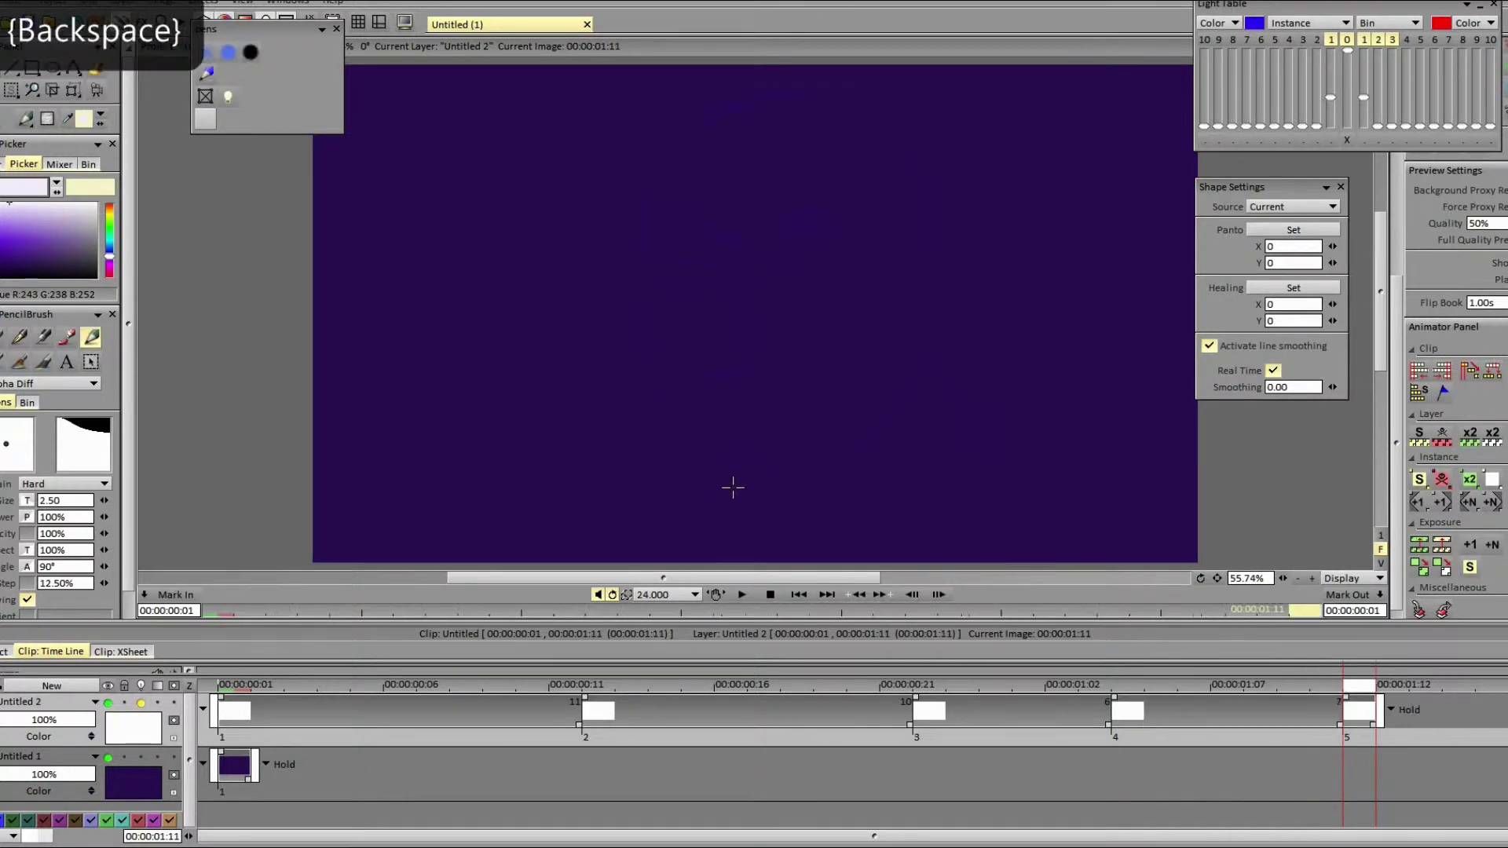
drag(723, 452, 674, 556)
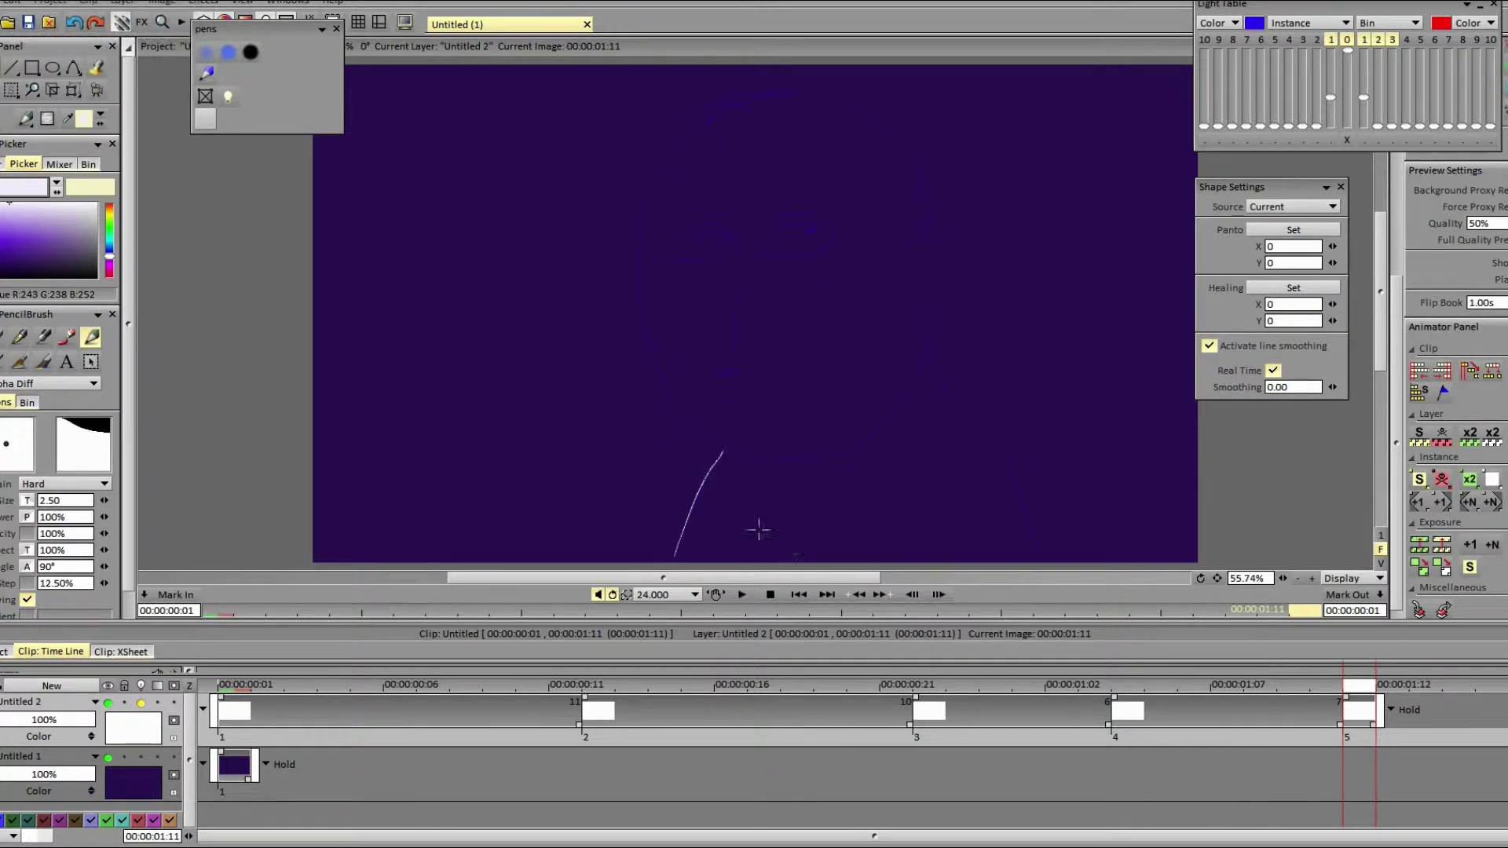
mouse_move(781, 461)
mouse_down()
mouse_move(742, 418)
mouse_move(731, 495)
mouse_move(724, 457)
mouse_up()
mouse_move(788, 462)
mouse_down()
mouse_move(817, 445)
mouse_move(794, 491)
mouse_move(774, 485)
mouse_move(829, 565)
mouse_up()
mouse_move(728, 497)
mouse_down()
mouse_move(746, 561)
mouse_move(872, 550)
mouse_move(939, 501)
mouse_up()
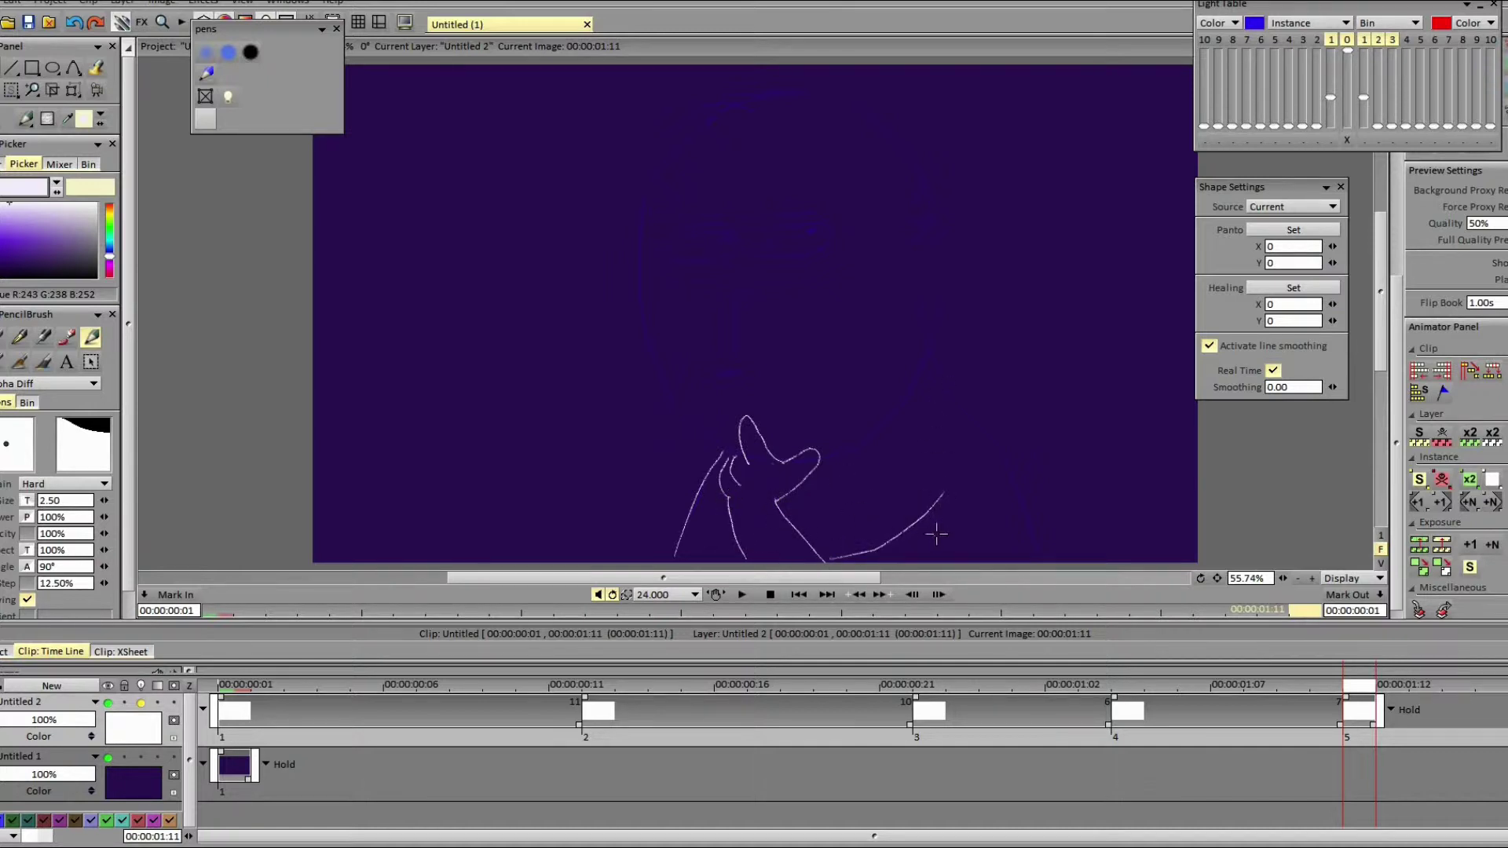
mouse_move(1019, 561)
mouse_down()
mouse_move(1006, 467)
mouse_move(916, 371)
mouse_up()
Step: Draw both sides of the jaw, the ear and the left eye, redrawing the eye twice
mouse_move(825, 455)
mouse_down()
mouse_move(902, 404)
mouse_move(942, 275)
mouse_move(932, 219)
mouse_up()
mouse_move(737, 455)
mouse_down()
mouse_move(661, 371)
mouse_move(647, 306)
mouse_up()
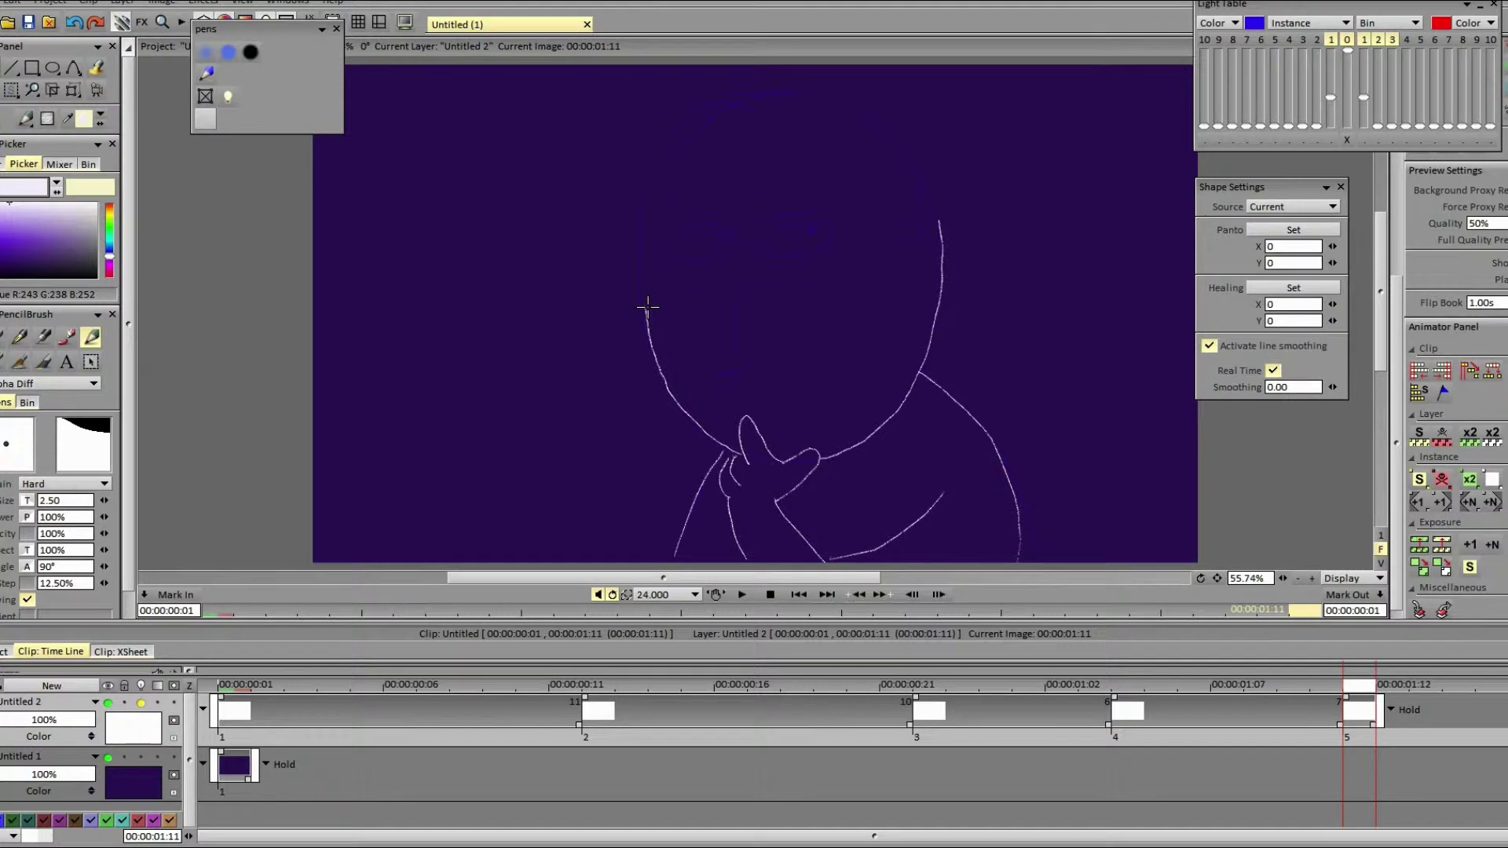
mouse_move(908, 201)
mouse_down()
mouse_move(937, 206)
mouse_move(910, 240)
mouse_move(910, 218)
mouse_up()
mouse_move(678, 259)
mouse_down()
mouse_move(735, 250)
mouse_move(731, 235)
mouse_up()
key(ctrl+z)
mouse_move(688, 255)
mouse_down()
mouse_move(719, 256)
mouse_move(739, 234)
mouse_move(676, 244)
mouse_up()
key(ctrl+z)
drag(732, 250, 728, 229)
Step: Add the right eye, mouth and both eyebrows, and close the head outline over the top
mouse_move(772, 255)
mouse_down()
mouse_move(832, 234)
mouse_move(769, 238)
mouse_move(774, 253)
mouse_move(816, 230)
mouse_up()
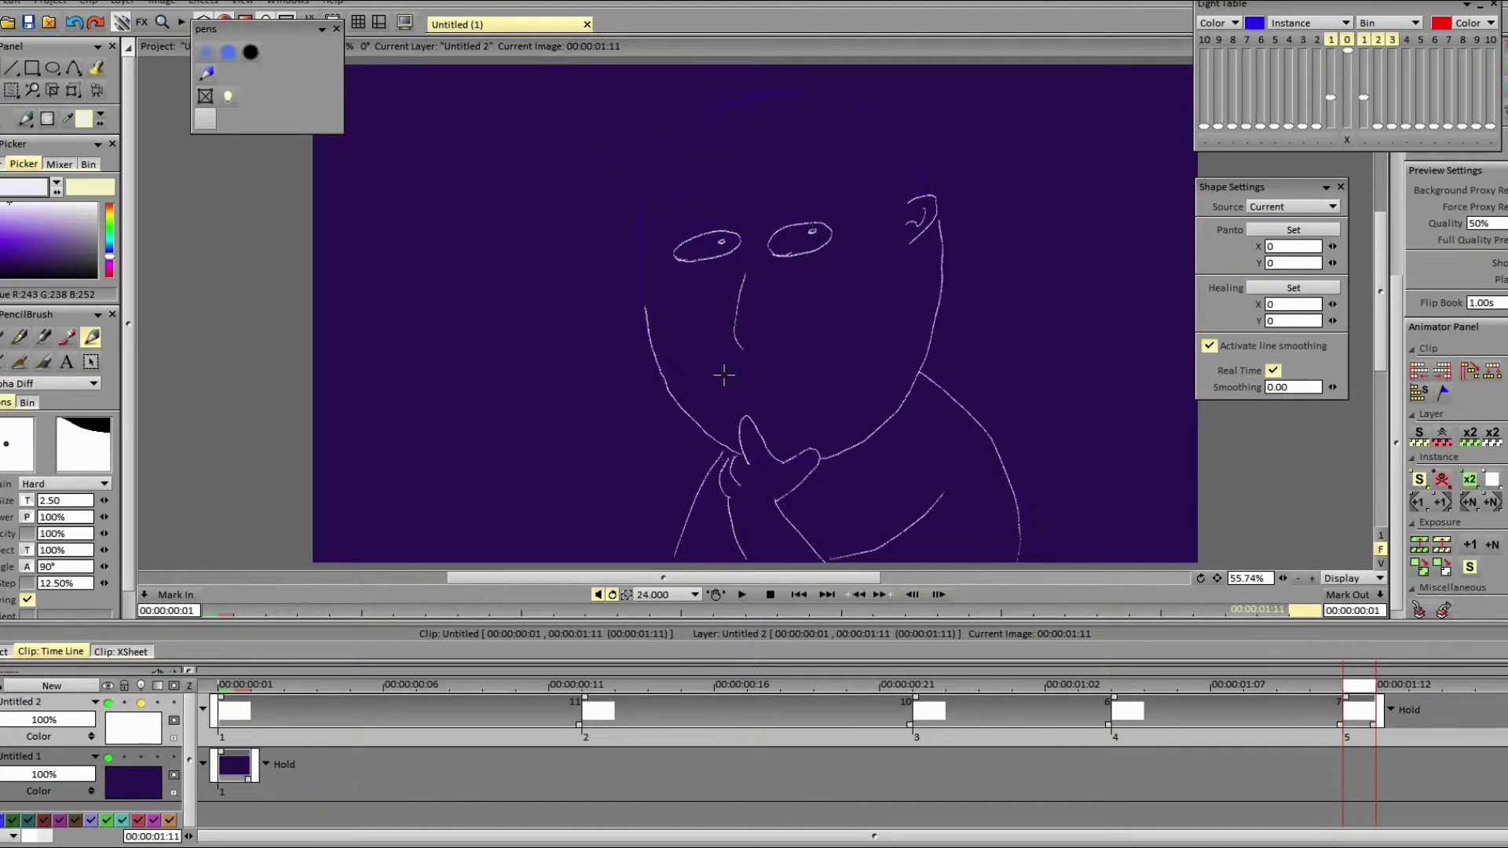
mouse_move(739, 369)
mouse_down()
mouse_move(715, 377)
mouse_move(742, 349)
mouse_up()
drag(714, 223, 680, 230)
drag(809, 209, 815, 206)
mouse_move(640, 261)
mouse_down()
mouse_move(656, 179)
mouse_move(720, 115)
mouse_up()
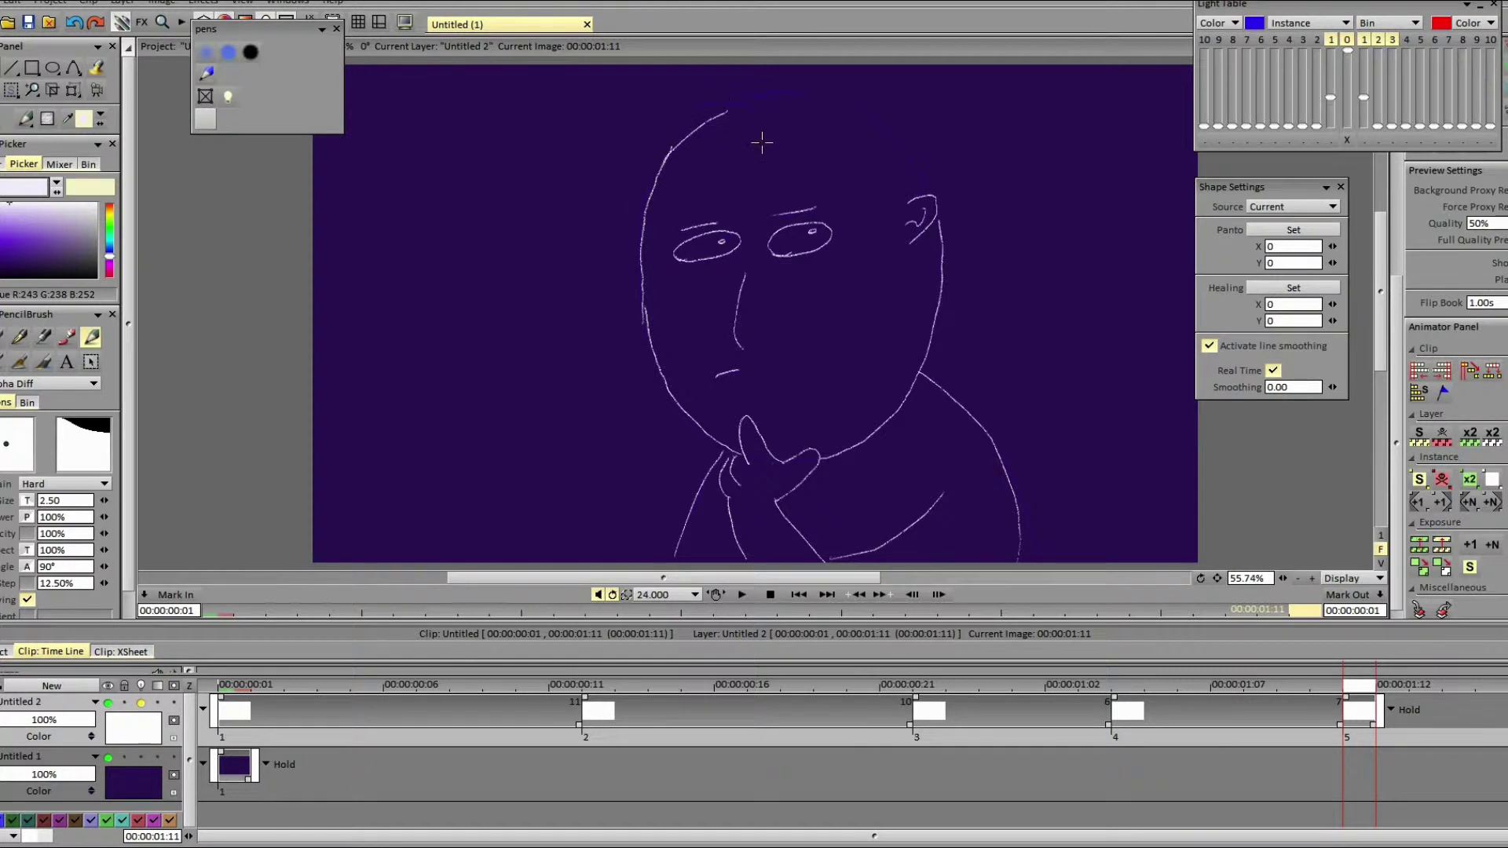
mouse_move(932, 195)
mouse_down()
mouse_move(895, 131)
mouse_move(842, 99)
mouse_up()
mouse_move(832, 97)
mouse_down()
mouse_move(706, 122)
mouse_move(791, 105)
mouse_move(759, 92)
mouse_up()
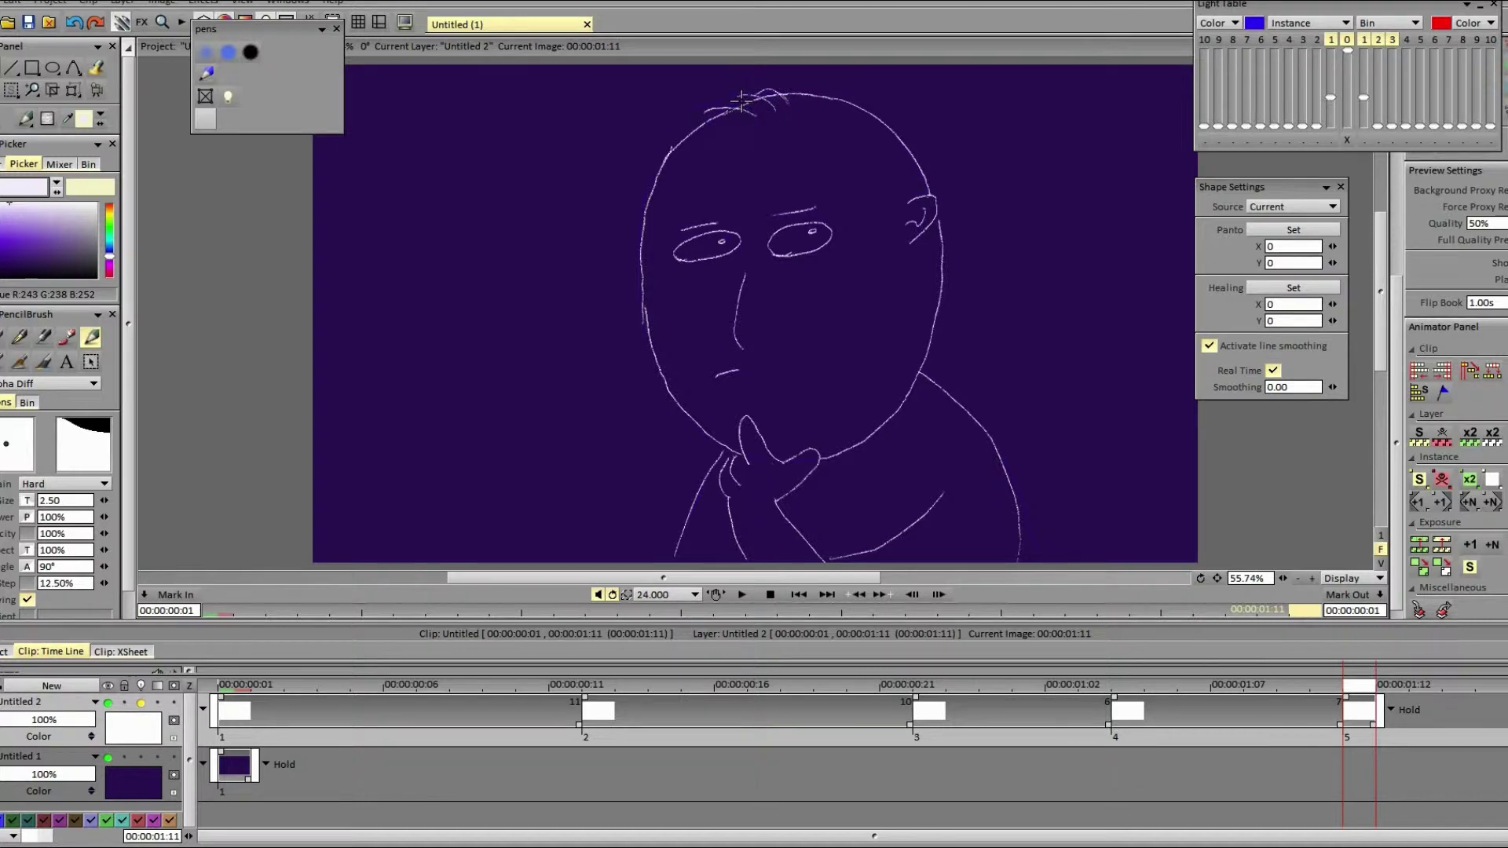
Step: Move to 00:00:01:20 and create a new empty image there
key(Right)
key(Left)
key(Right)
key(Right)
key(Right)
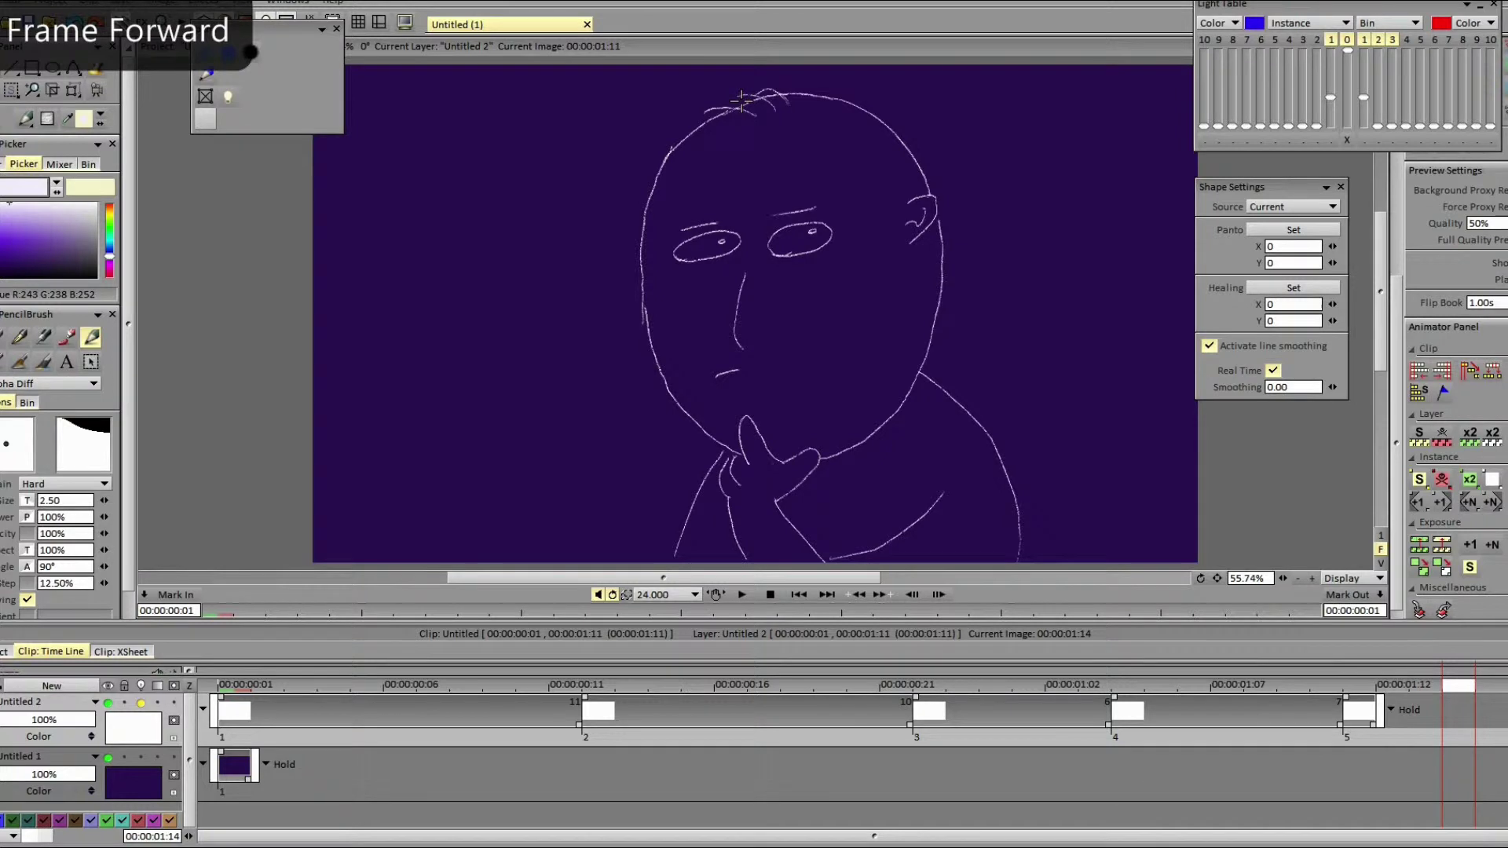
key(Right)
key(Right)
key(Right)
key(Right)
key(Right)
key(Right)
key(BackSpace)
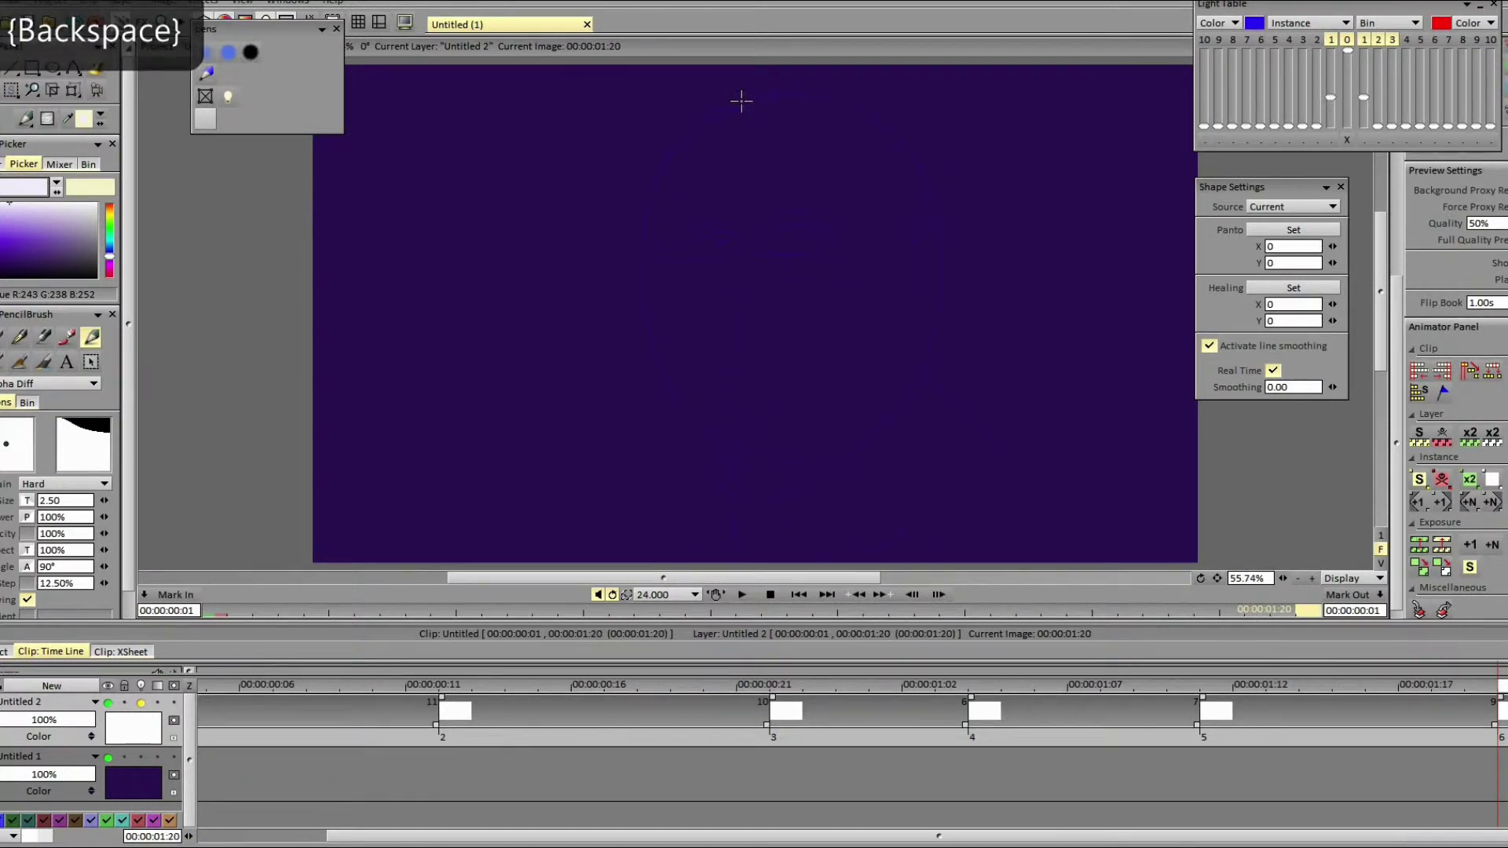
Step: Sketch both shoulder lines and the arm and forearm rising toward the chin
drag(722, 447, 679, 553)
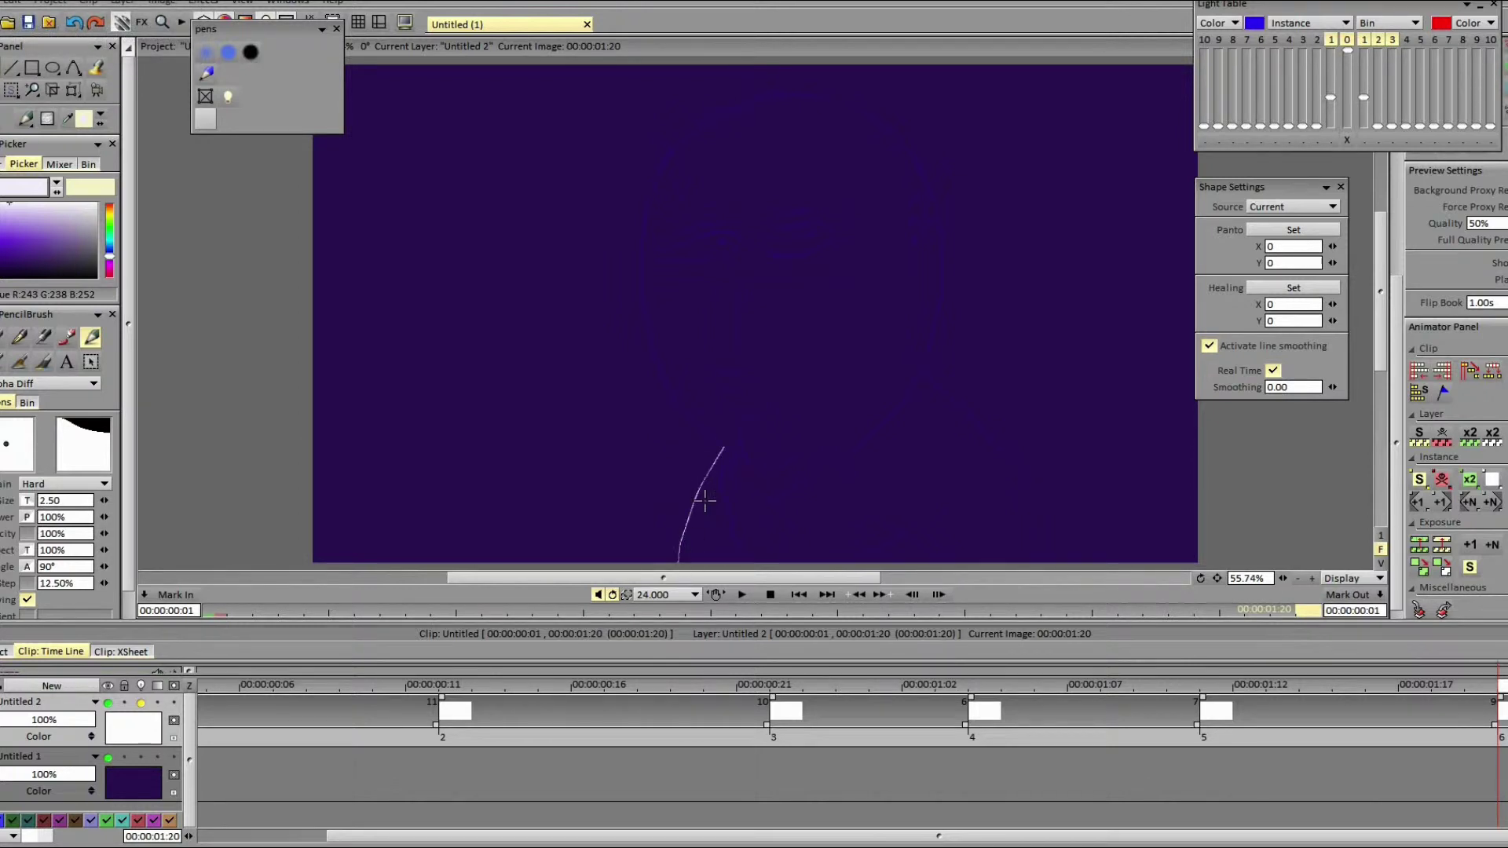
mouse_move(1018, 559)
mouse_down()
mouse_move(1003, 472)
mouse_move(947, 390)
mouse_up()
mouse_move(750, 562)
mouse_down()
mouse_move(723, 465)
mouse_move(733, 486)
mouse_move(733, 462)
mouse_move(795, 485)
mouse_move(812, 466)
mouse_move(814, 447)
mouse_move(788, 457)
mouse_move(752, 420)
mouse_up()
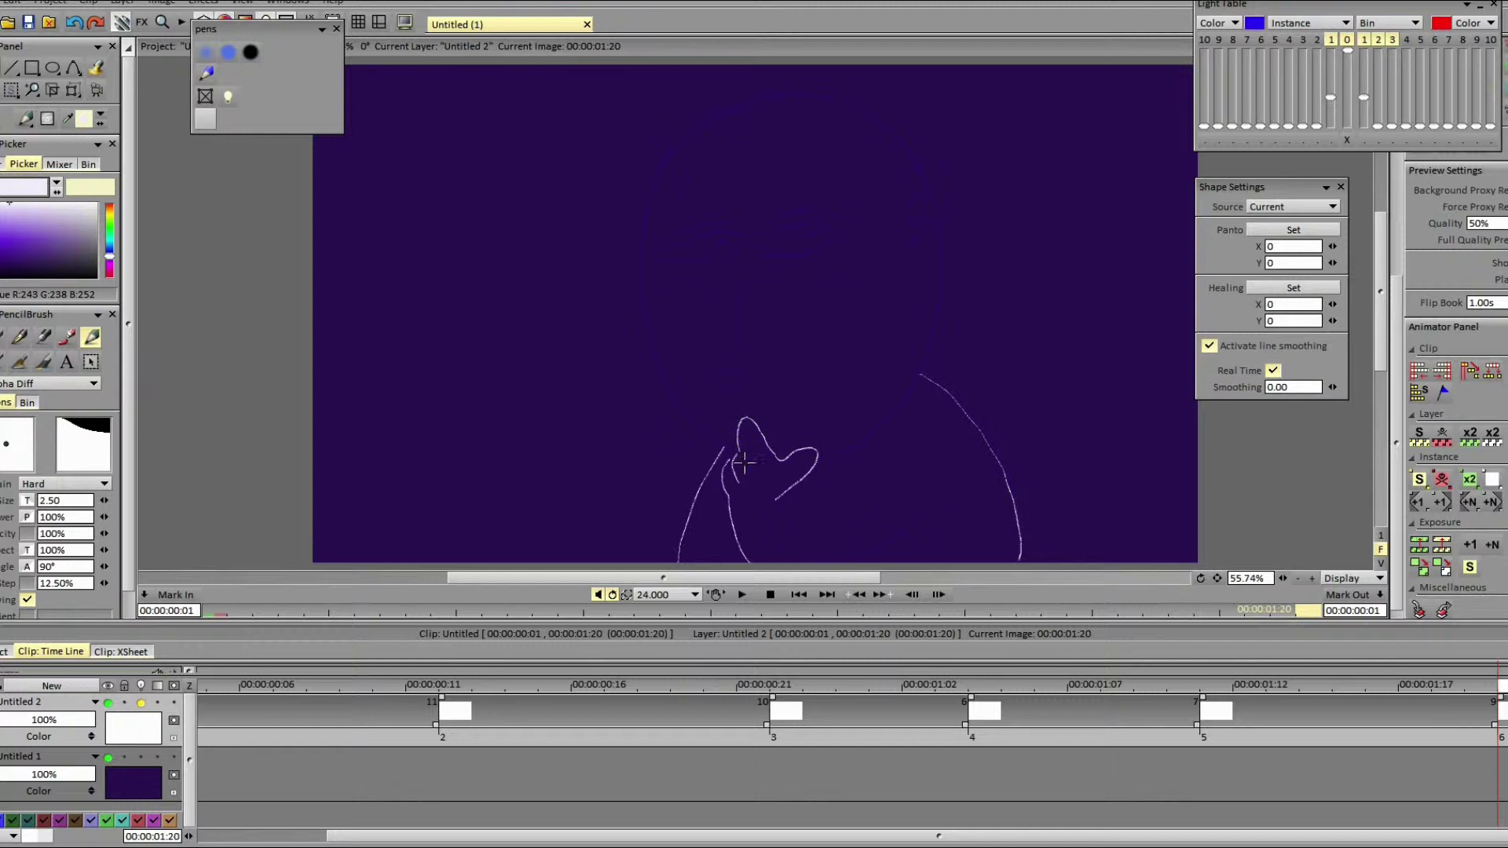
drag(821, 561, 775, 501)
drag(841, 559, 946, 497)
Step: Outline the jaw, the sides and the top of the head, with hair strands on top
mouse_move(818, 458)
mouse_down()
mouse_move(886, 422)
mouse_move(911, 385)
mouse_move(942, 280)
mouse_move(941, 213)
mouse_up()
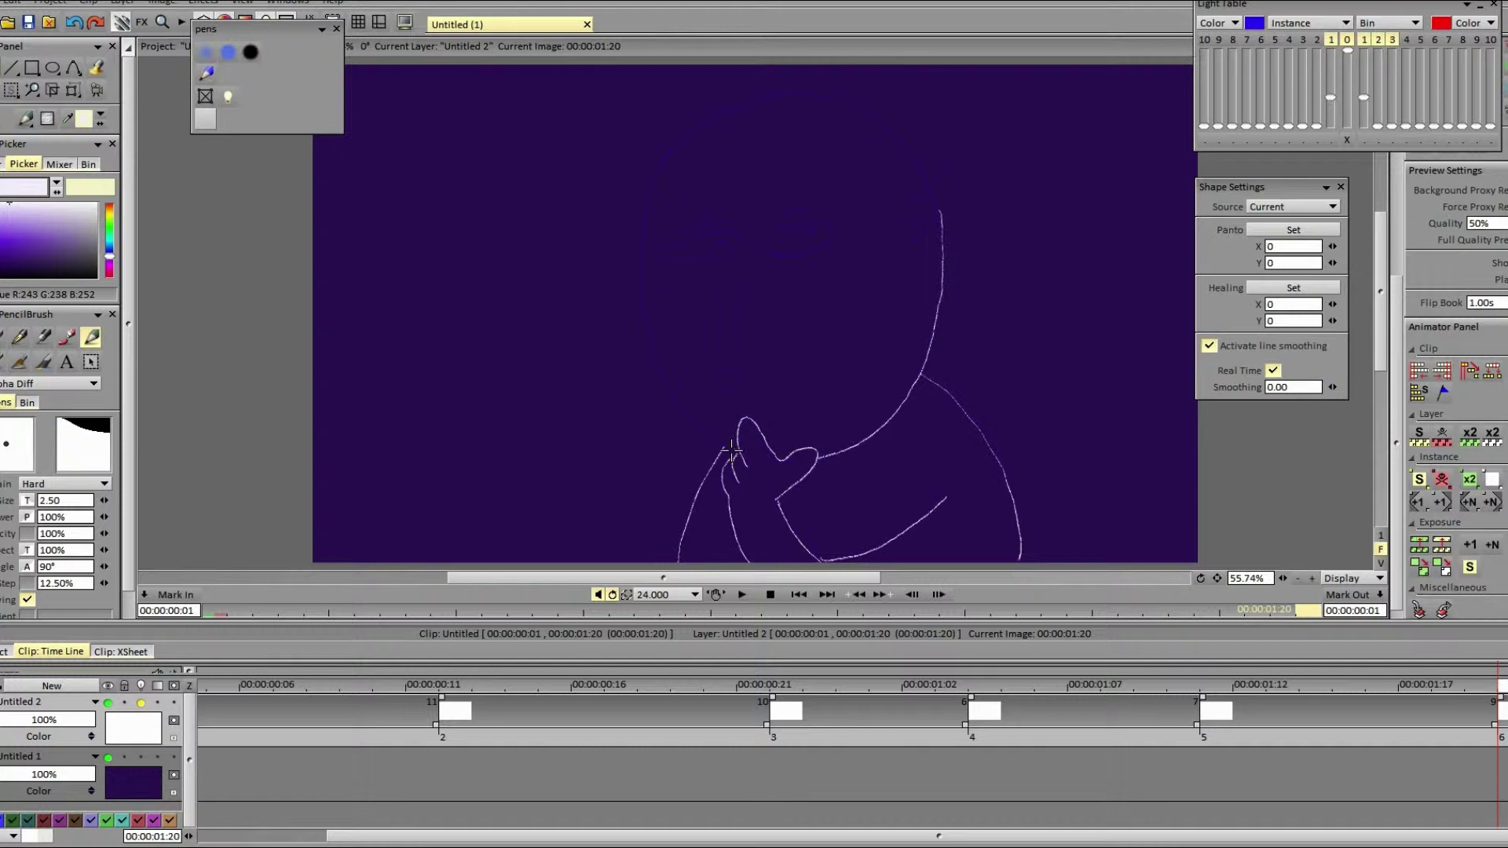
drag(702, 430, 654, 335)
mouse_move(649, 277)
mouse_down()
mouse_move(647, 216)
mouse_move(677, 146)
mouse_up()
mouse_move(932, 197)
mouse_down()
mouse_move(910, 241)
mouse_move(929, 180)
mouse_move(901, 136)
mouse_move(843, 100)
mouse_up()
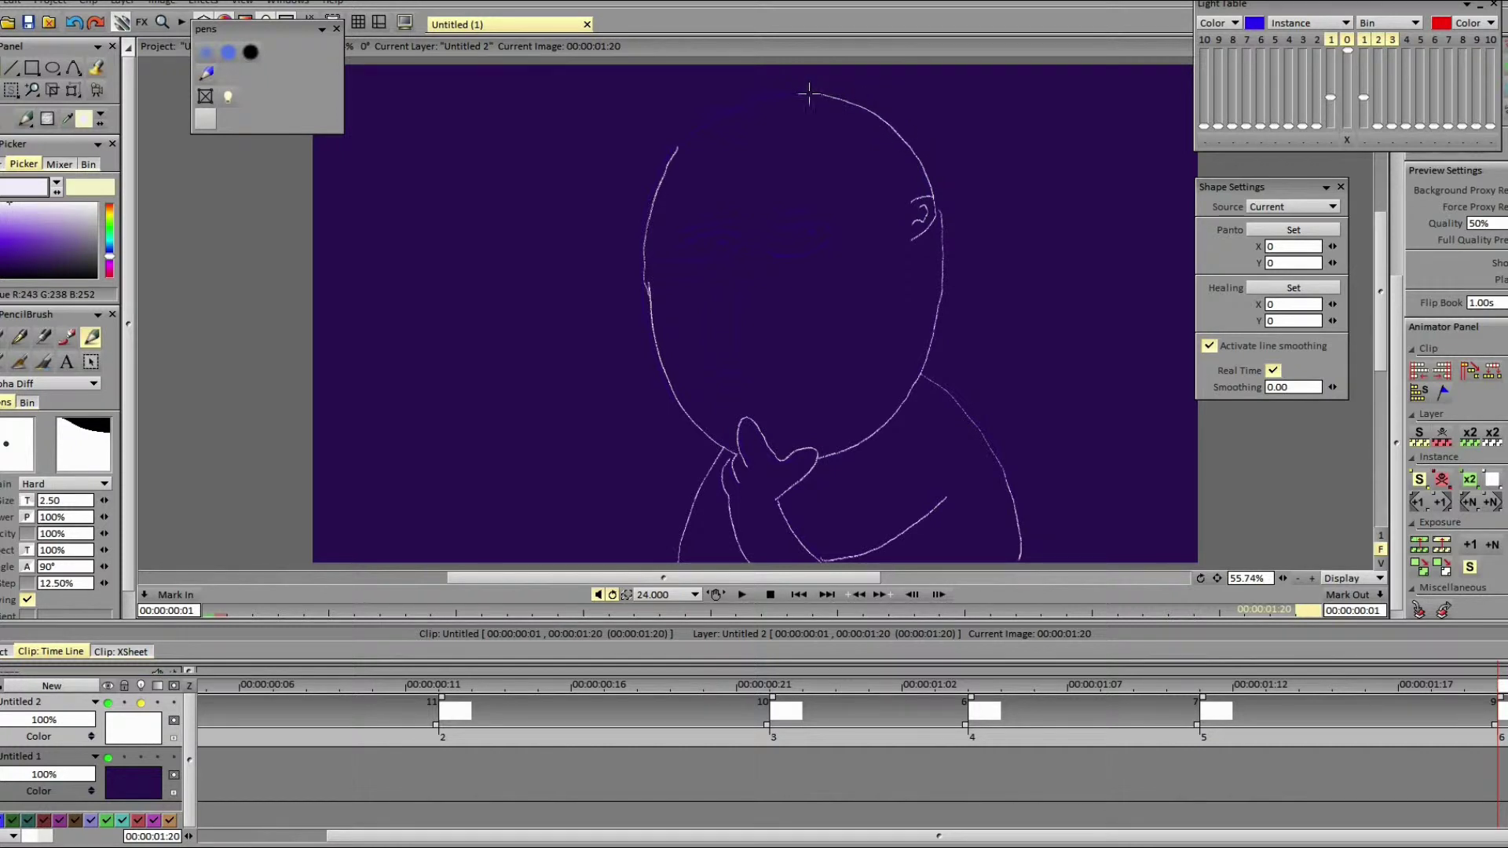
mouse_move(809, 95)
mouse_down()
mouse_move(714, 106)
mouse_move(678, 157)
mouse_up()
mouse_move(753, 116)
mouse_down()
mouse_move(787, 102)
mouse_move(738, 100)
mouse_up()
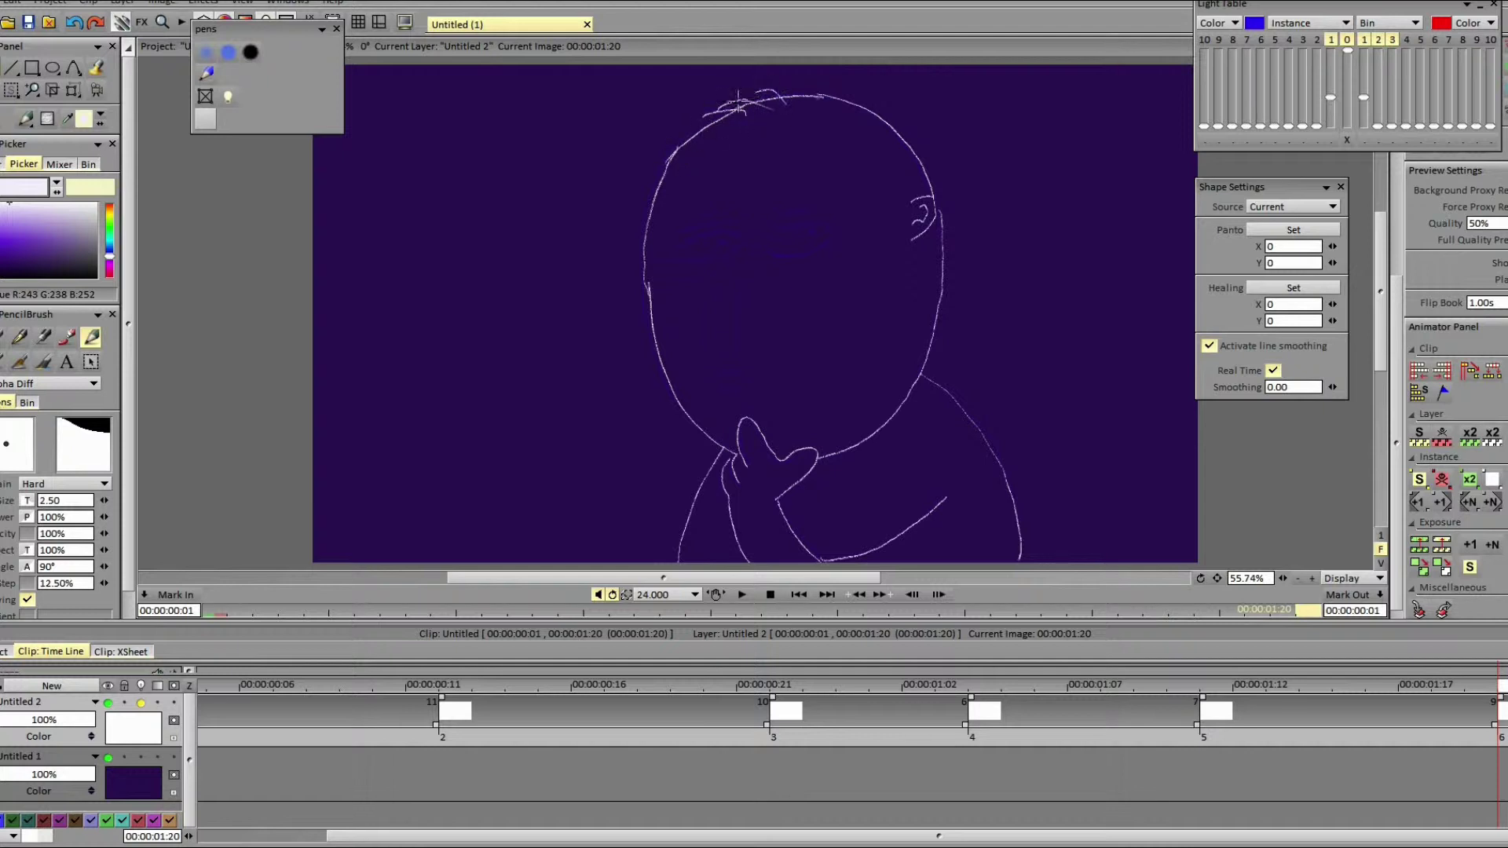
Step: Add both eyebrows and the left eye, undoing a stray nostril stroke
drag(679, 230, 712, 226)
drag(778, 189, 821, 177)
mouse_move(732, 353)
mouse_down()
mouse_move(720, 360)
mouse_move(742, 367)
mouse_up()
key(ctrl+z)
mouse_move(685, 257)
mouse_down()
mouse_move(739, 237)
mouse_move(707, 234)
mouse_move(675, 253)
mouse_move(784, 239)
mouse_move(773, 255)
mouse_move(802, 253)
mouse_move(831, 233)
mouse_move(774, 253)
mouse_up()
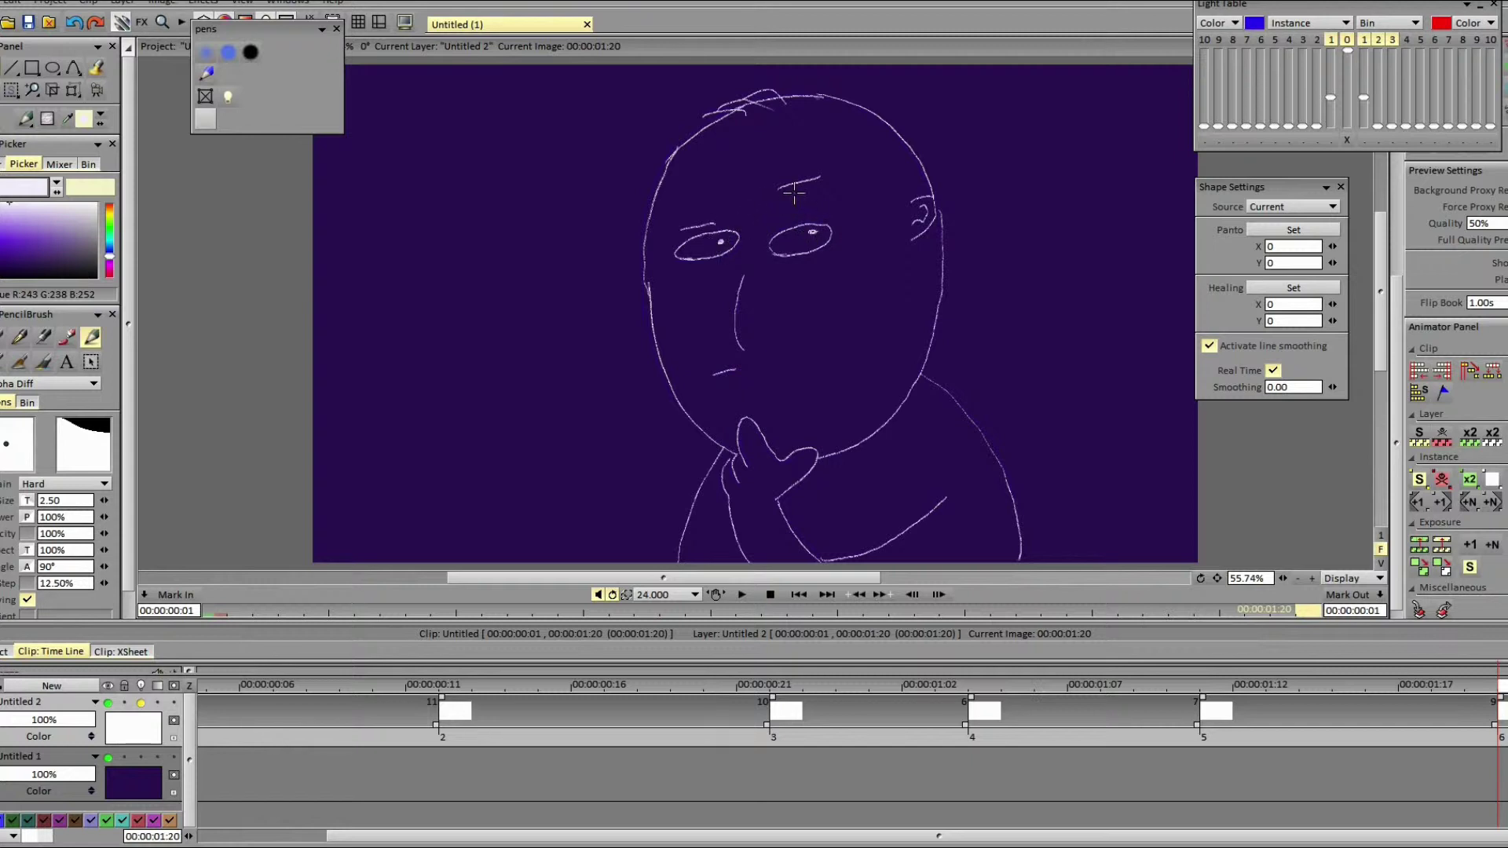
Step: Extend the final hand-to-chin drawing's exposure on the Time Line so the clip runs to 2:08
key(Left)
key(Left)
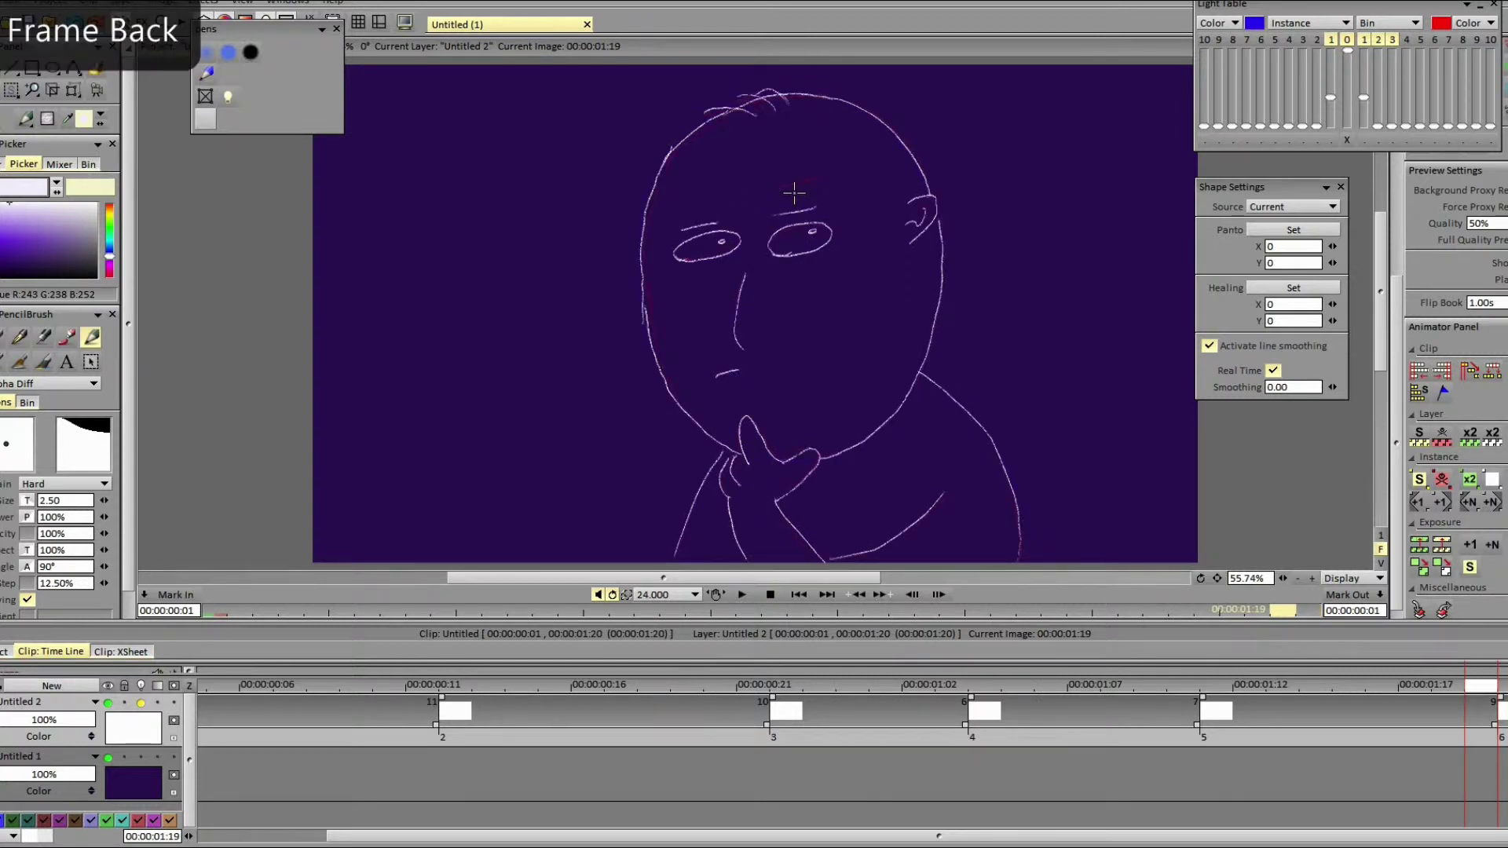
key(Left)
key(Left)
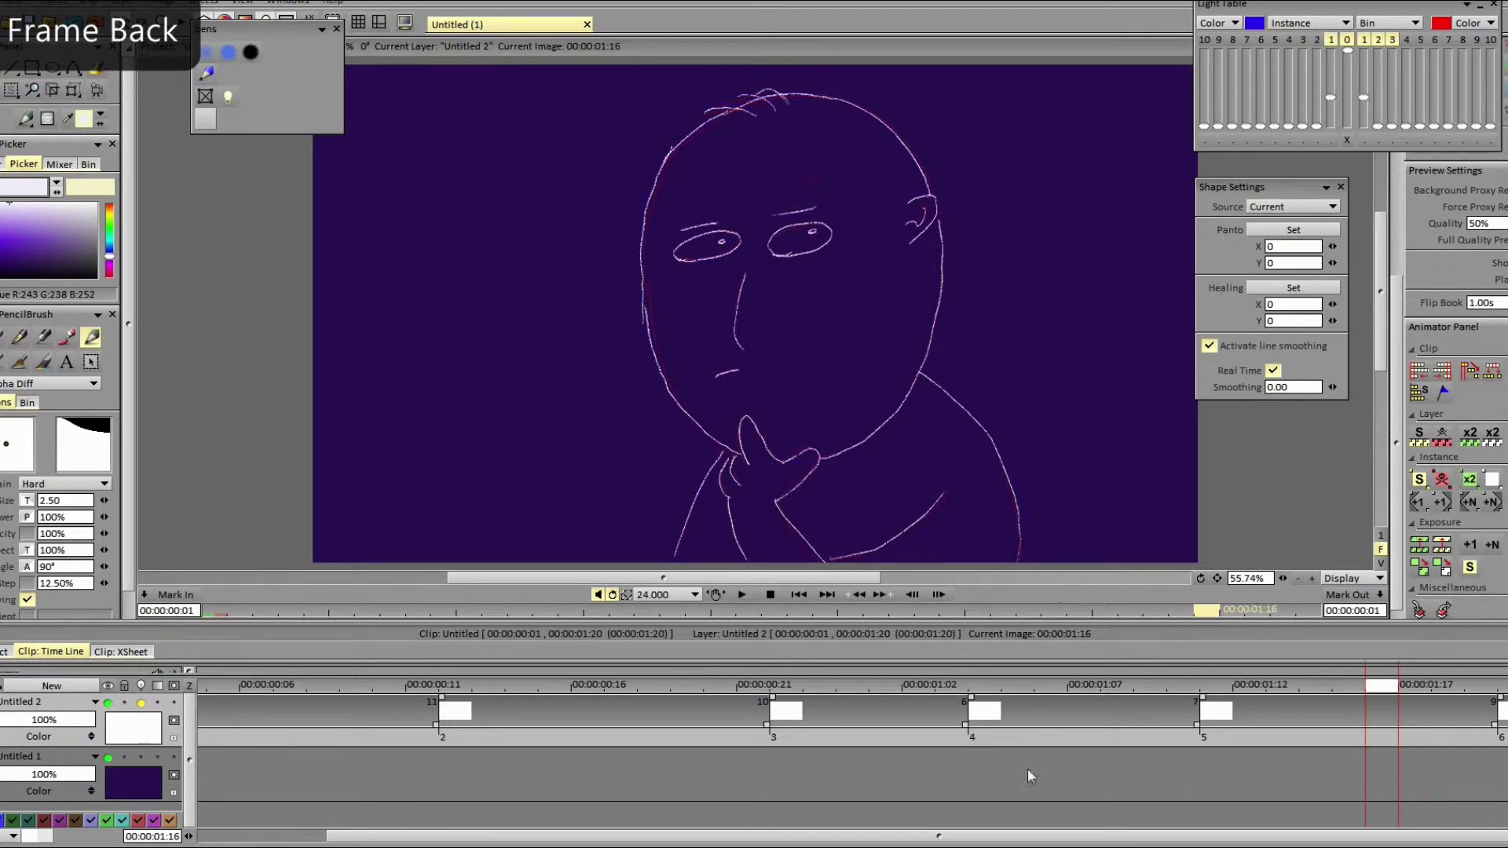
mouse_move(852, 686)
mouse_down()
mouse_move(336, 658)
mouse_move(307, 641)
mouse_up()
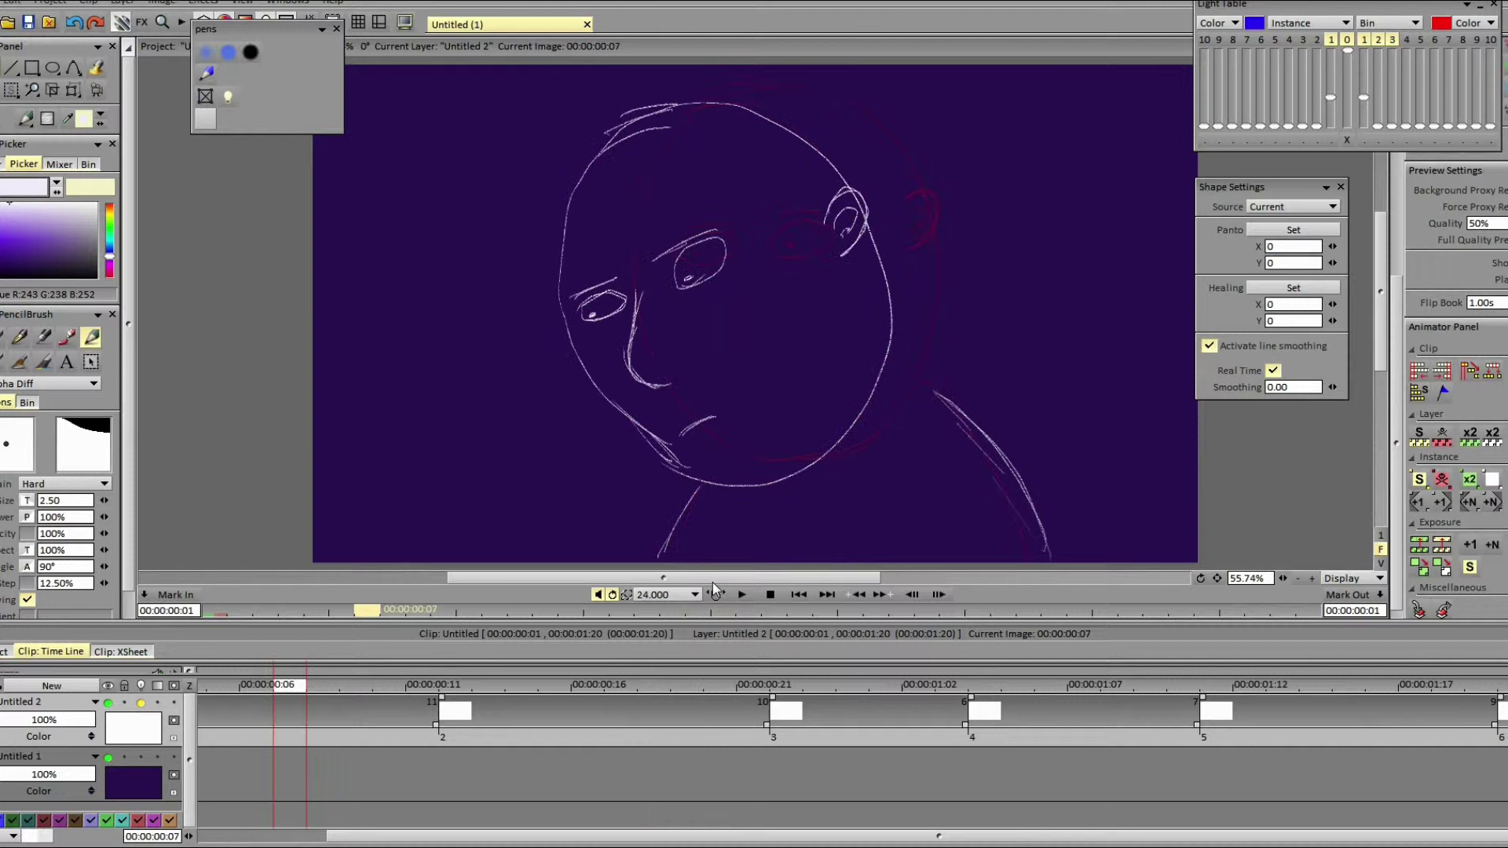
drag(1505, 724, 1507, 724)
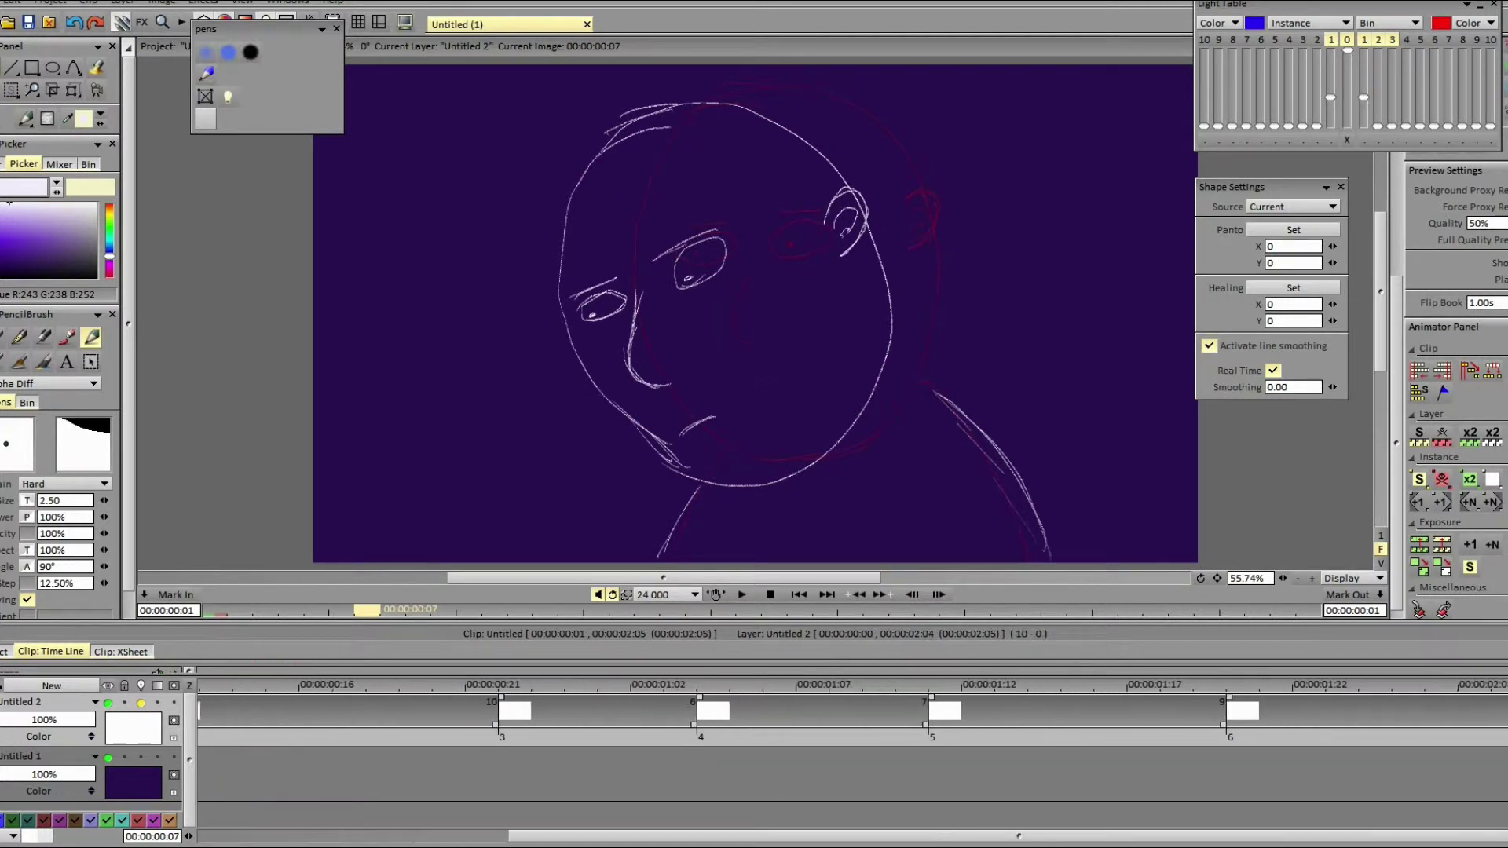
scroll(853, 715, right, 2)
Step: Play the animation, stop it, then scrub through the early frames from frame 6
click(741, 594)
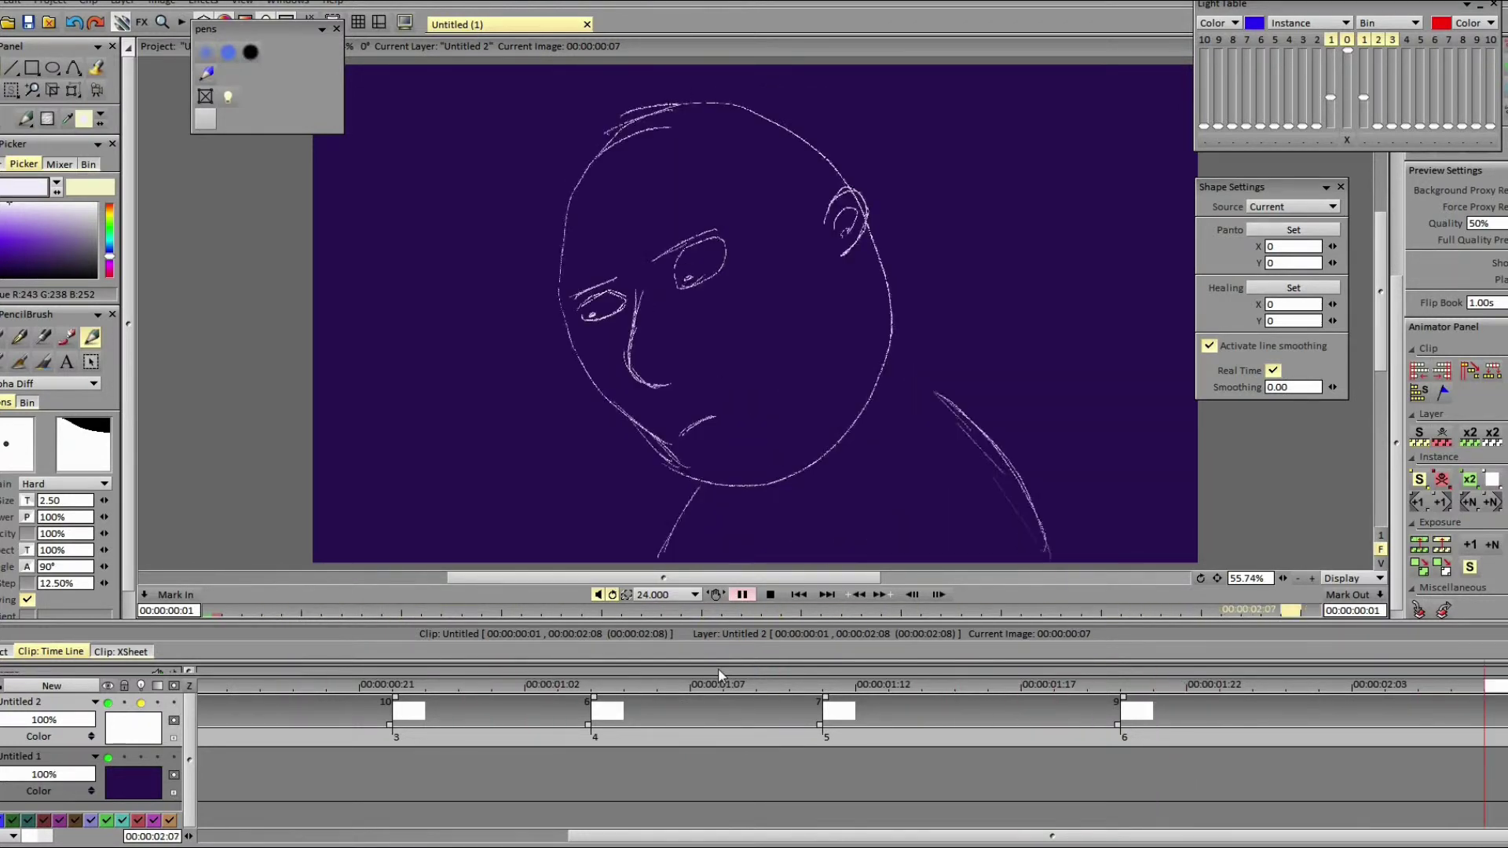
click(741, 595)
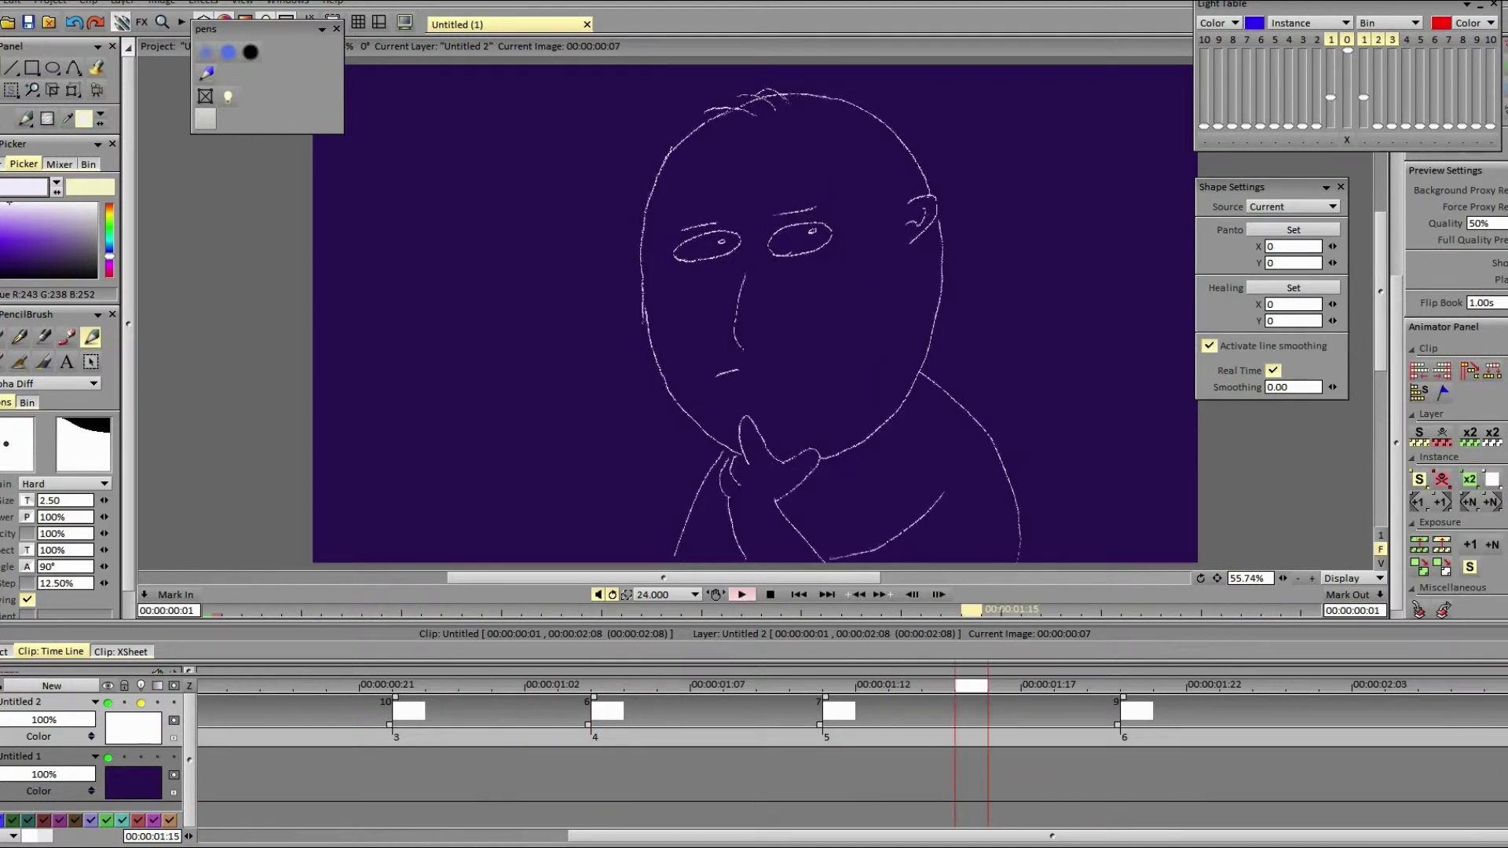
click(472, 838)
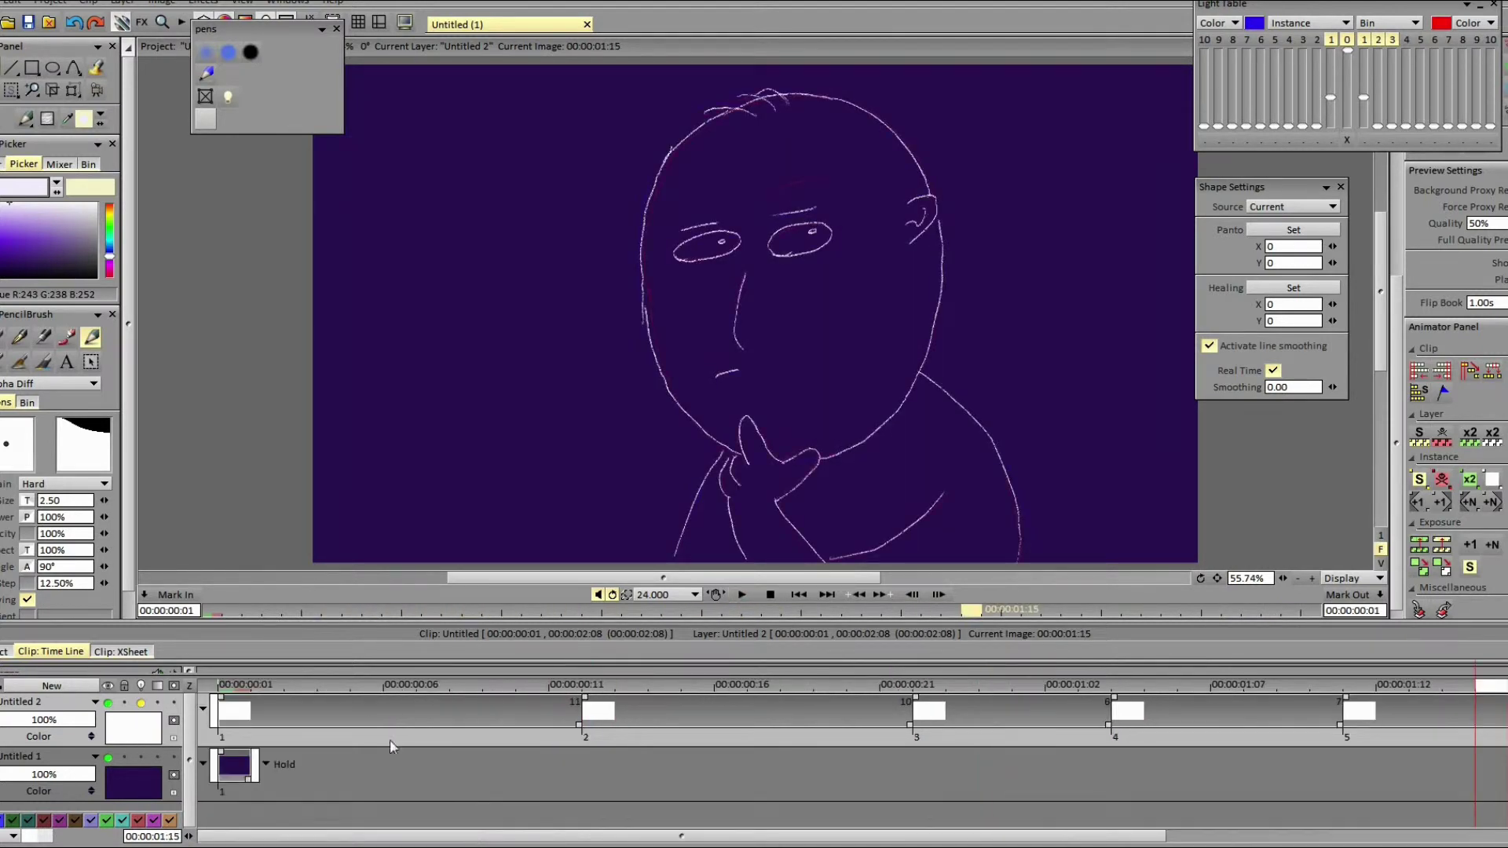
click(385, 686)
drag(385, 687, 534, 692)
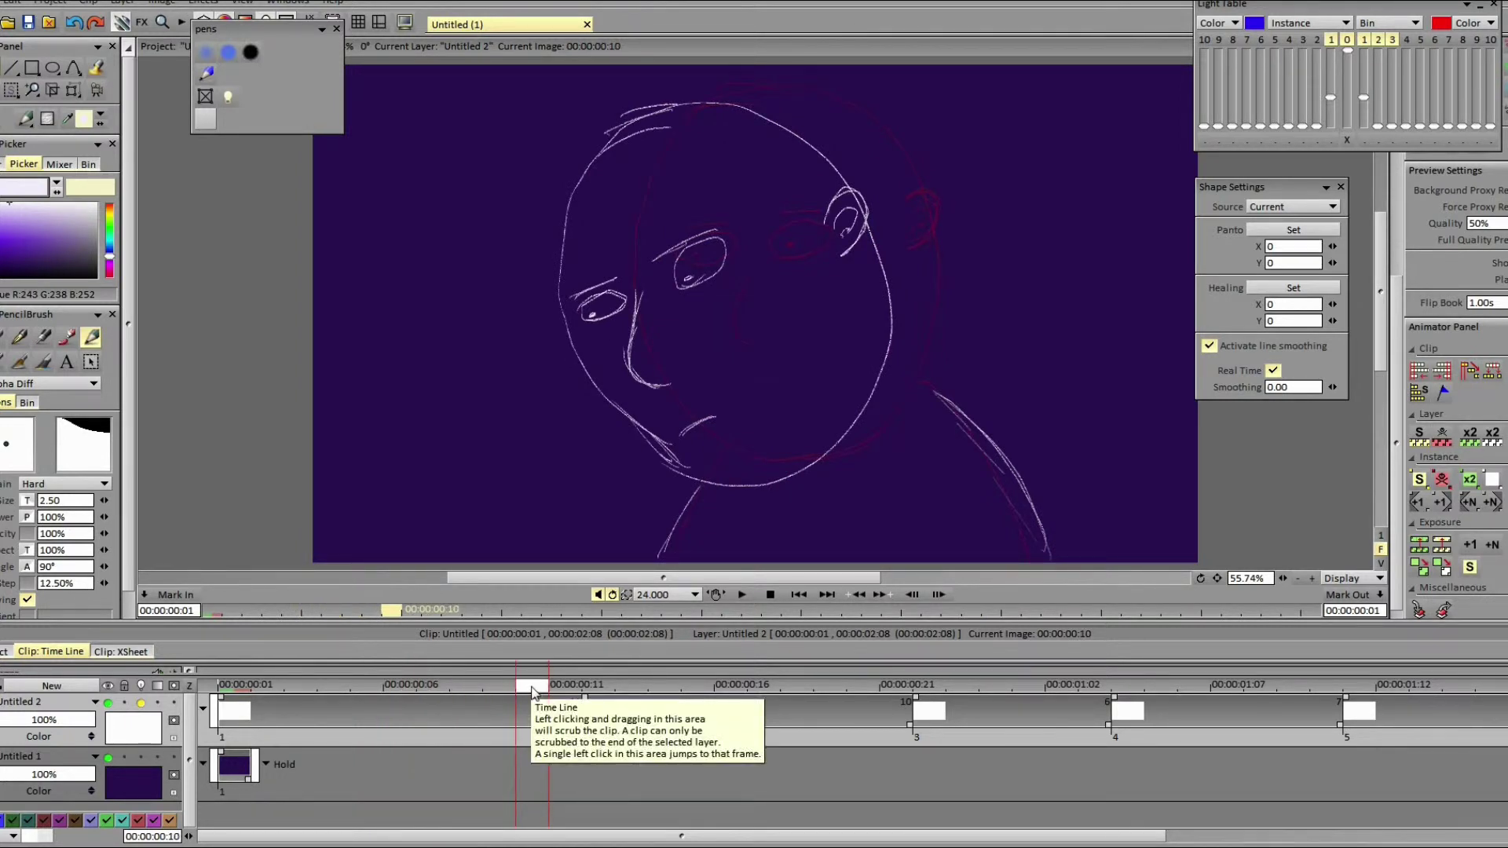
Step: Insert a blank drawing at frame 10 and sketch the neck, jaw and ear
key(BackSpace)
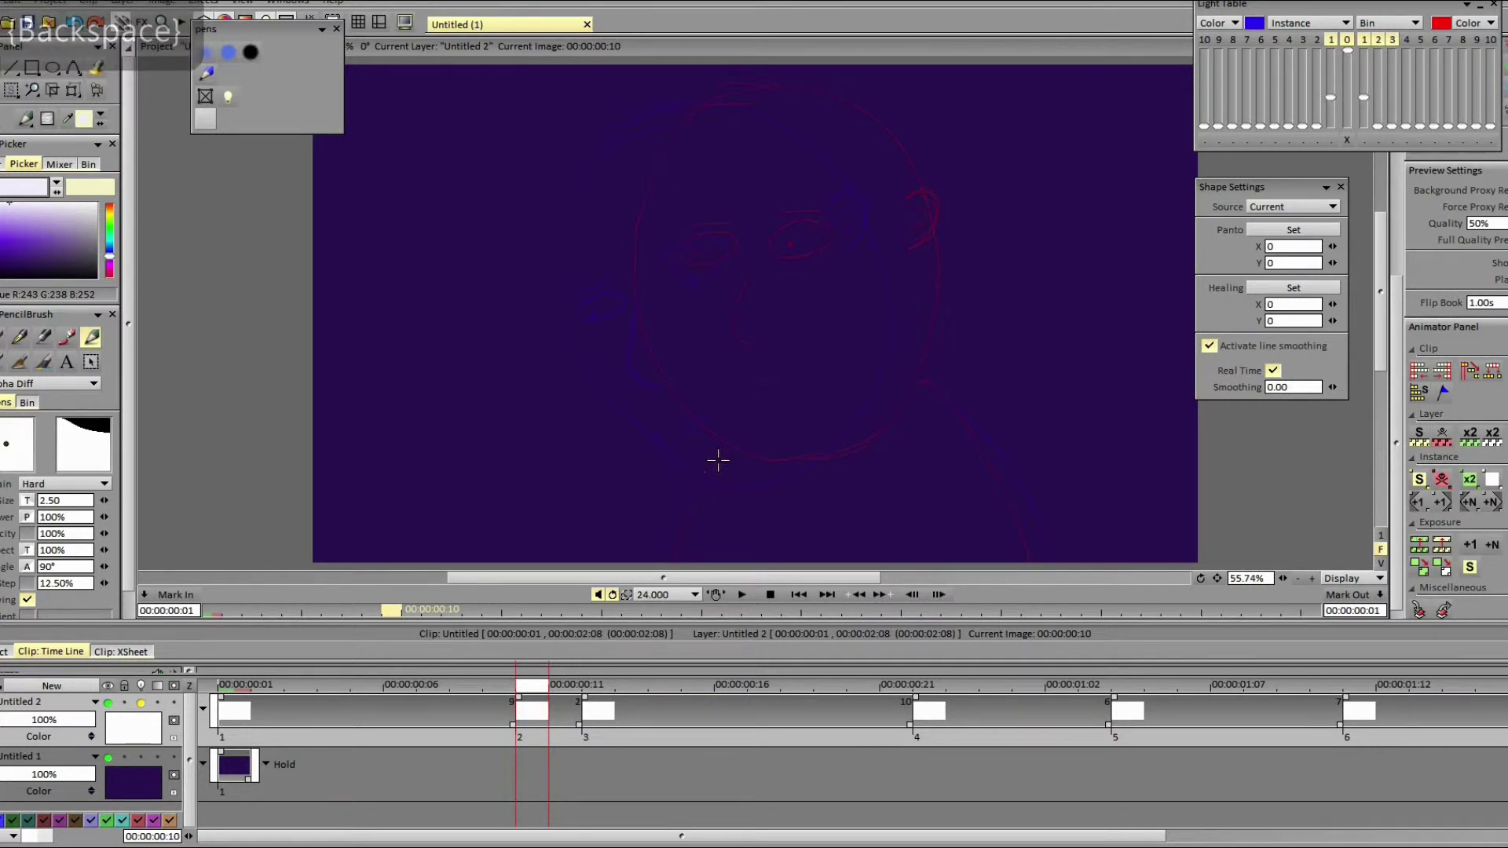
mouse_move(719, 460)
mouse_down()
mouse_move(676, 543)
mouse_move(713, 475)
mouse_up()
key(ctrl+z)
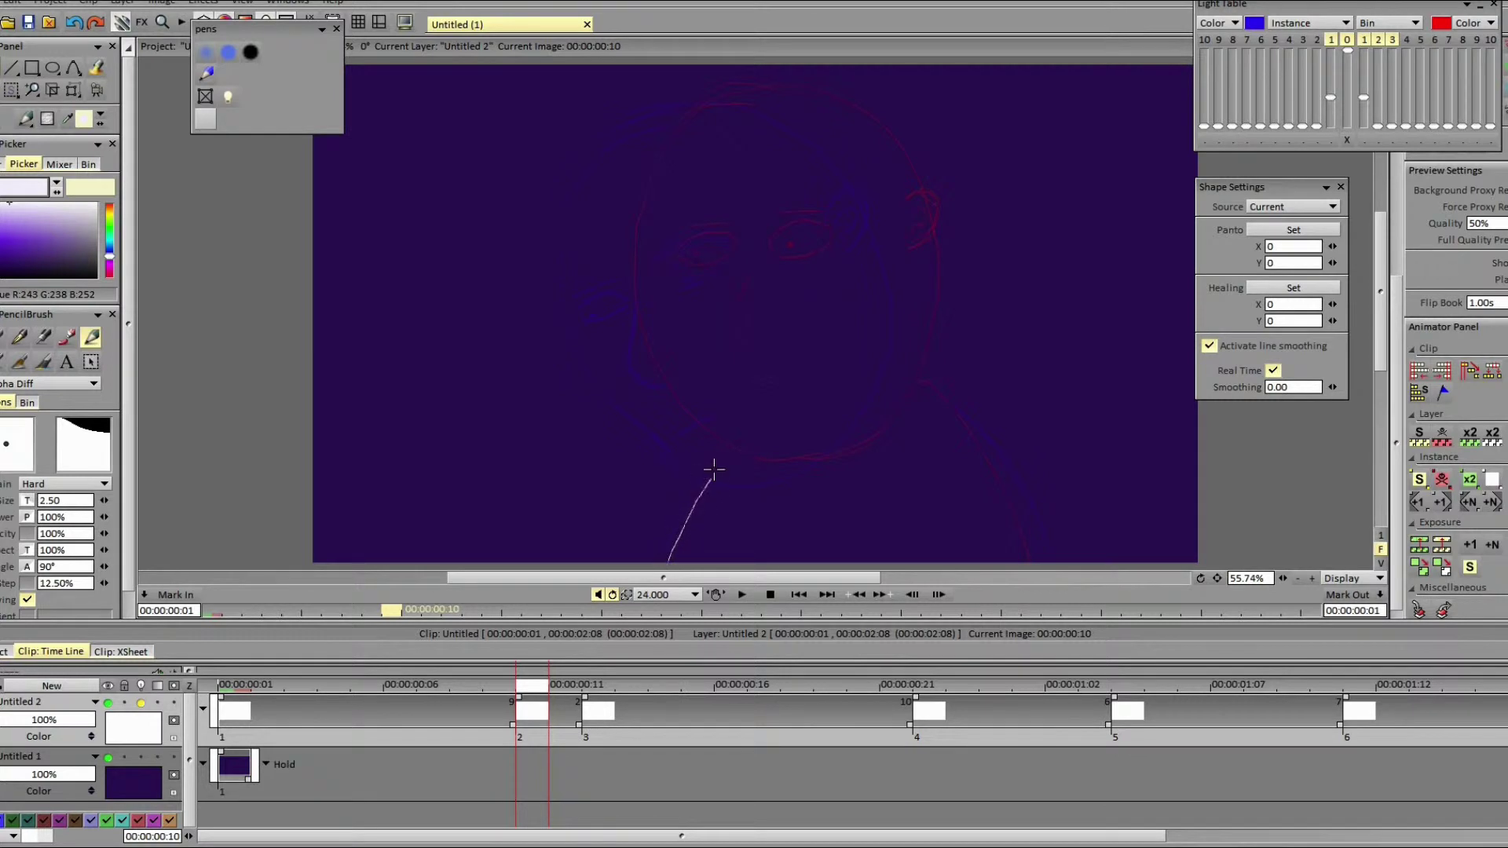
mouse_move(1036, 539)
mouse_down()
mouse_move(1007, 473)
mouse_move(909, 371)
mouse_up()
mouse_move(749, 472)
mouse_down()
mouse_move(853, 440)
mouse_move(888, 408)
mouse_move(911, 347)
mouse_move(912, 263)
mouse_move(888, 185)
mouse_move(822, 114)
mouse_up()
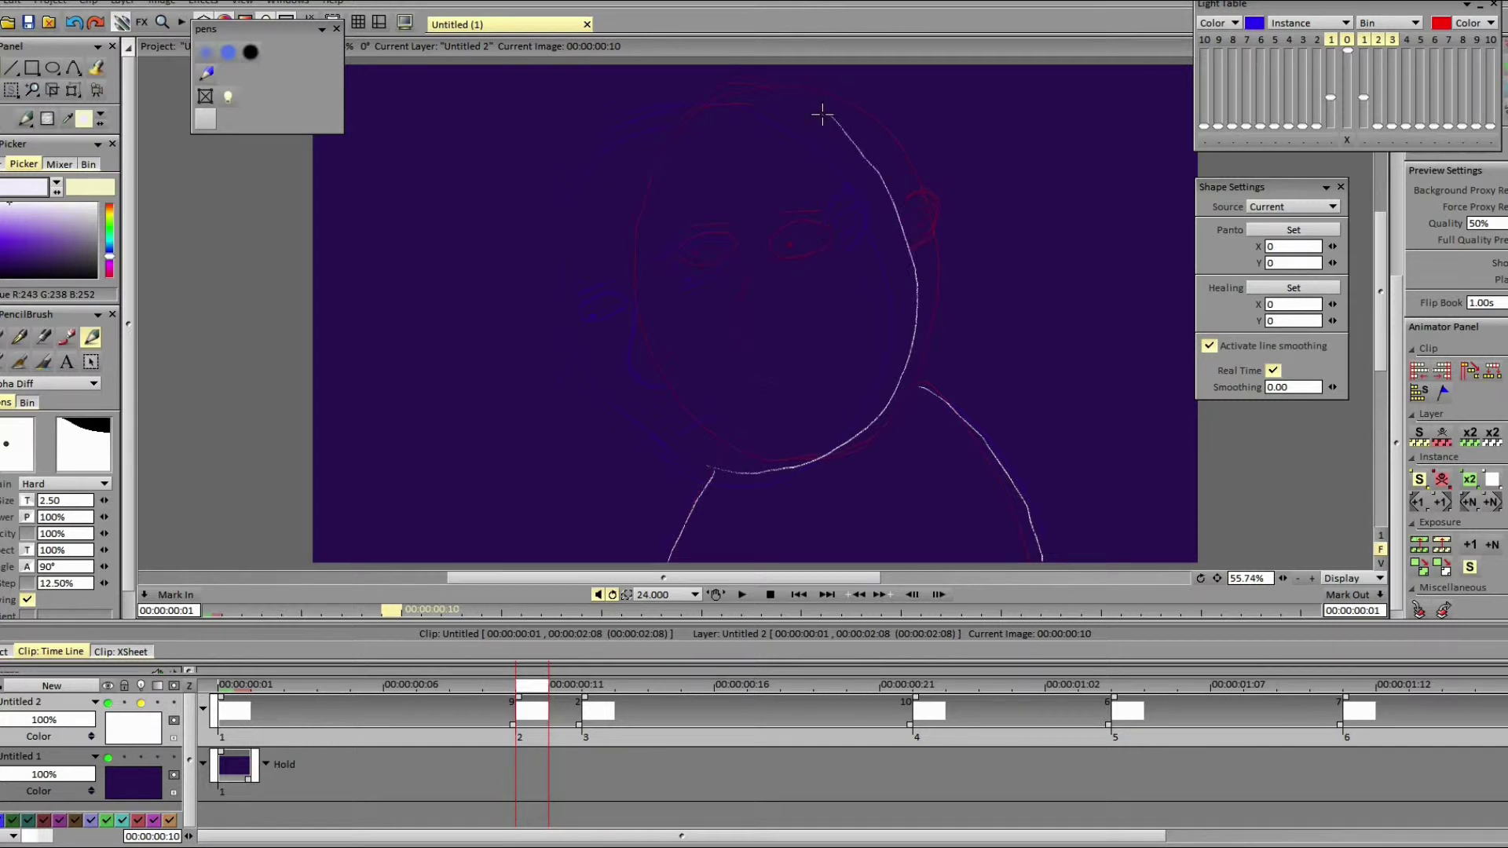
drag(931, 391, 902, 380)
drag(867, 198, 879, 249)
mouse_move(879, 249)
mouse_down()
mouse_move(897, 201)
mouse_move(861, 187)
mouse_move(876, 228)
mouse_up()
mouse_move(755, 242)
mouse_down()
mouse_move(673, 262)
mouse_move(752, 243)
mouse_move(714, 256)
mouse_up()
Step: Erase the stray eye and add the brow, nose, mouth, left jaw and crown of the head
key(e)
key(e)
mouse_move(625, 293)
mouse_down()
mouse_move(660, 278)
mouse_move(701, 367)
mouse_move(739, 394)
mouse_up()
mouse_move(710, 471)
mouse_down()
mouse_move(655, 428)
mouse_move(597, 263)
mouse_move(613, 162)
mouse_move(645, 120)
mouse_up()
mouse_move(829, 117)
mouse_down()
mouse_move(714, 100)
mouse_move(758, 98)
mouse_move(672, 113)
mouse_move(631, 143)
mouse_up()
key(ctrl+z)
mouse_move(723, 103)
mouse_down()
mouse_move(685, 130)
mouse_move(706, 127)
mouse_move(652, 114)
mouse_up()
drag(704, 126, 659, 120)
drag(745, 104, 676, 100)
Step: Compare with neighbouring drawings and hold drawing 2 for one extra frame
key(Left)
key(Right)
key(Right)
key(Right)
key(Left)
key(Left)
drag(580, 726, 629, 728)
Step: Insert a blank drawing at frame 8 and sketch both shoulders and the face outline
key(Right)
key(Right)
key(BackSpace)
click(466, 688)
key(BackSpace)
drag(663, 562, 702, 491)
mouse_move(1043, 562)
mouse_down()
mouse_move(1007, 473)
mouse_move(908, 377)
mouse_up()
mouse_move(696, 472)
mouse_down()
mouse_move(768, 478)
mouse_move(903, 320)
mouse_move(838, 146)
mouse_move(602, 371)
mouse_move(579, 296)
mouse_move(588, 205)
mouse_move(641, 126)
mouse_up()
Step: Close the head outline over the top on the frame-8 drawing
drag(834, 146, 723, 106)
key(ctrl+z)
mouse_move(639, 129)
mouse_down()
mouse_move(735, 105)
mouse_move(628, 135)
mouse_up()
key(Right)
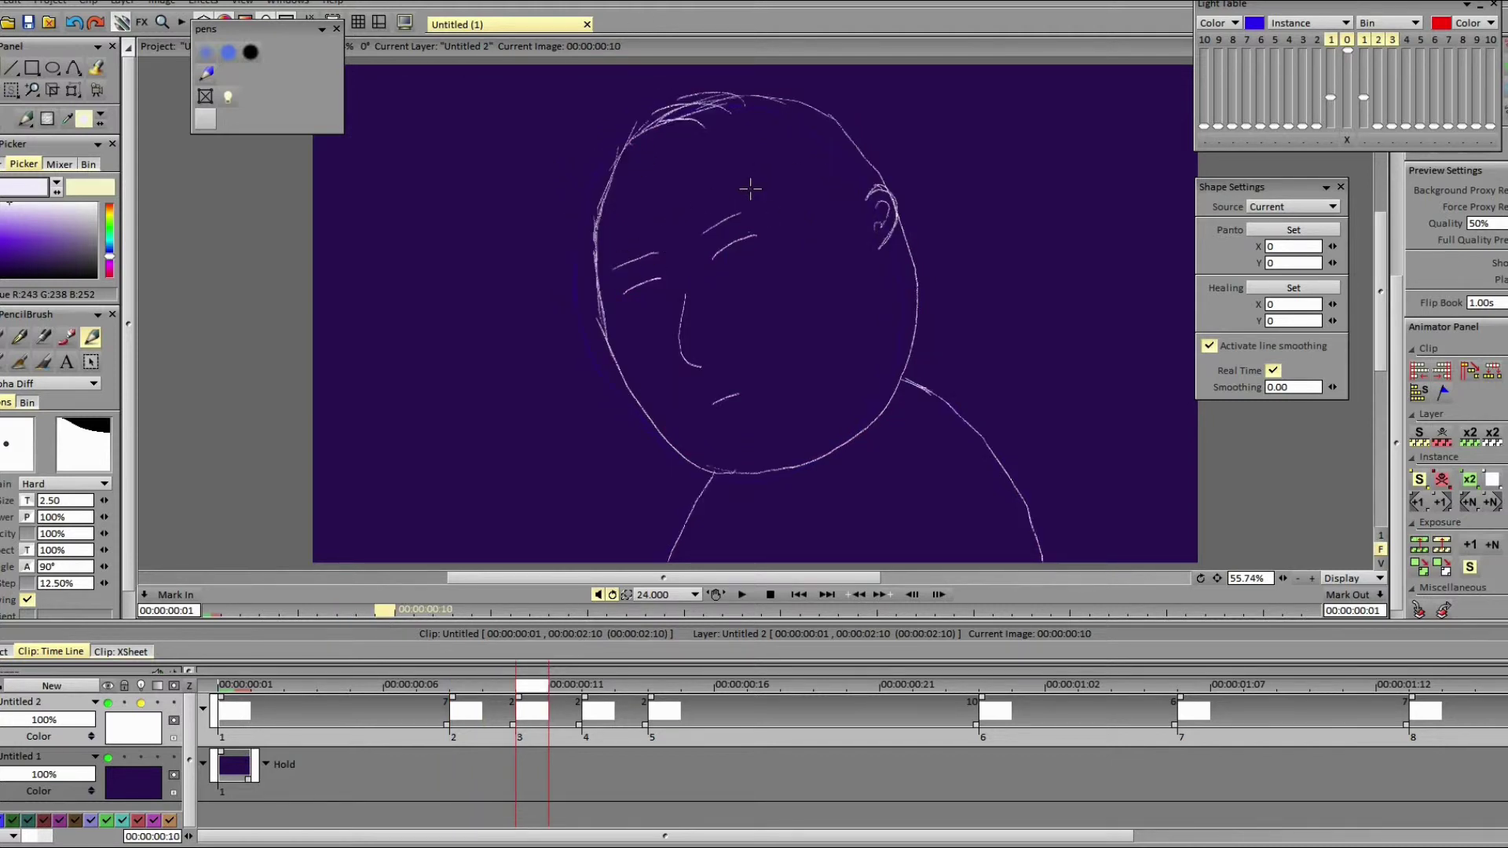
key(Left)
Step: Draw the eyes with a pupil, eyebrows, nose, mouth, ear curve and hair strokes
mouse_move(629, 282)
mouse_down()
mouse_move(596, 303)
mouse_move(740, 243)
mouse_up()
mouse_move(740, 242)
mouse_down()
mouse_move(693, 268)
mouse_move(726, 221)
mouse_up()
click(706, 262)
drag(589, 284, 635, 264)
mouse_move(684, 377)
mouse_down()
mouse_move(655, 348)
mouse_move(662, 287)
mouse_up()
drag(689, 420, 721, 407)
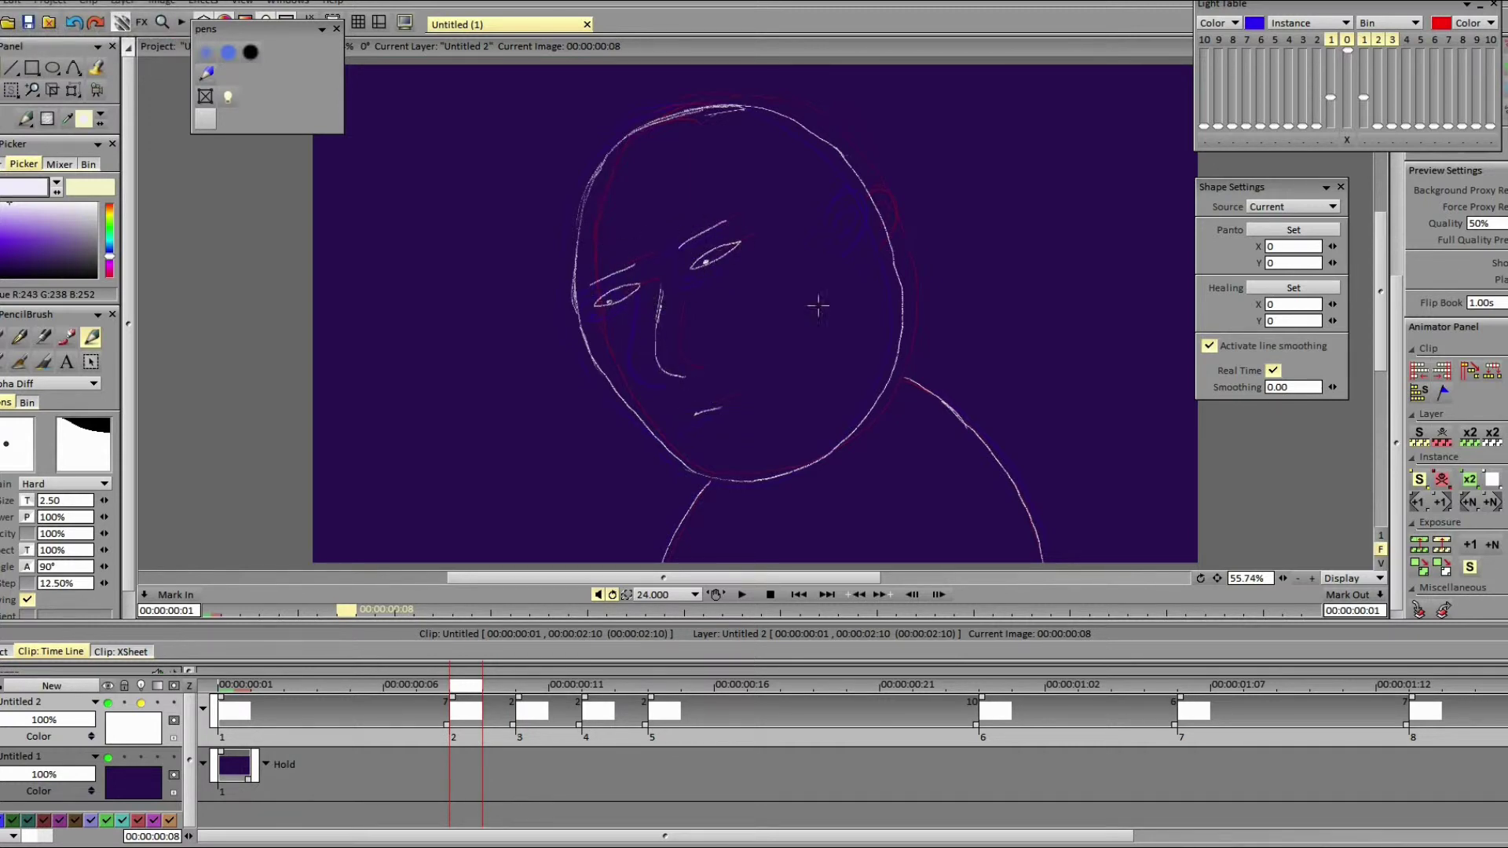
mouse_move(831, 202)
mouse_down()
mouse_move(863, 248)
mouse_move(849, 218)
mouse_up()
drag(612, 150, 684, 126)
Step: Insert a blank drawing at frame 12 and sketch the body line and full head outline
key(Right)
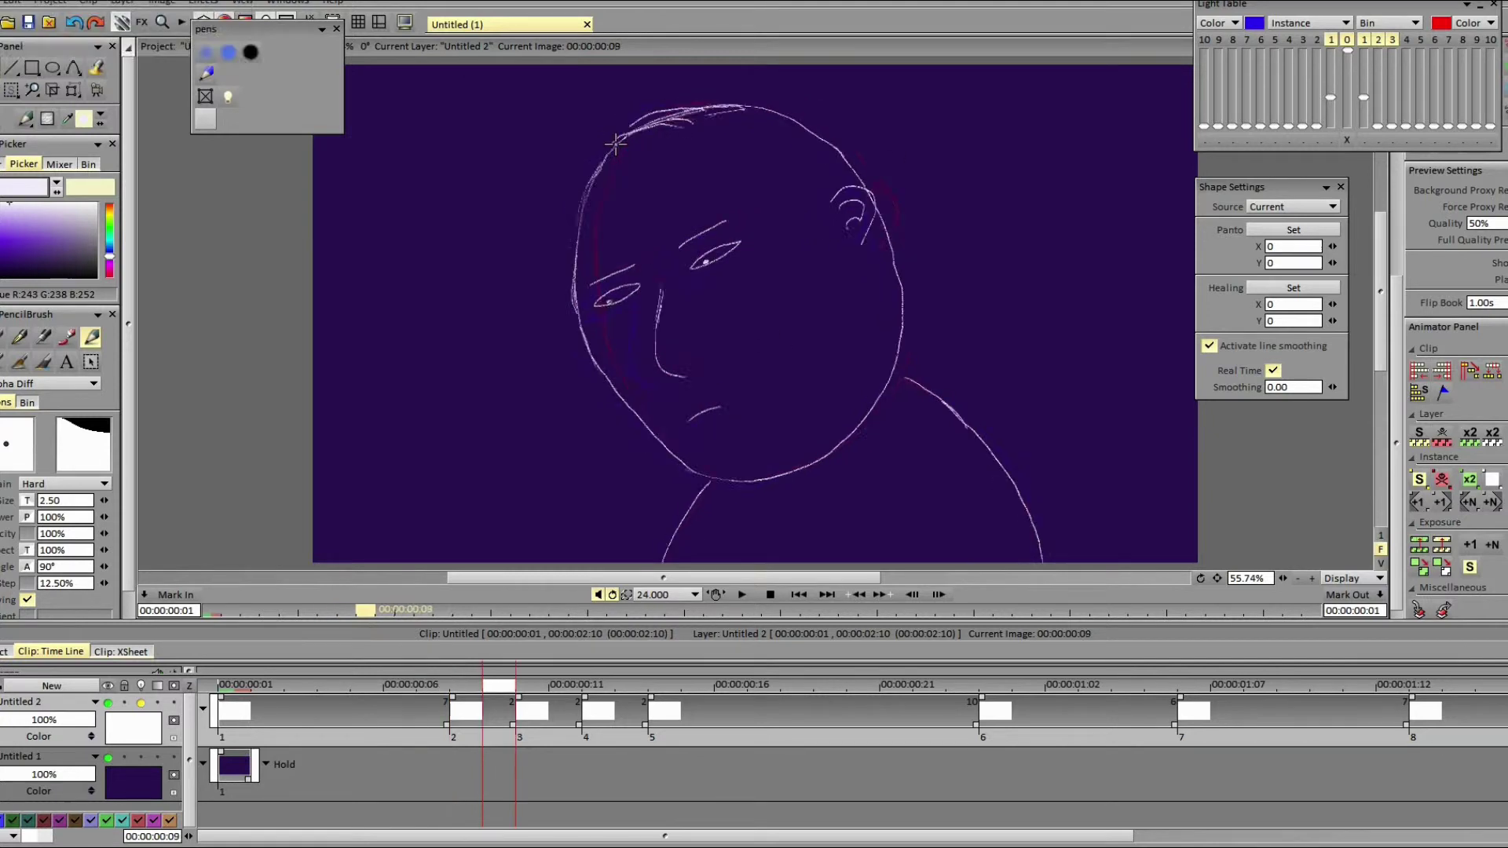
key(Right)
key(Right)
key(Right)
key(BackSpace)
drag(721, 460, 670, 562)
mouse_move(754, 466)
mouse_down()
mouse_move(860, 433)
mouse_move(918, 344)
mouse_move(915, 218)
mouse_move(842, 110)
mouse_up()
mouse_move(691, 442)
mouse_down()
mouse_move(624, 328)
mouse_move(634, 196)
mouse_move(624, 204)
mouse_move(681, 114)
mouse_up()
mouse_move(829, 100)
mouse_down()
mouse_move(738, 83)
mouse_move(702, 97)
mouse_up()
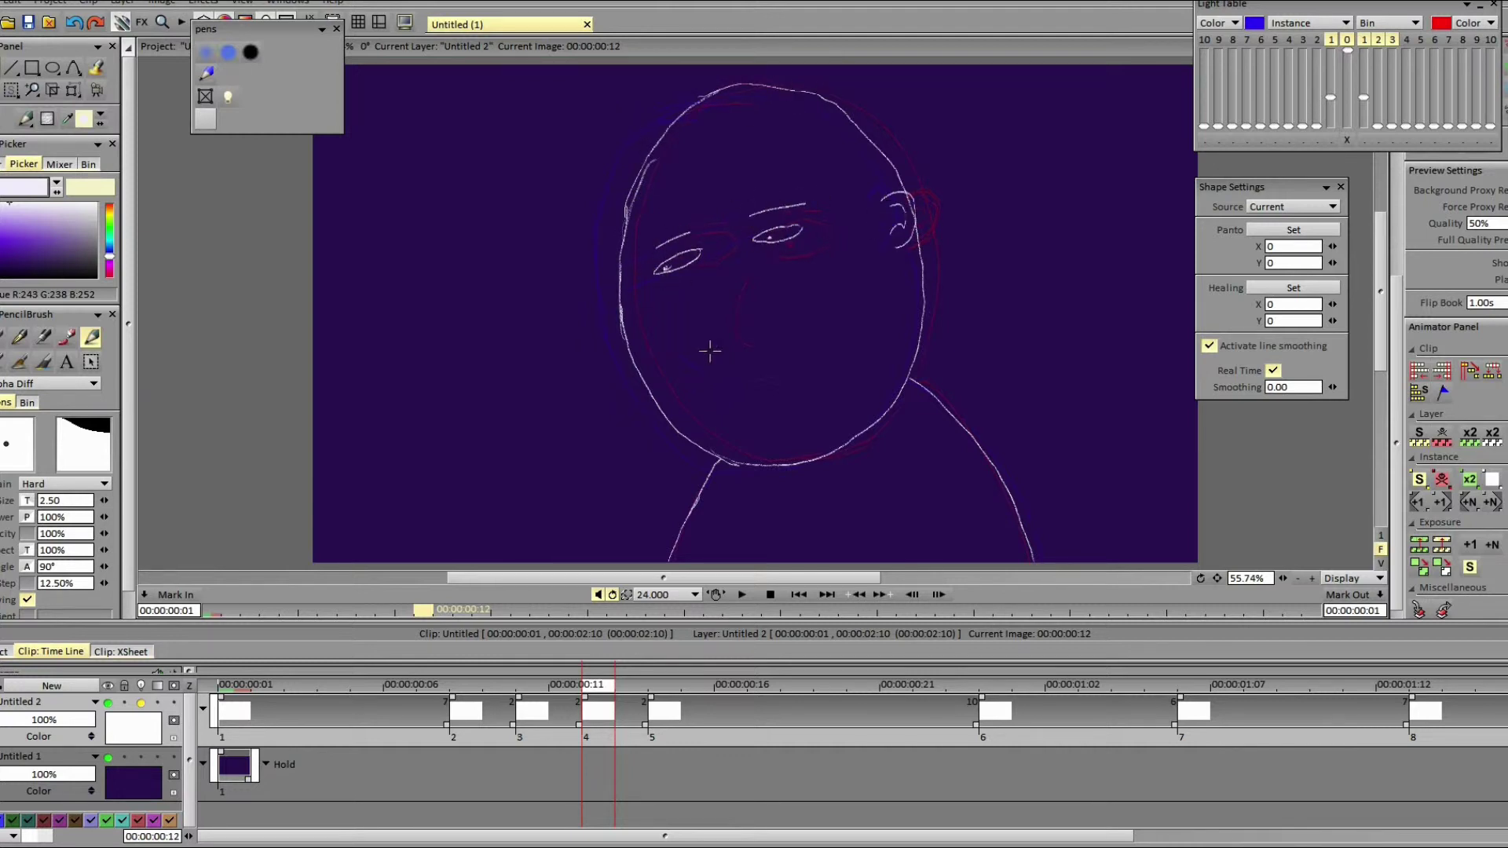
key(Left)
Step: Play the animation, then hold drawing 3 two frames longer using plus at frames 11 and 13
key(Right)
click(743, 596)
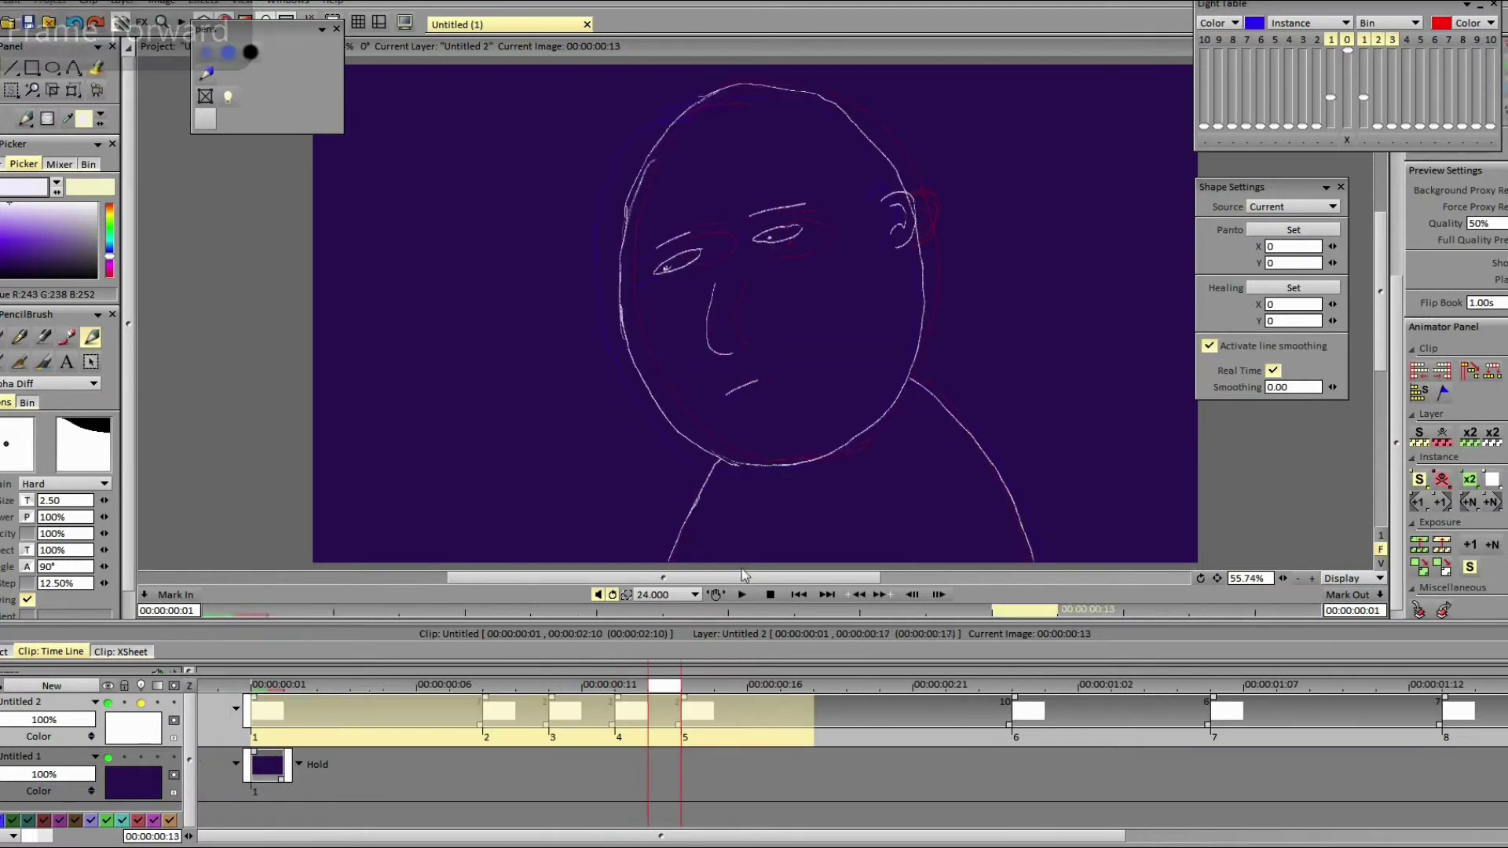
click(743, 596)
click(611, 686)
key(plus)
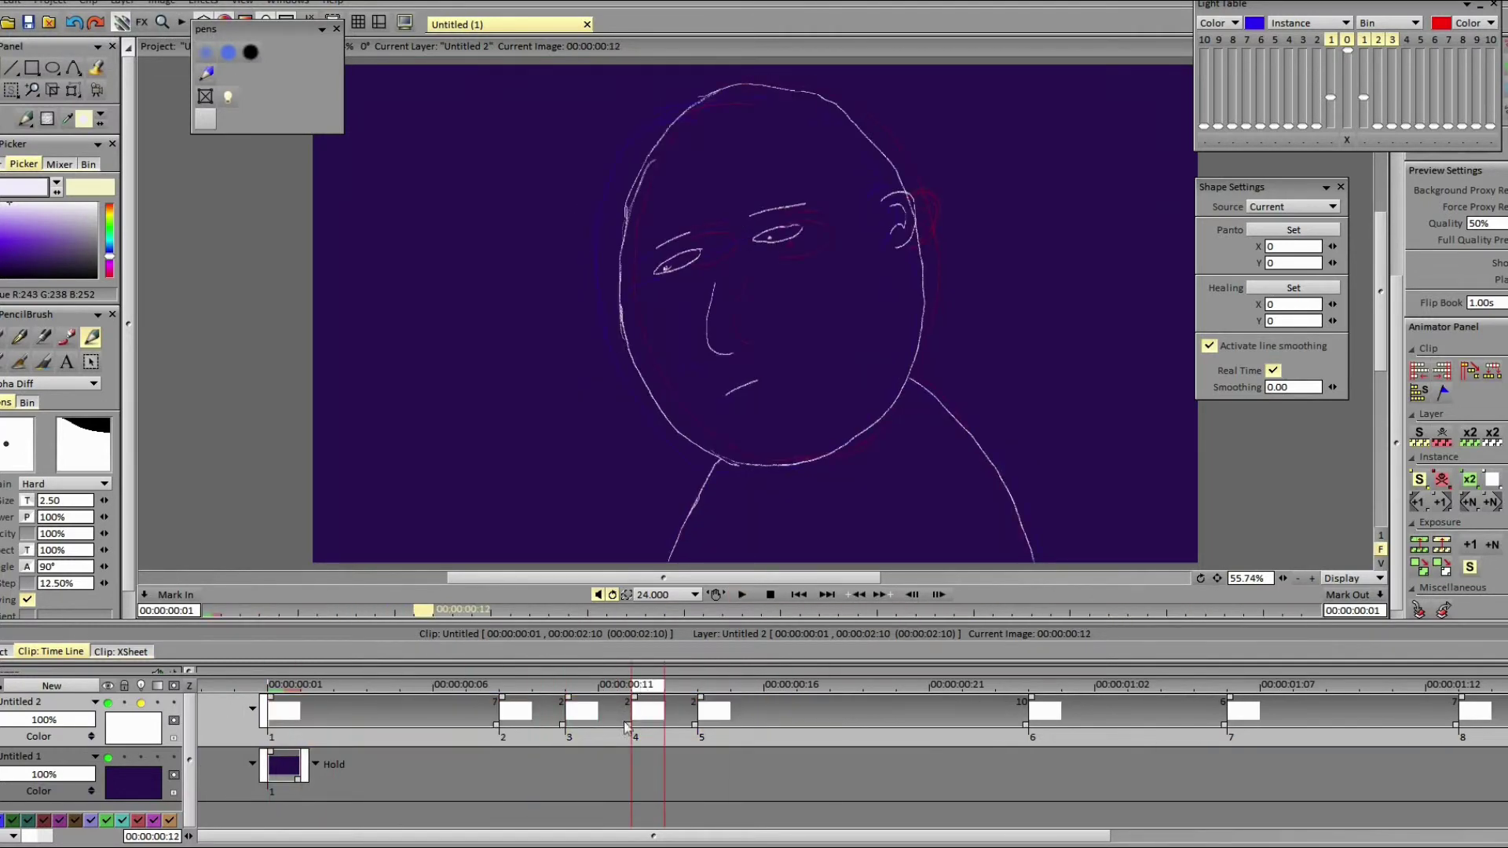
click(671, 688)
key(plus)
Step: Replay frames 2 to 17 and shorten drawing 3 by one frame
drag(825, 741, 316, 740)
click(743, 596)
click(744, 597)
drag(695, 725, 664, 725)
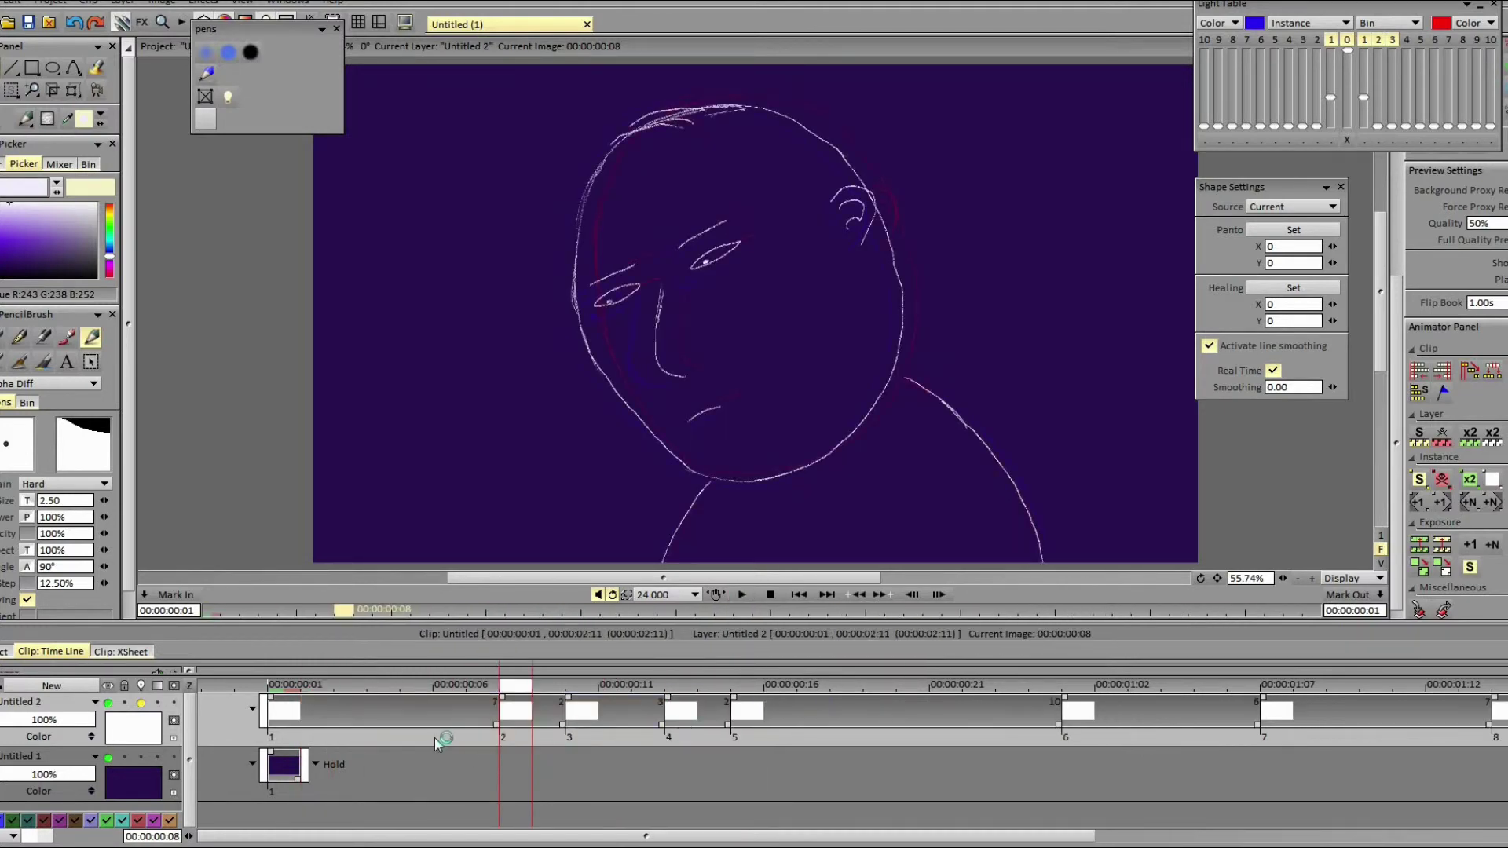
Step: Replay from frame 6, then move to frame 00:00:00:23
click(441, 737)
click(738, 597)
click(740, 598)
drag(947, 687, 1002, 693)
click(1003, 693)
Step: Insert a blank drawing at frame 23 and sketch neck, shoulder, face outline, hair and second eye
key(BackSpace)
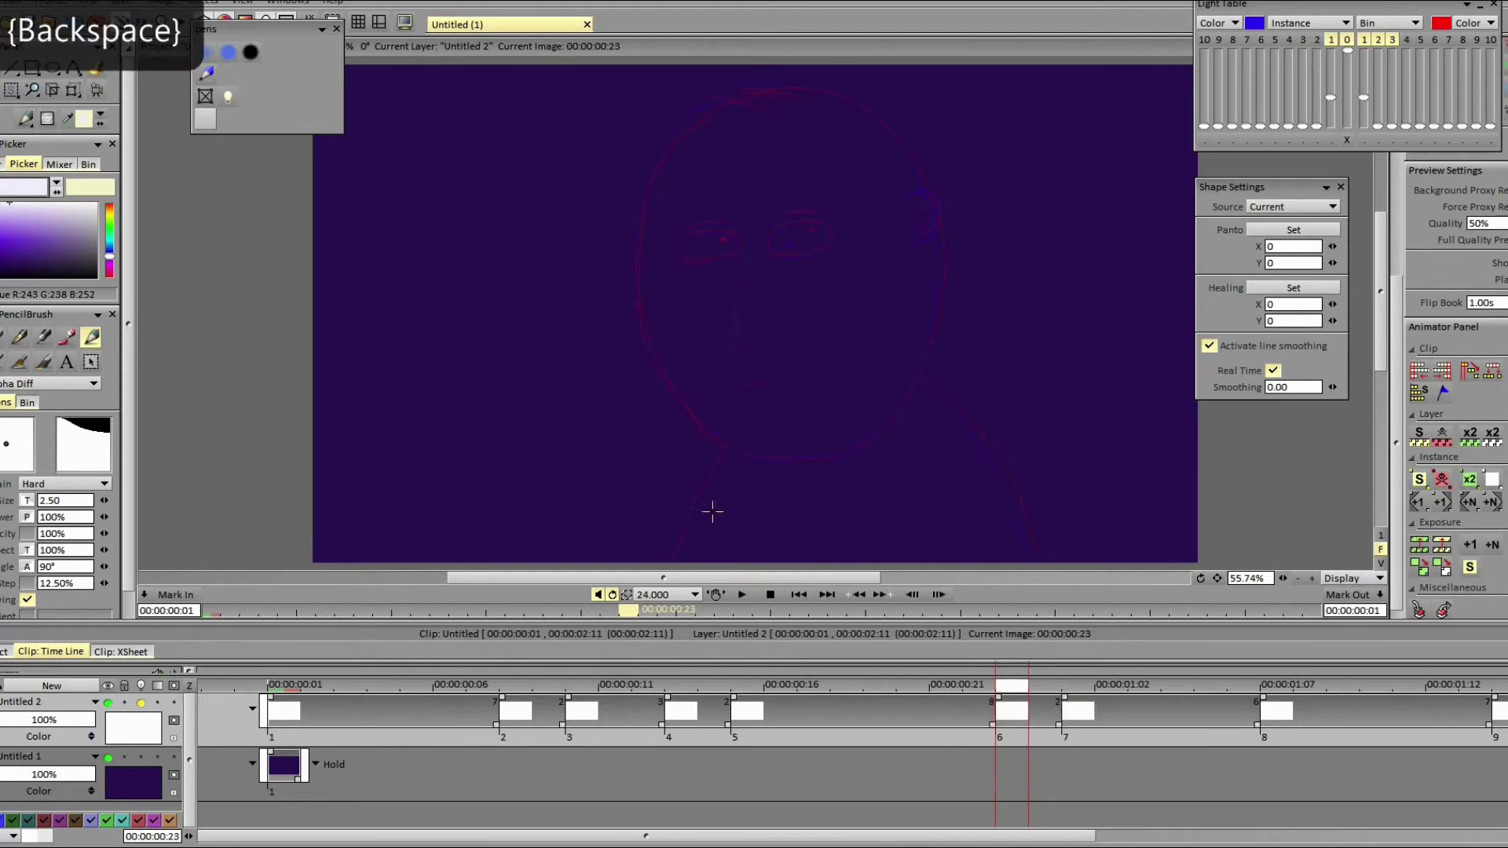
drag(716, 465, 674, 562)
drag(973, 432, 923, 378)
mouse_move(728, 450)
mouse_down()
mouse_move(838, 449)
mouse_move(909, 392)
mouse_move(942, 236)
mouse_up()
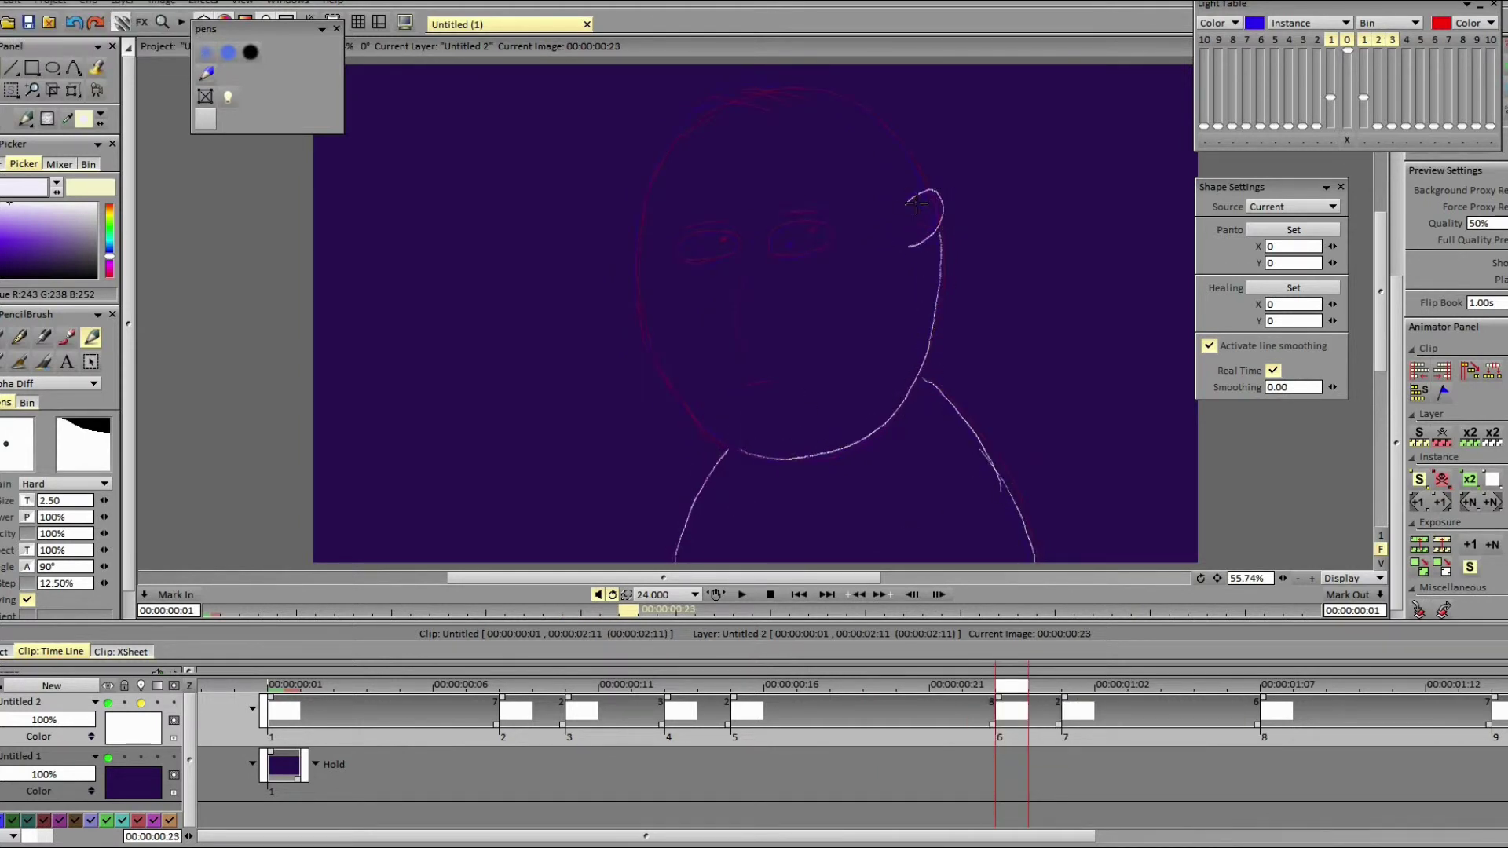
drag(688, 437, 636, 308)
mouse_move(660, 163)
mouse_down()
mouse_move(759, 93)
mouse_move(864, 126)
mouse_up()
drag(760, 113, 733, 114)
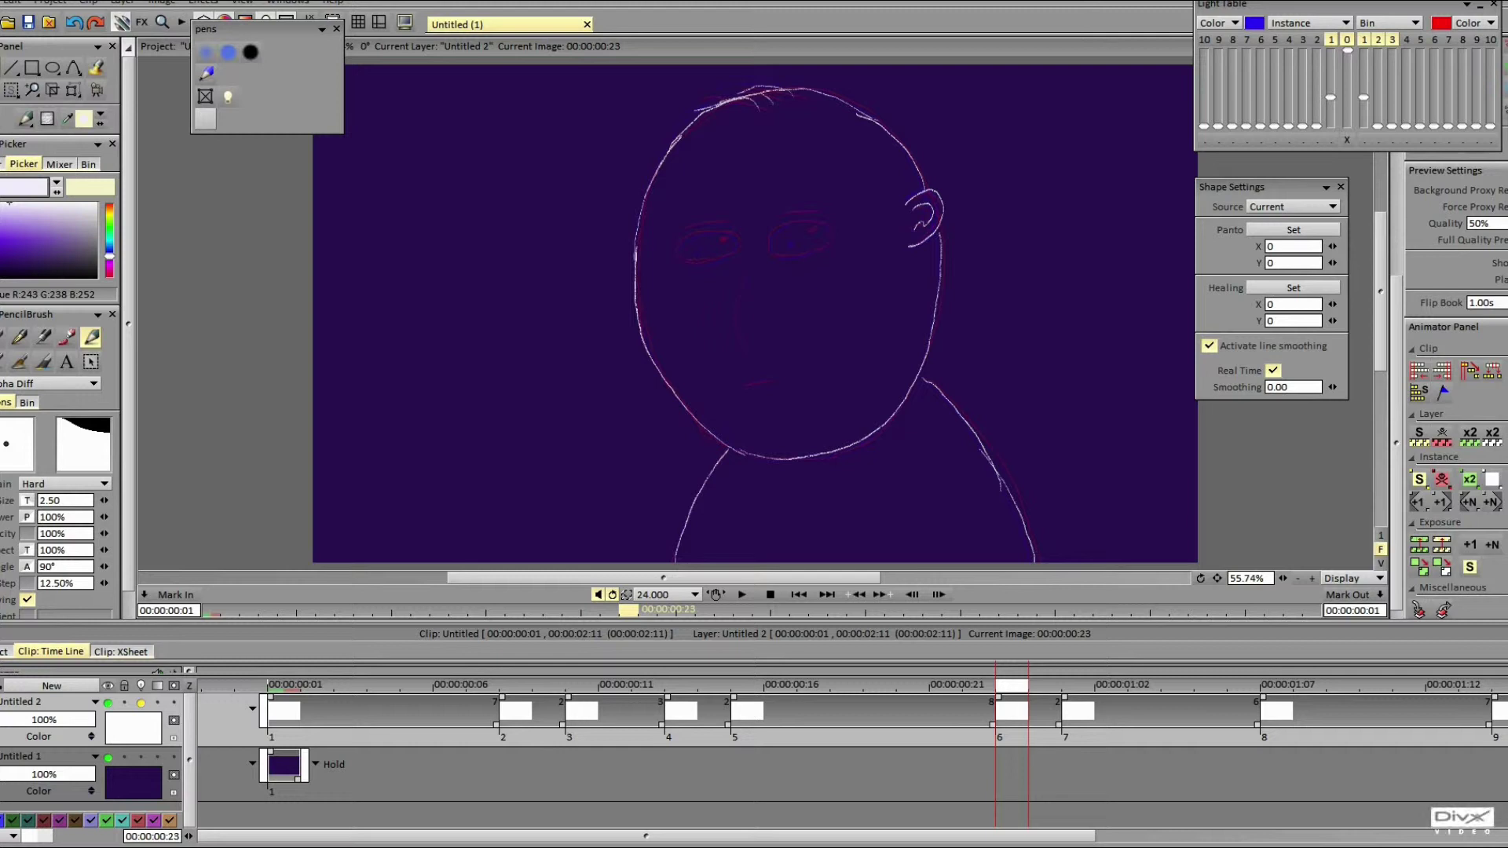
drag(749, 102, 796, 94)
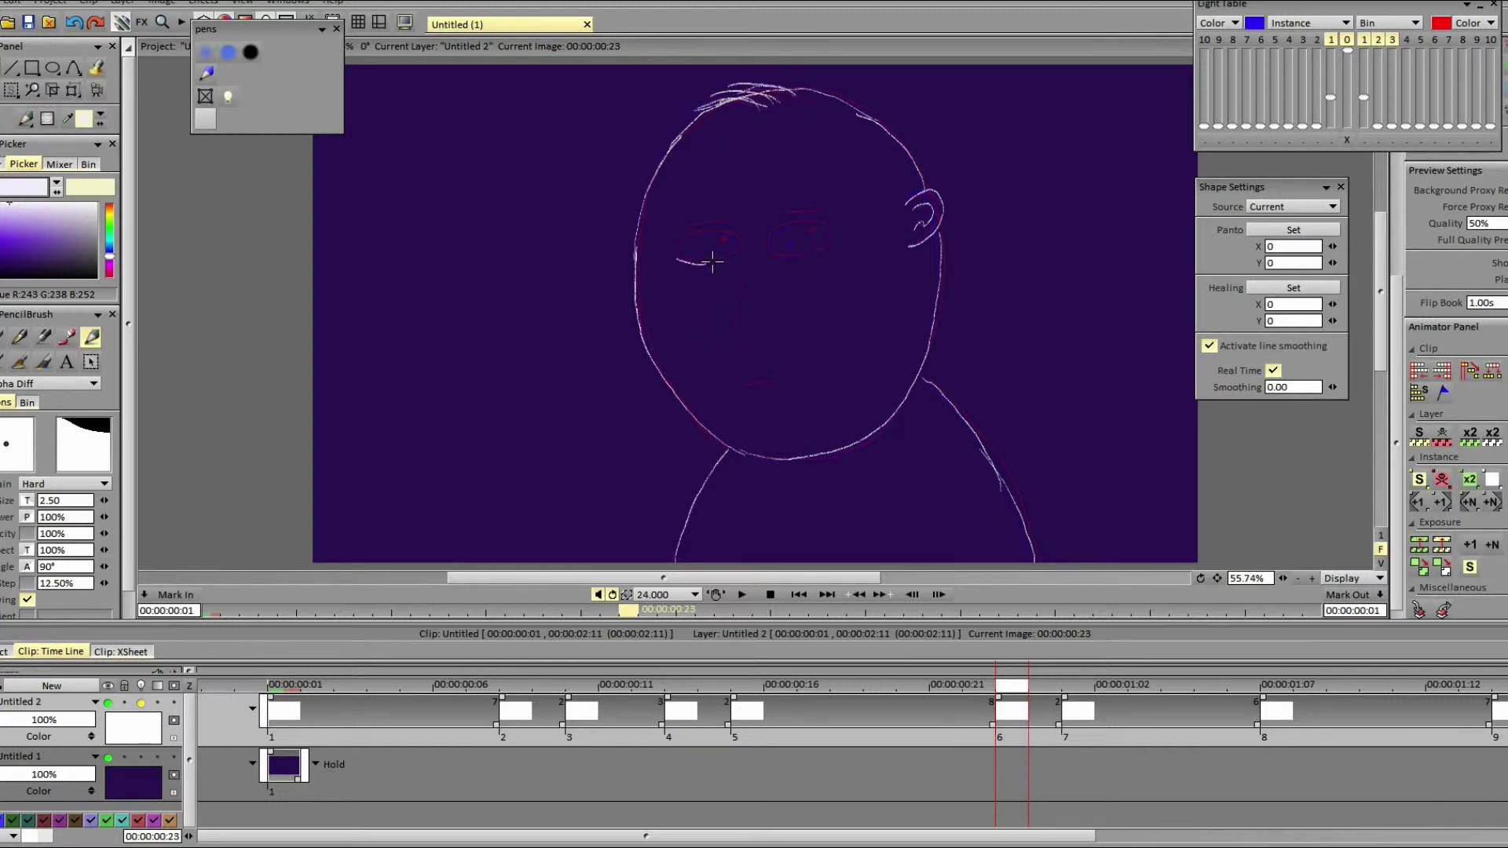
drag(793, 240, 795, 223)
Step: Insert a blank drawing at 00:00:01:00 and draw the left neck line
key(Right)
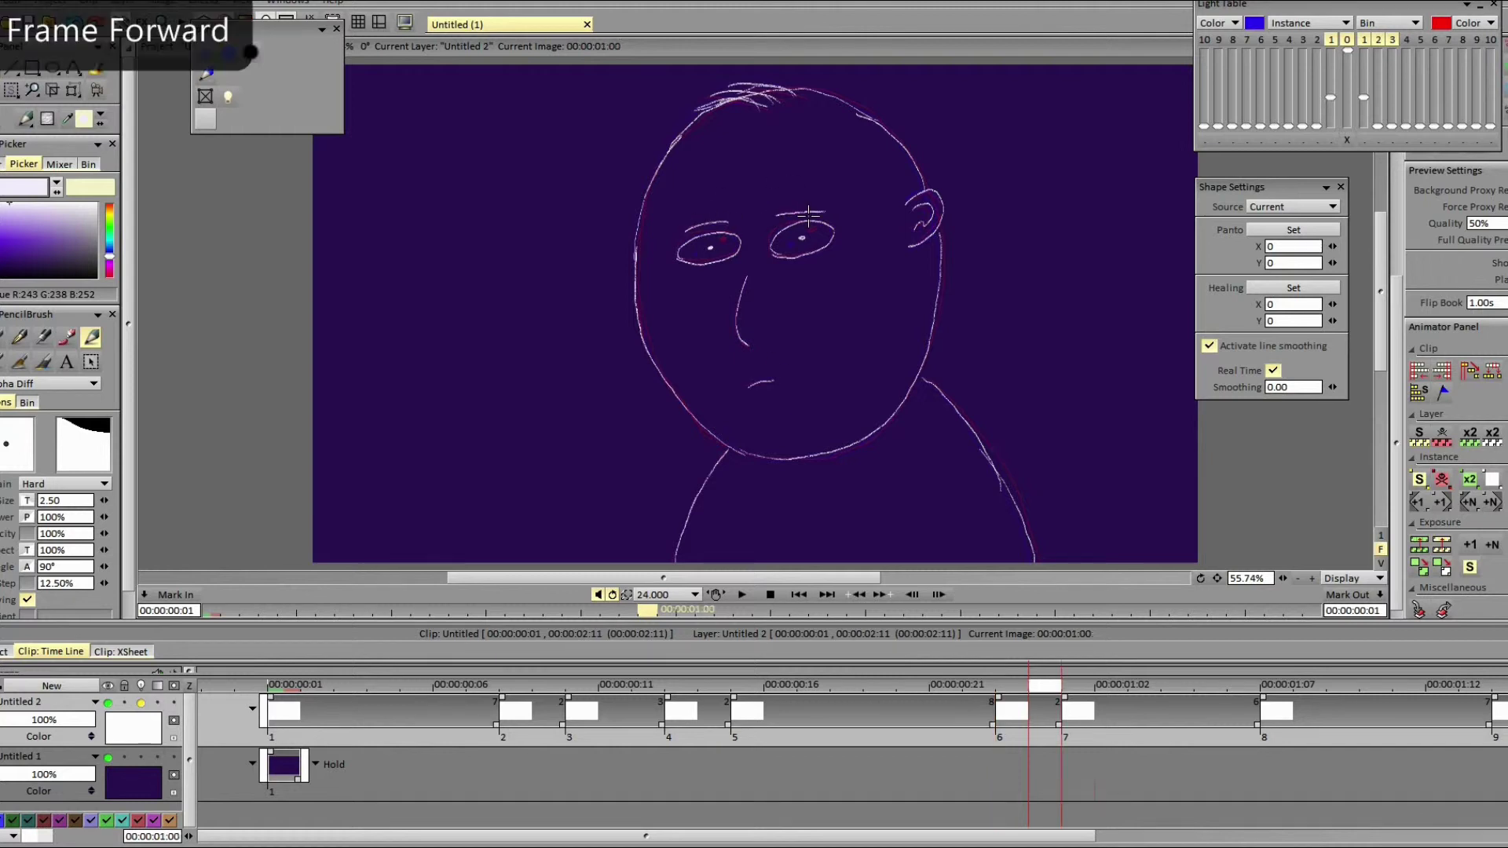
key(Left)
key(Left)
key(Left)
key(Right)
key(Right)
key(BackSpace)
key(BackSpace)
drag(727, 451, 672, 563)
mouse_move(1037, 562)
mouse_down()
mouse_move(1013, 495)
mouse_move(934, 383)
mouse_move(988, 441)
mouse_move(915, 358)
mouse_up()
key(ctrl+z)
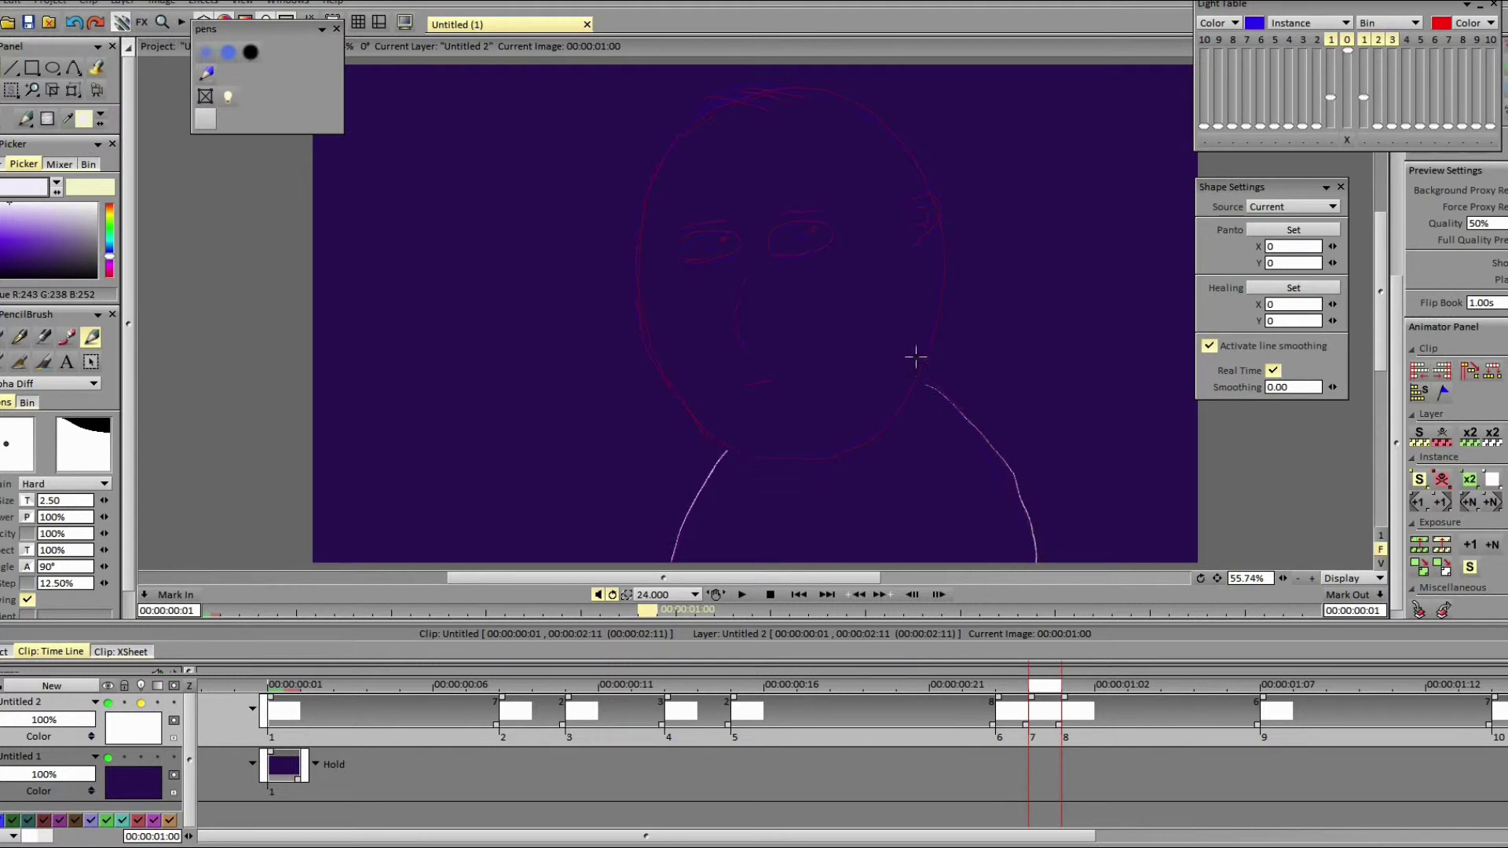
Step: Outline the chin, cheek, face side, ear and crown with a hair stroke, then insert another blank drawing
mouse_move(820, 461)
mouse_down()
mouse_move(908, 395)
mouse_move(942, 265)
mouse_up()
mouse_move(668, 387)
mouse_down()
mouse_move(645, 264)
mouse_move(641, 279)
mouse_move(689, 126)
mouse_up()
drag(903, 202, 905, 247)
drag(927, 188, 809, 93)
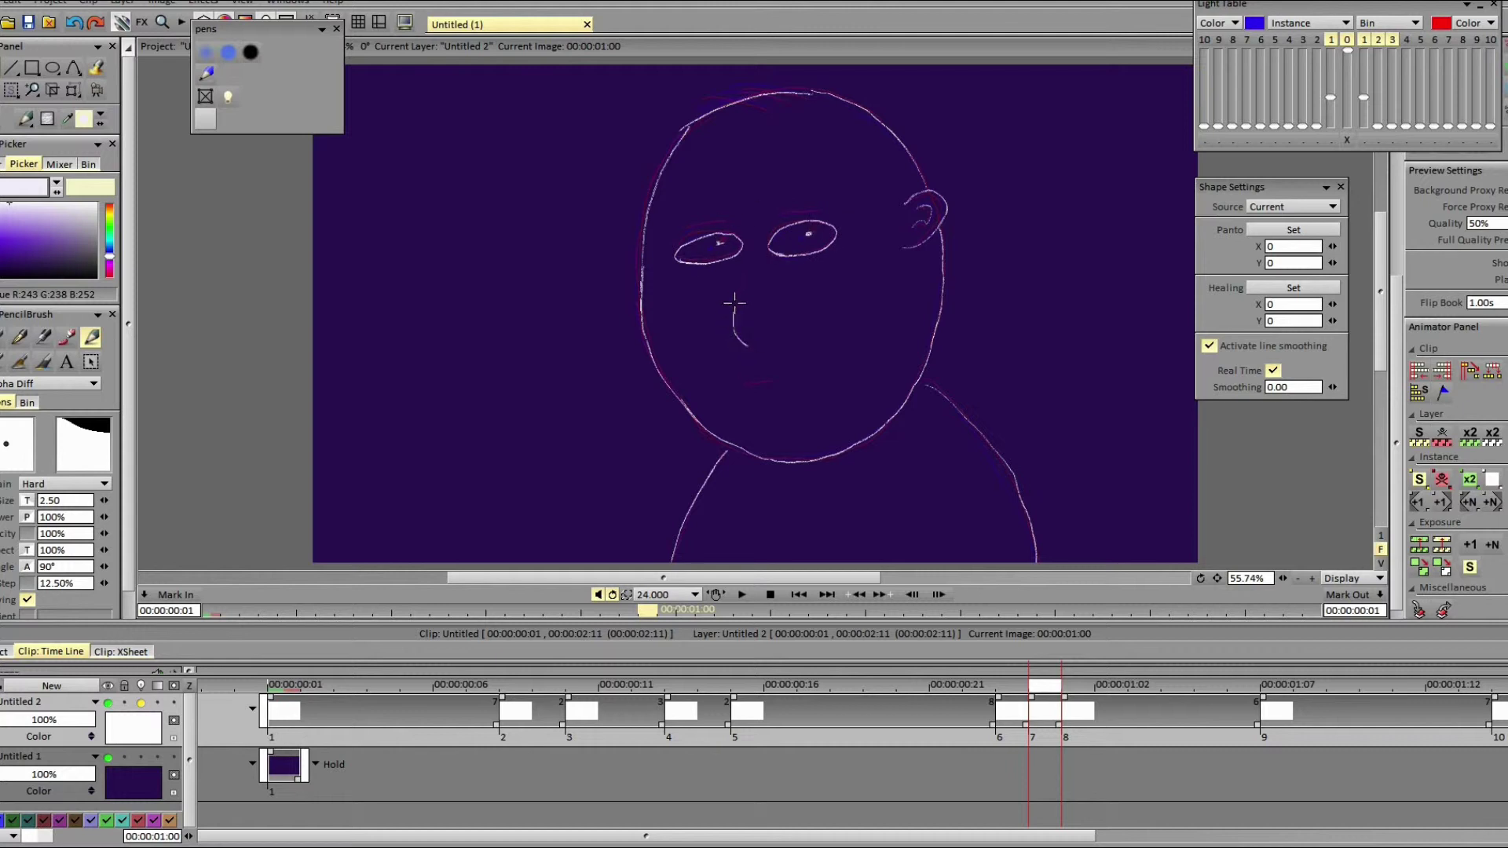
drag(703, 104, 776, 95)
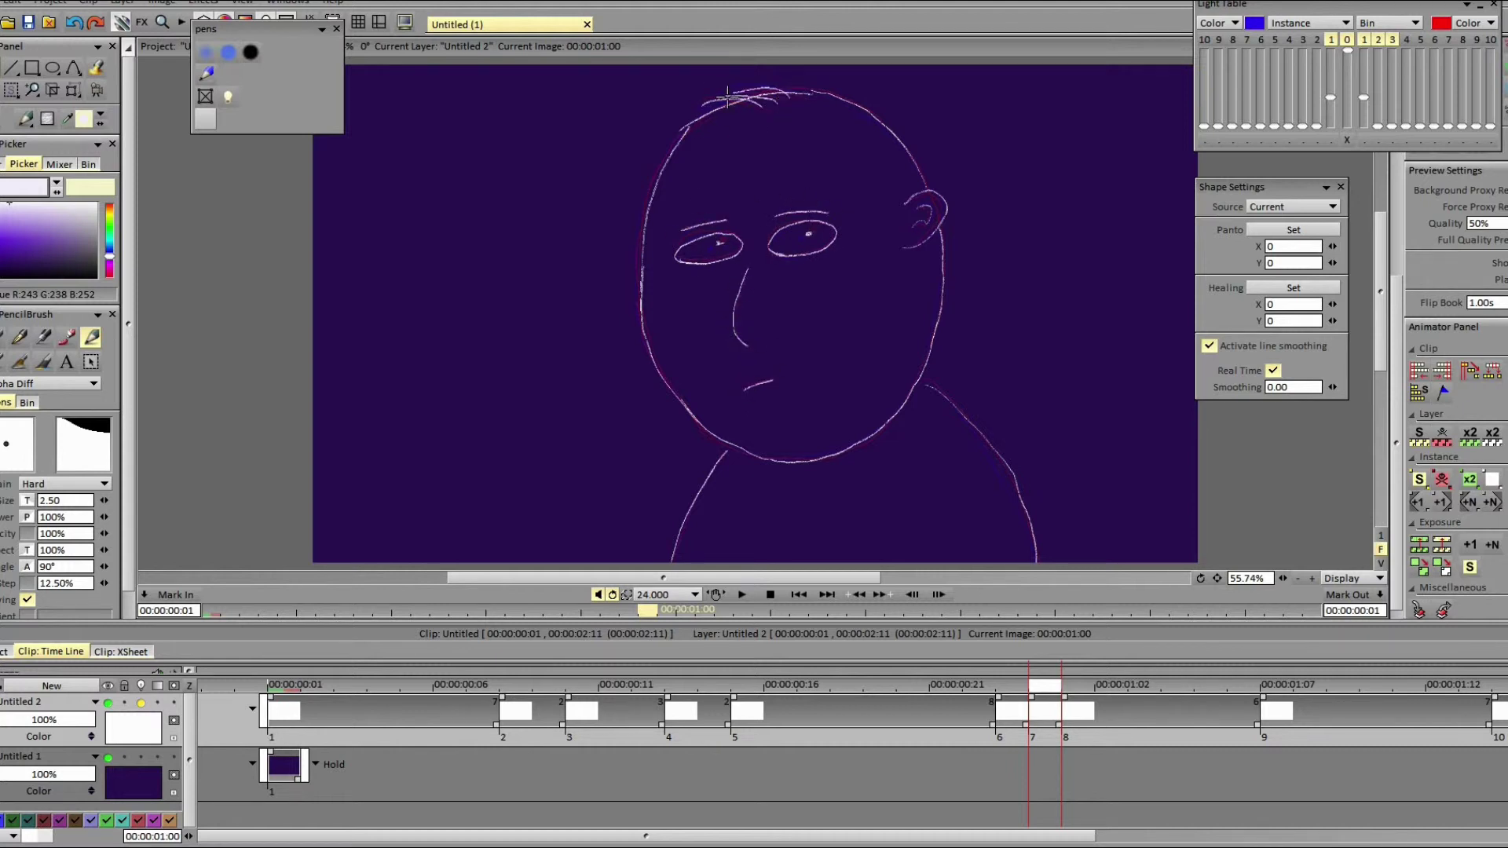
key(Right)
key(Right)
key(Right)
key(Right)
key(Right)
key(BackSpace)
Step: Draw the neck, right shoulder, jaw, head top with hair, both eyes and the mouth on the blank frame
drag(729, 452, 677, 561)
mouse_move(1030, 565)
mouse_down()
mouse_move(1025, 521)
mouse_move(940, 387)
mouse_up()
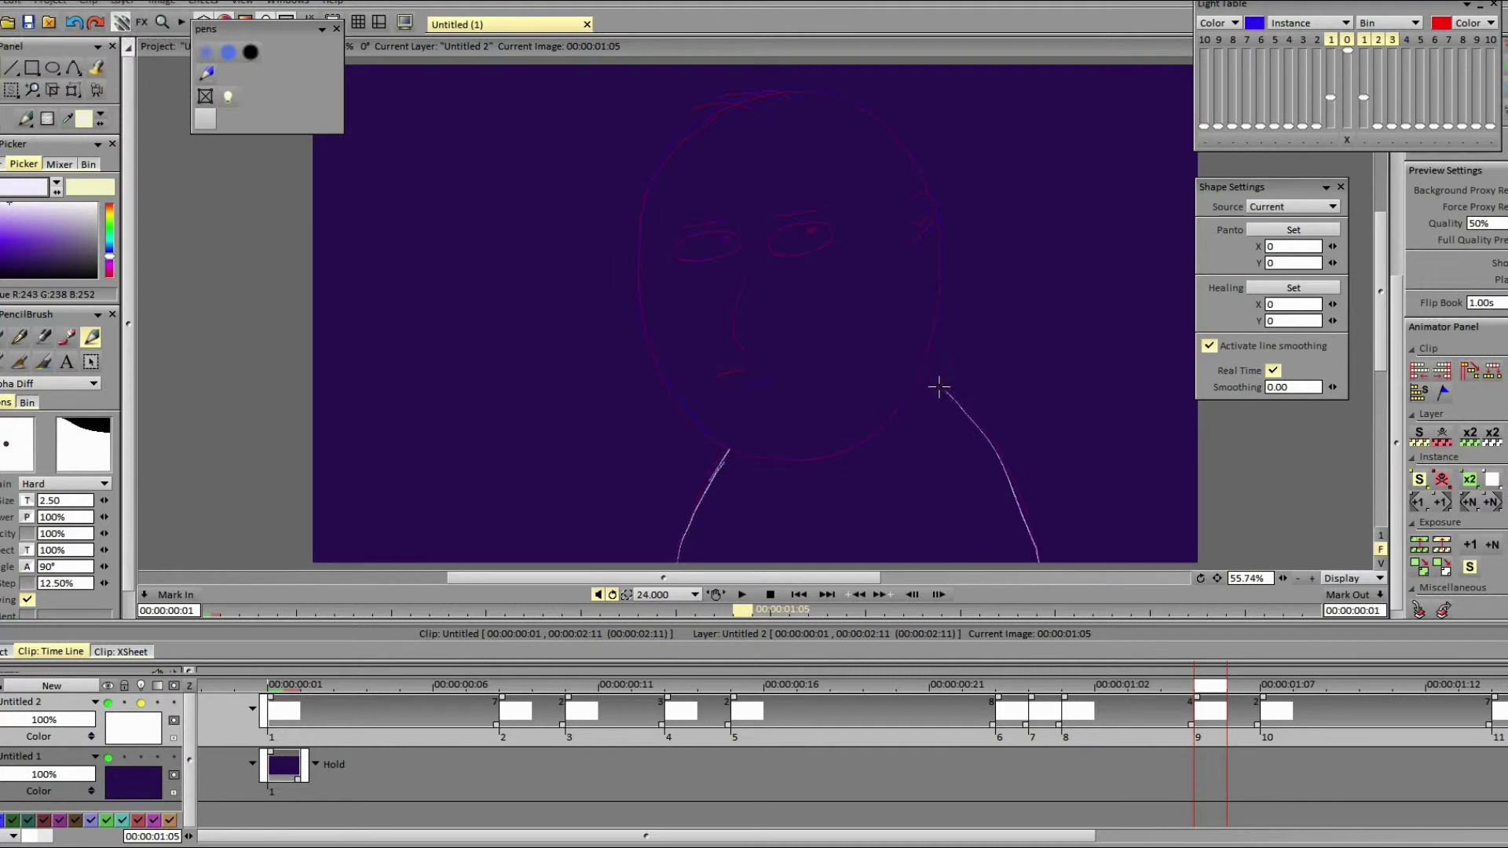
mouse_move(738, 454)
mouse_down()
mouse_move(868, 440)
mouse_move(938, 319)
mouse_up()
drag(724, 442, 644, 240)
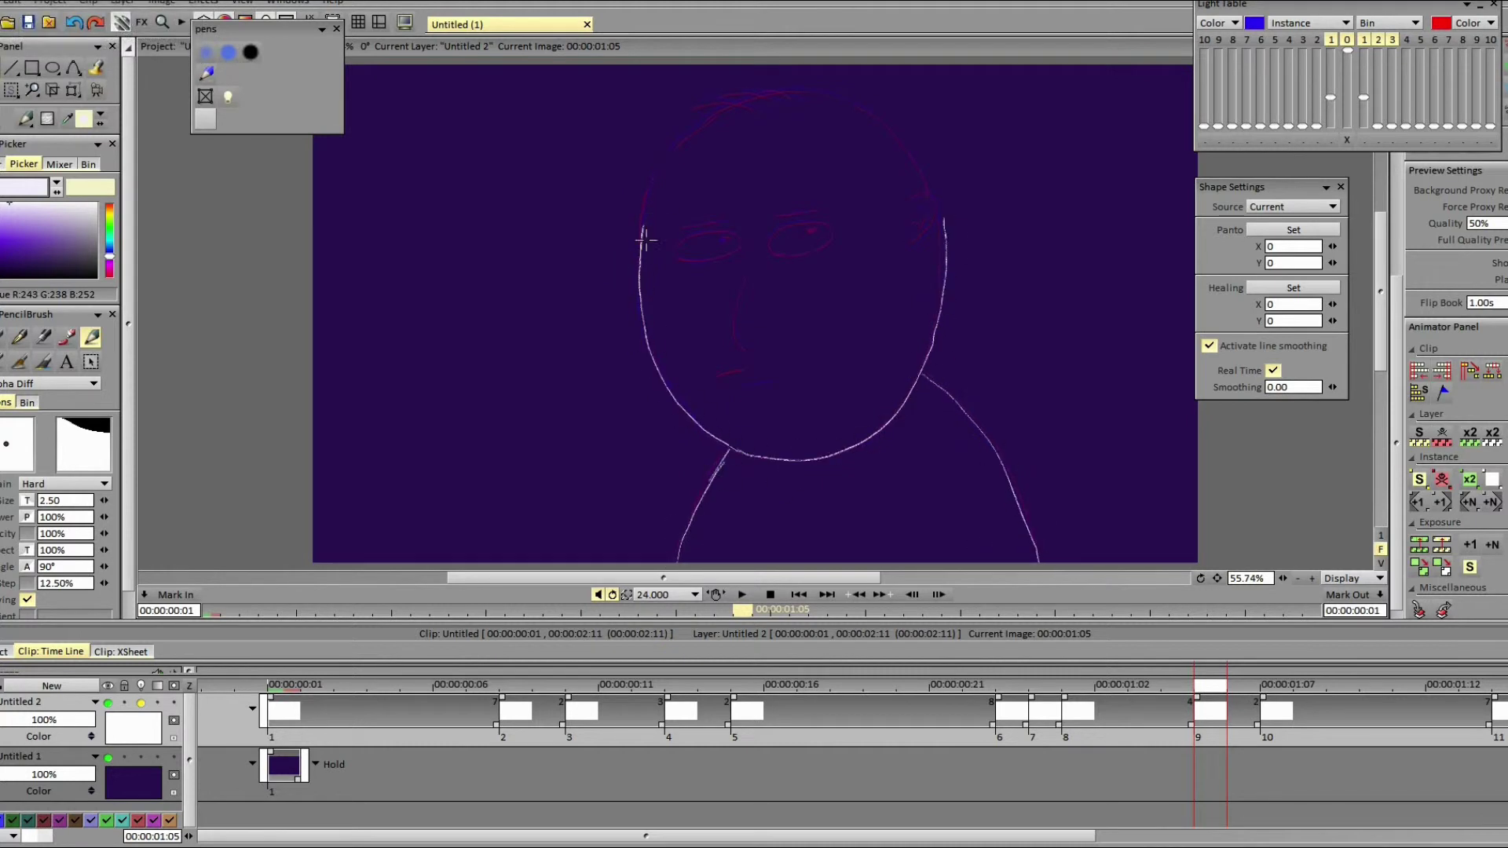
mouse_move(932, 194)
mouse_down()
mouse_move(795, 87)
mouse_move(761, 115)
mouse_move(801, 92)
mouse_up()
drag(718, 258, 677, 250)
drag(771, 244, 766, 238)
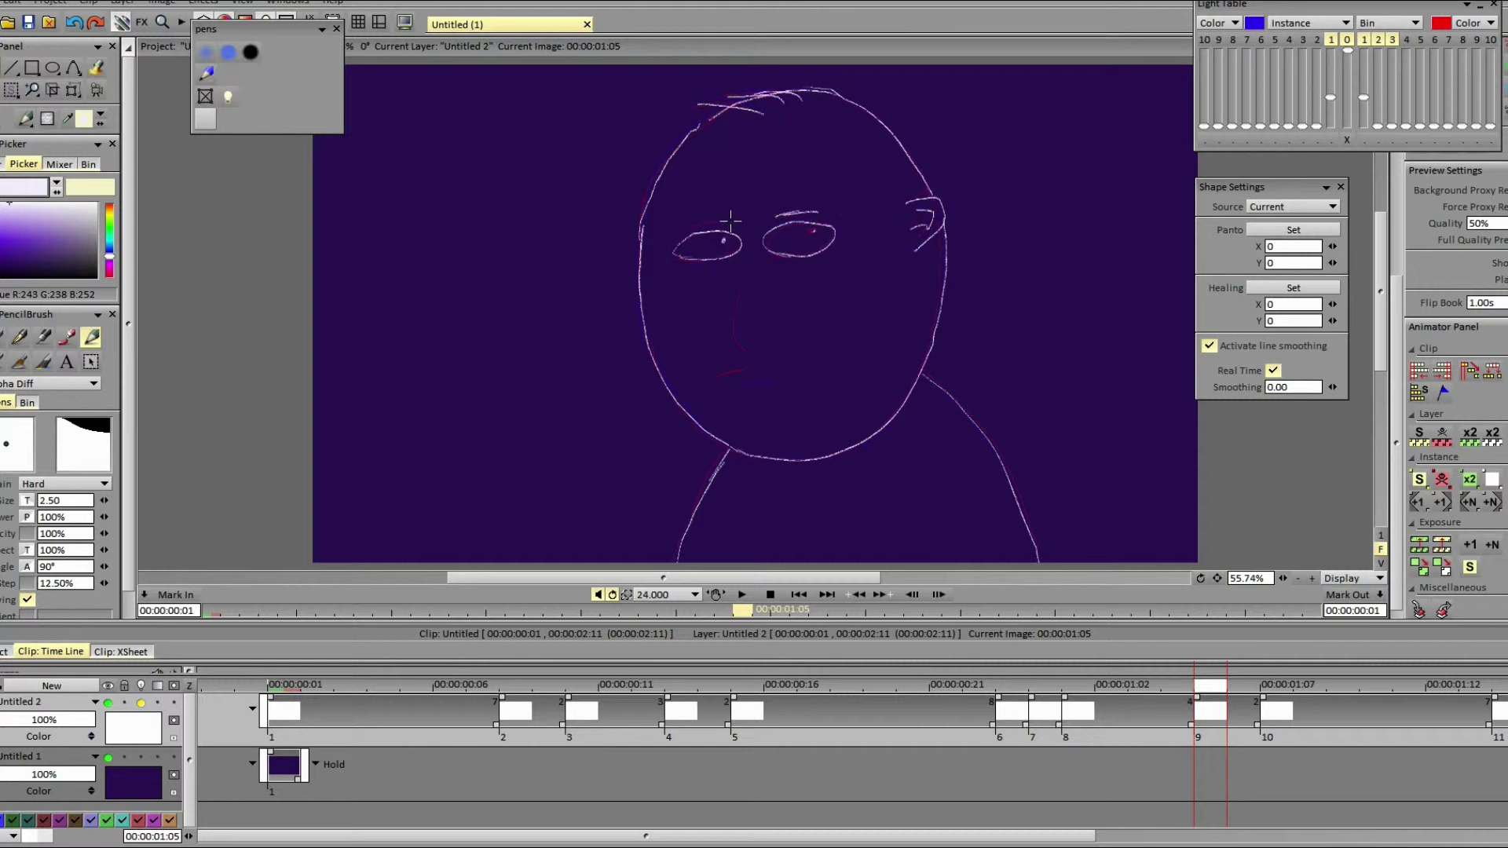
drag(735, 378, 752, 367)
Step: Flip between frames to check the motion, then start a new empty drawing
key(Left)
key(Right)
key(Right)
key(Right)
key(Right)
key(Right)
key(Right)
key(Right)
key(Right)
key(Right)
key(Right)
key(Right)
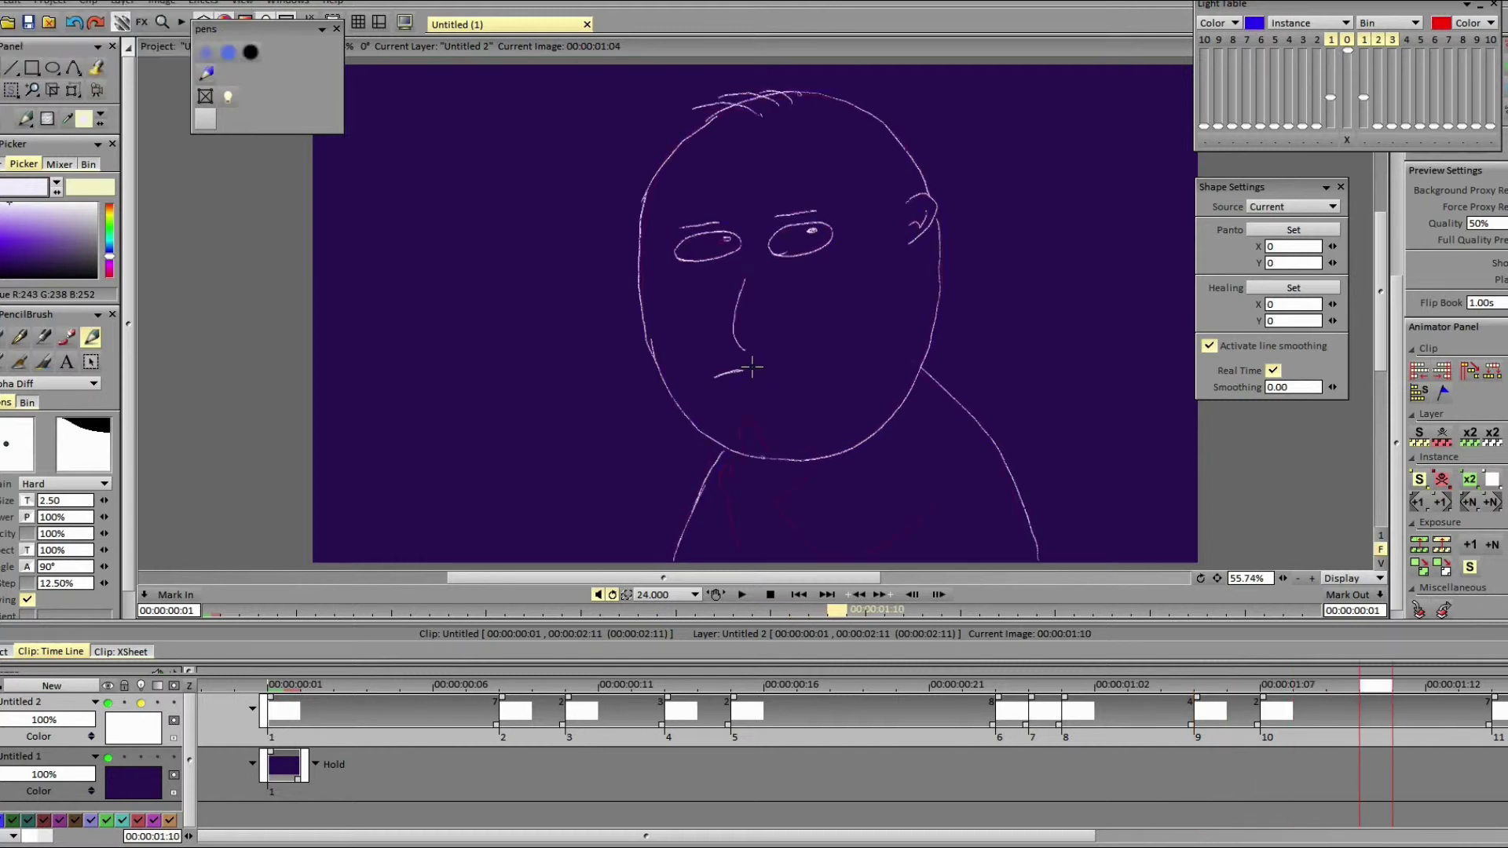
key(Left)
key(Left)
key(Left)
key(Left)
key(Left)
key(Right)
key(Left)
key(BackSpace)
Step: Draw the neck, jaw and right shoulder, redrawing the shoulder line down to the frame bottom
drag(719, 454, 672, 563)
mouse_move(1037, 560)
mouse_down()
mouse_move(994, 453)
mouse_move(920, 375)
mouse_up()
mouse_move(720, 445)
mouse_down()
mouse_move(754, 459)
mouse_move(873, 432)
mouse_move(934, 324)
mouse_move(931, 221)
mouse_up()
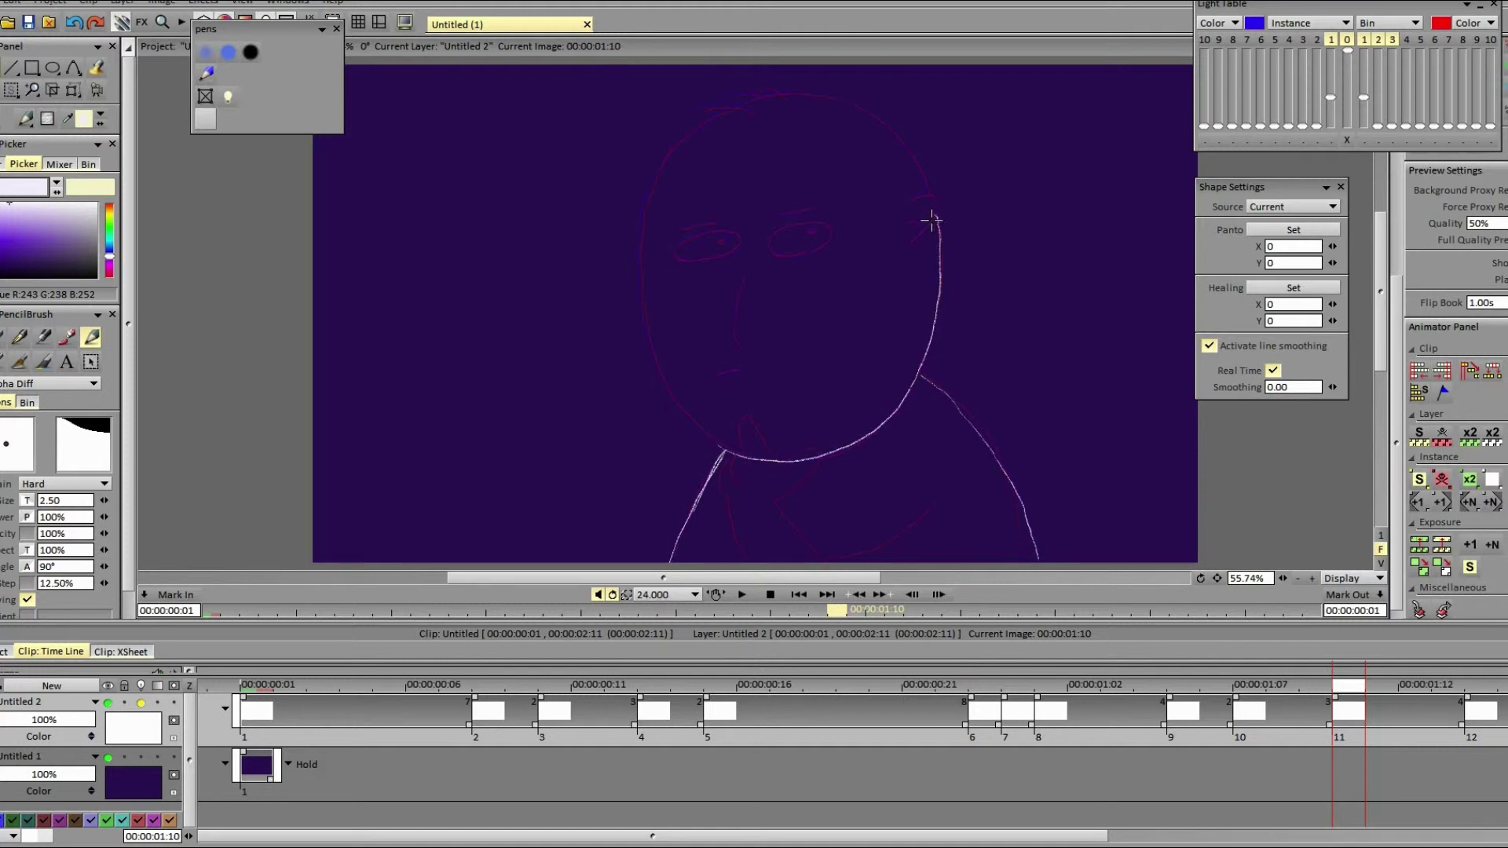
key(e)
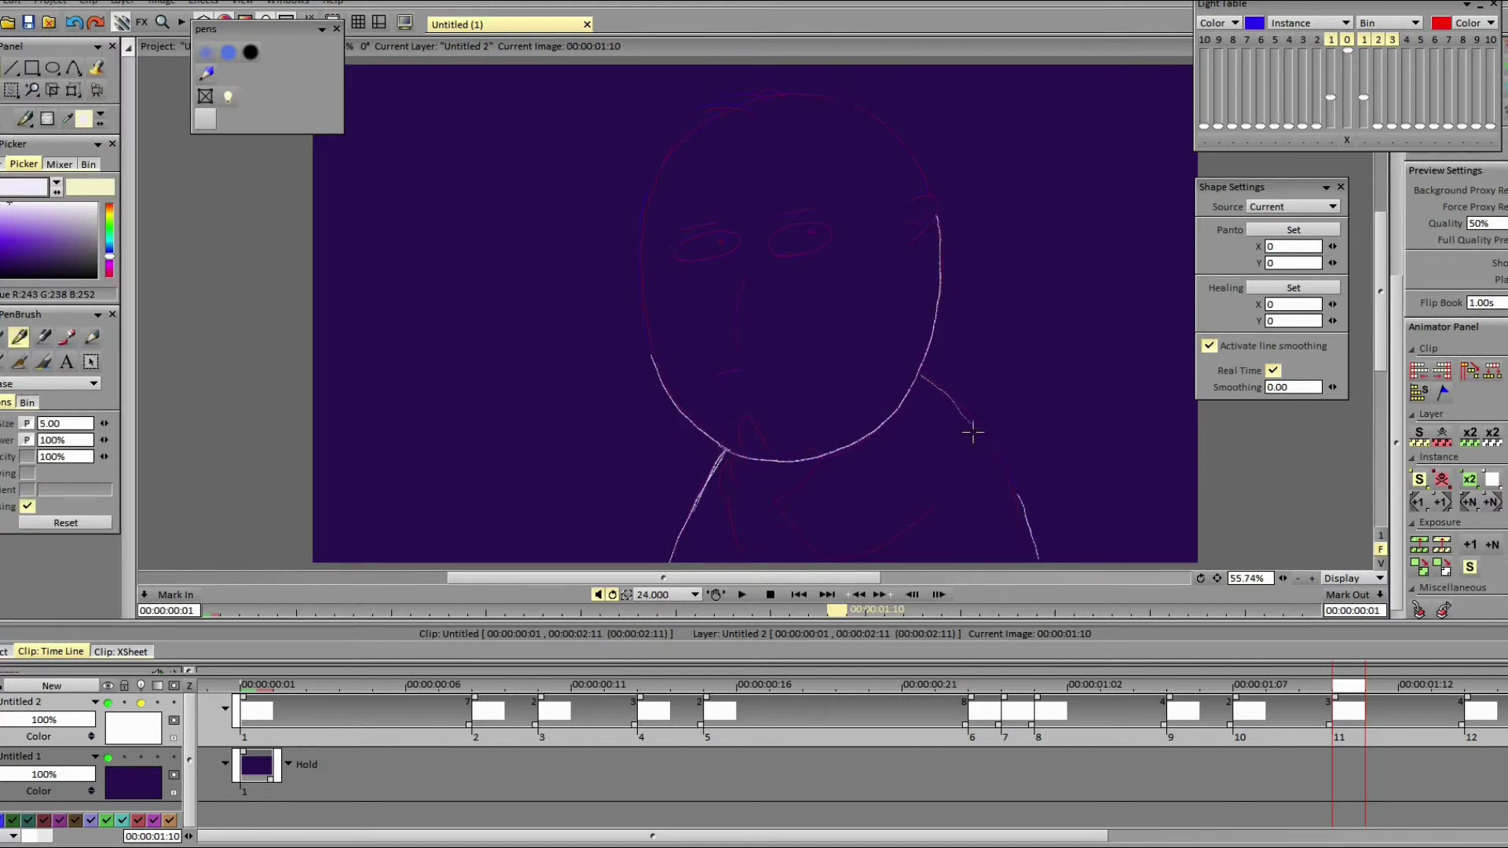
key(b)
drag(1018, 495, 1062, 563)
drag(1014, 445, 1103, 562)
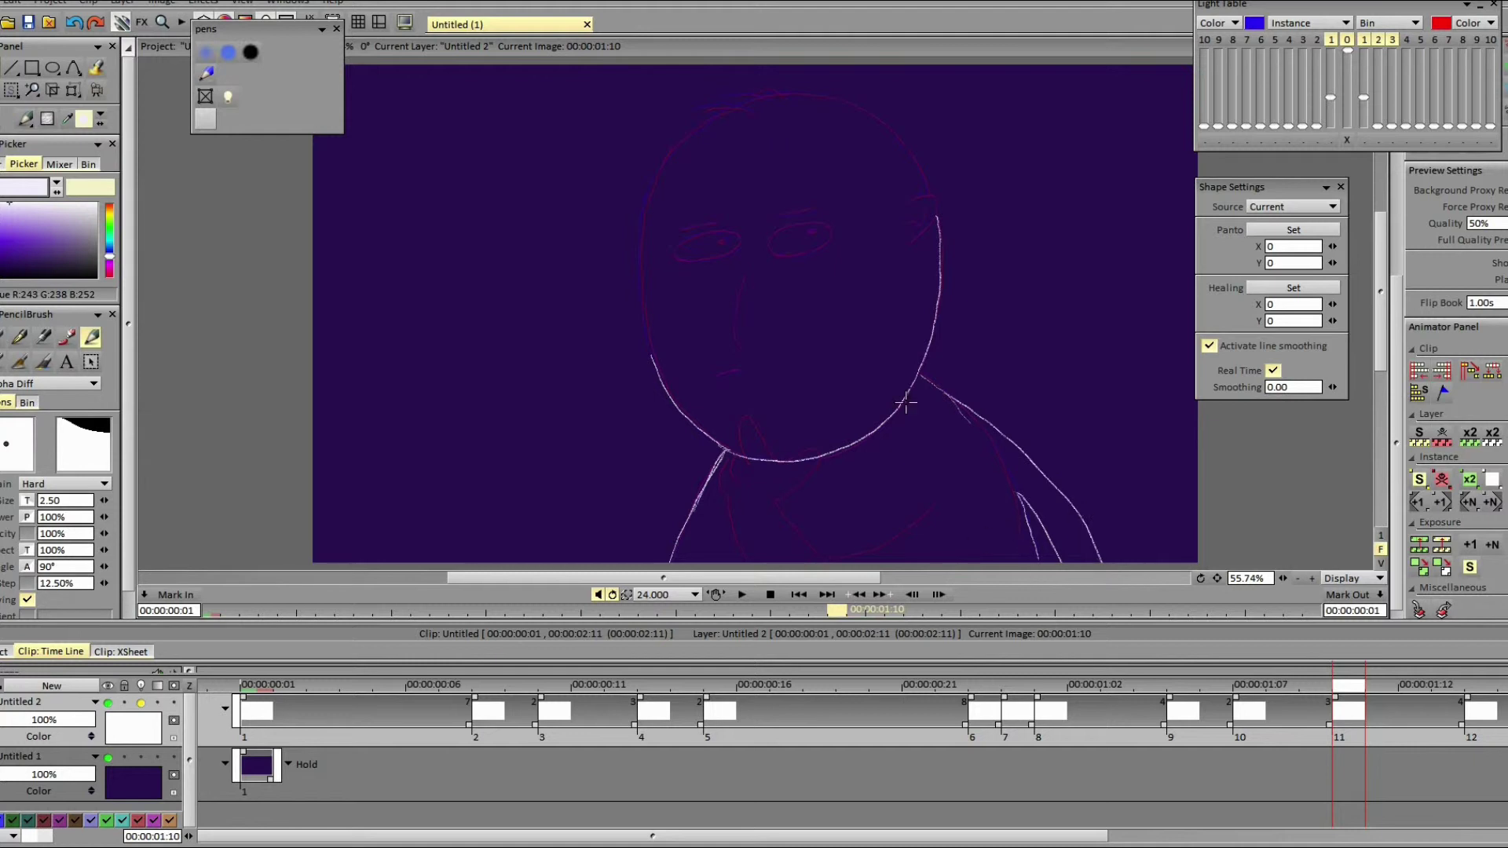
key(b)
key(b)
drag(1063, 563, 1004, 518)
Step: Complete the head outline up the left side and across the crown
drag(643, 321, 644, 239)
drag(752, 113, 646, 229)
mouse_move(931, 195)
mouse_down()
mouse_move(872, 114)
mouse_move(709, 102)
mouse_up()
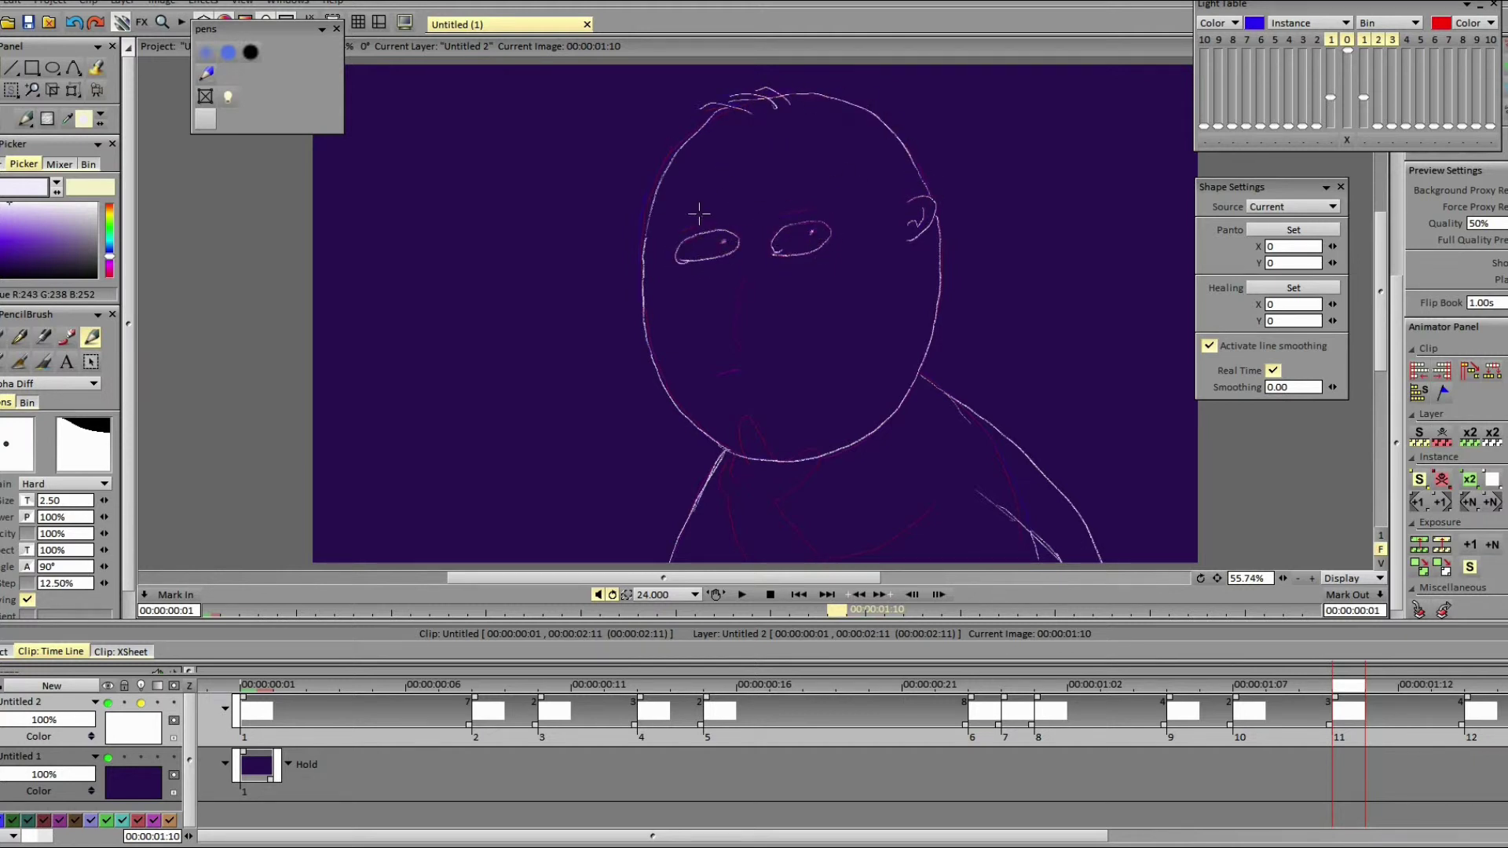
Step: Add a new empty drawing at 01:12 with the neck and both shoulder lines
key(Right)
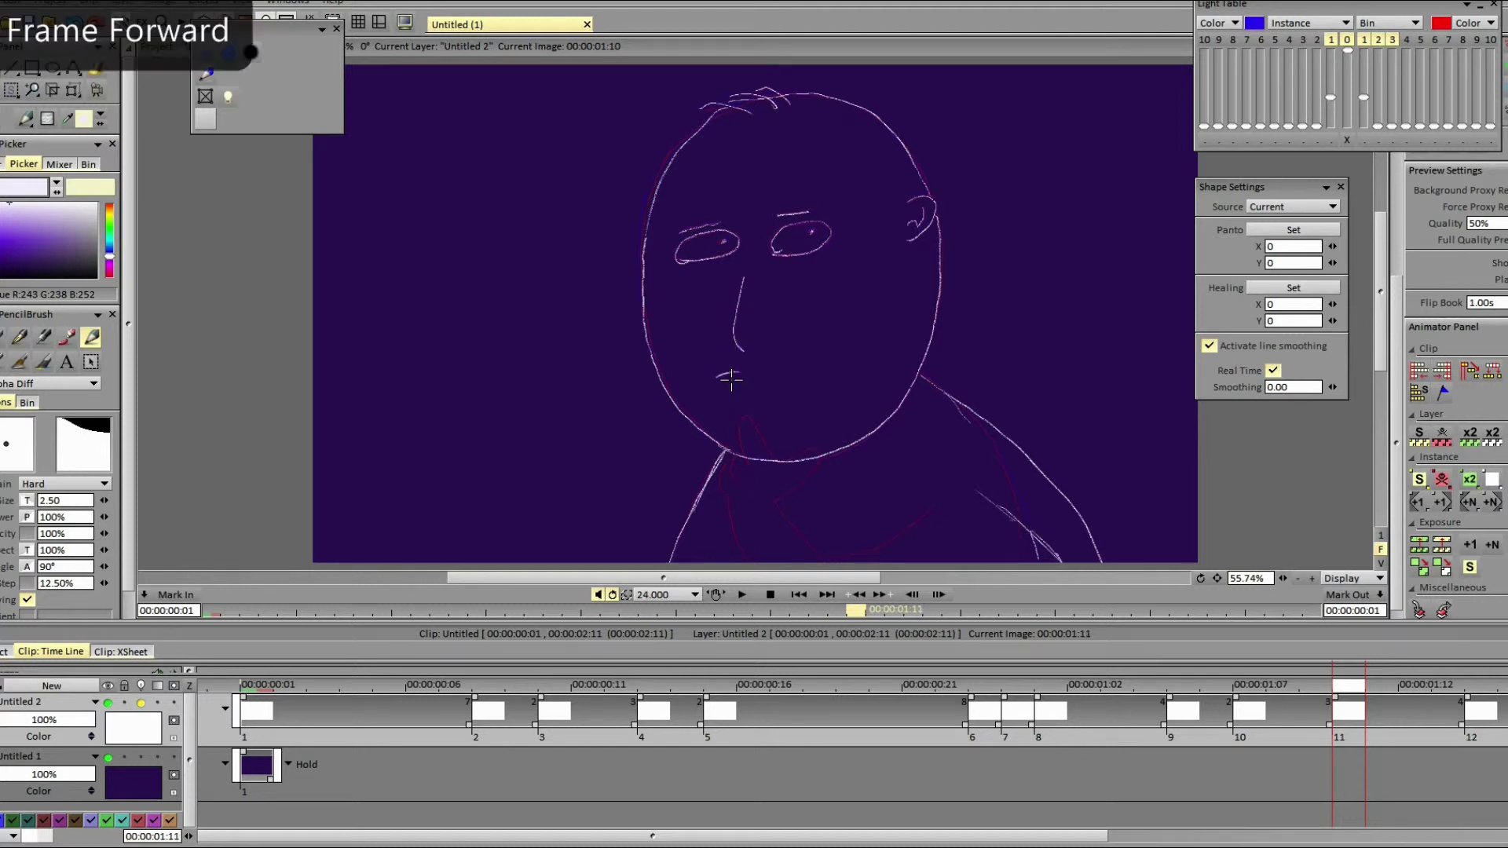
key(BackSpace)
drag(923, 472, 895, 560)
mouse_move(990, 480)
mouse_down()
mouse_move(961, 563)
mouse_move(1006, 465)
mouse_up()
drag(923, 380, 1004, 469)
drag(687, 511, 664, 561)
Step: Draw the 01:12 jaw, face outline, head top, hair strand, left eye and nose, then review
mouse_move(735, 455)
mouse_down()
mouse_move(861, 437)
mouse_move(935, 330)
mouse_move(922, 226)
mouse_up()
drag(666, 369, 639, 233)
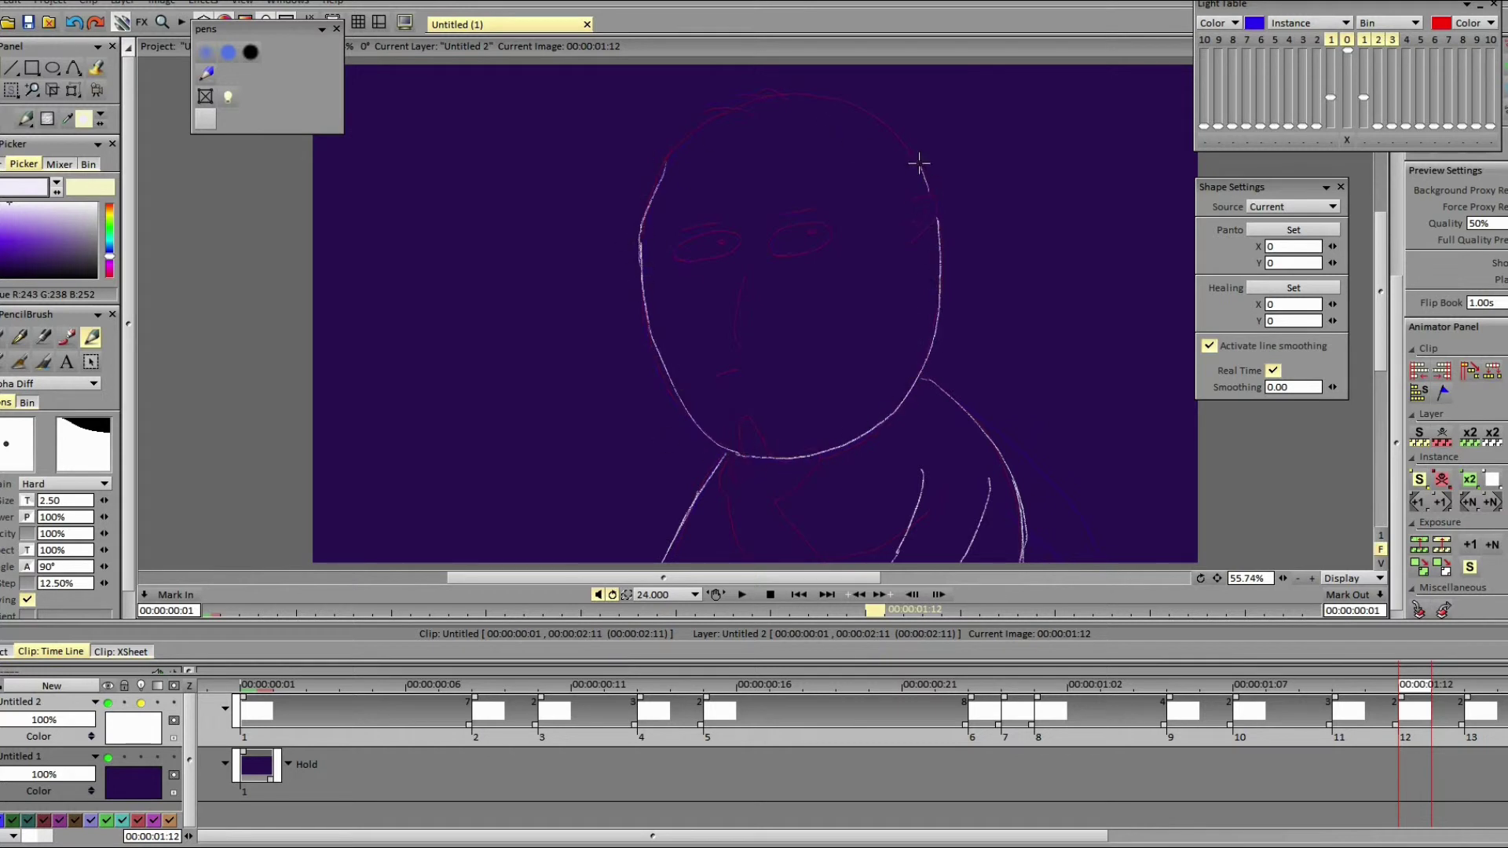
mouse_move(848, 104)
mouse_down()
mouse_move(769, 96)
mouse_move(665, 163)
mouse_up()
drag(766, 92, 784, 103)
drag(682, 234, 705, 229)
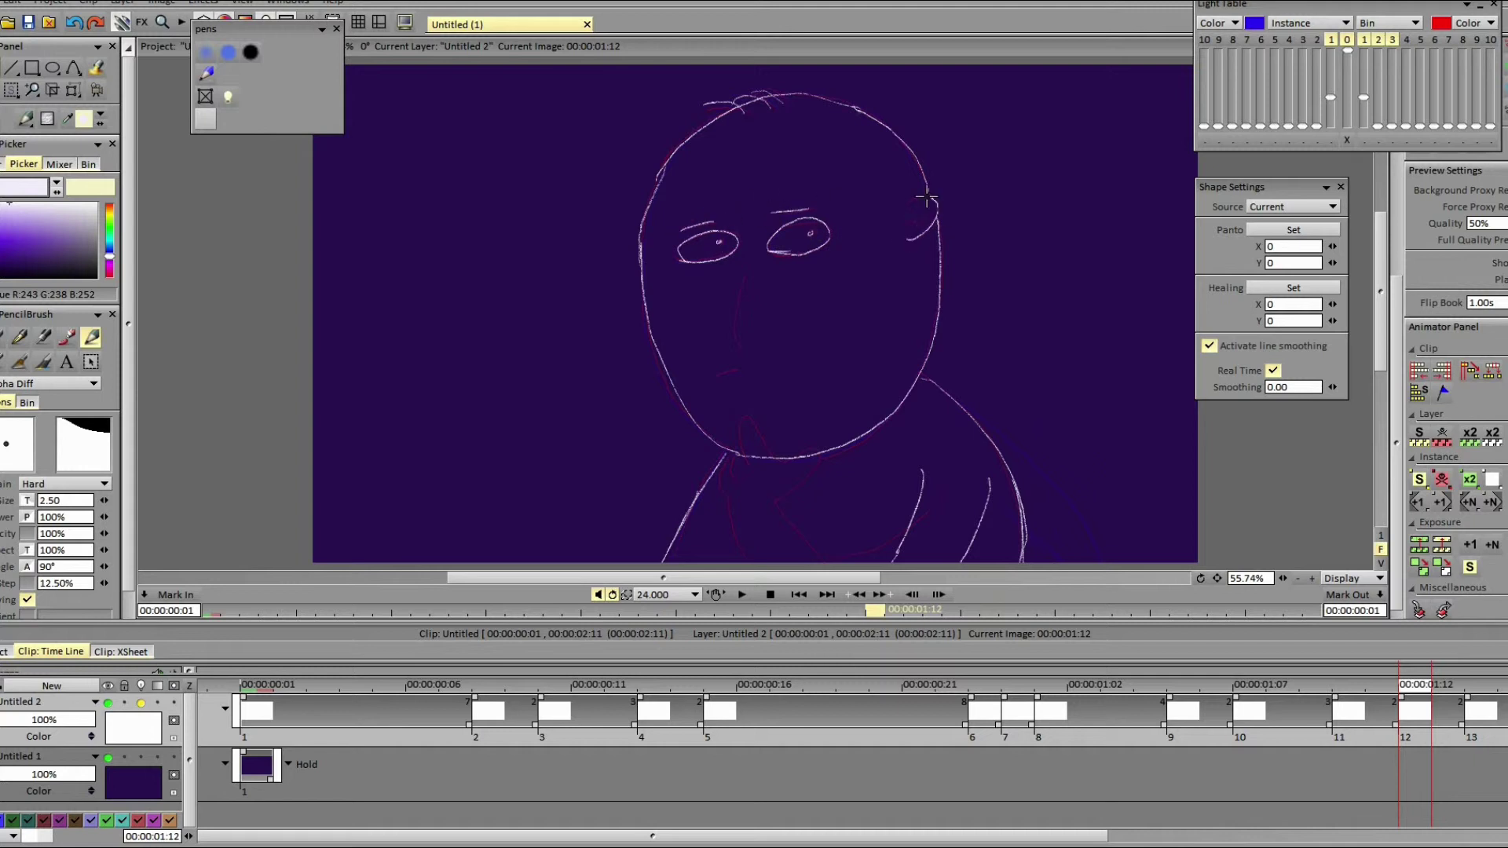
drag(744, 272, 743, 348)
key(Right)
key(Right)
mouse_move(1349, 685)
mouse_down()
mouse_move(1265, 706)
mouse_move(1383, 703)
mouse_move(1464, 724)
mouse_up()
Step: Insert a new drawing at 01:14 and draw the neck and right shoulder lines
click(1414, 687)
key(e)
key(BackSpace)
drag(725, 453, 668, 562)
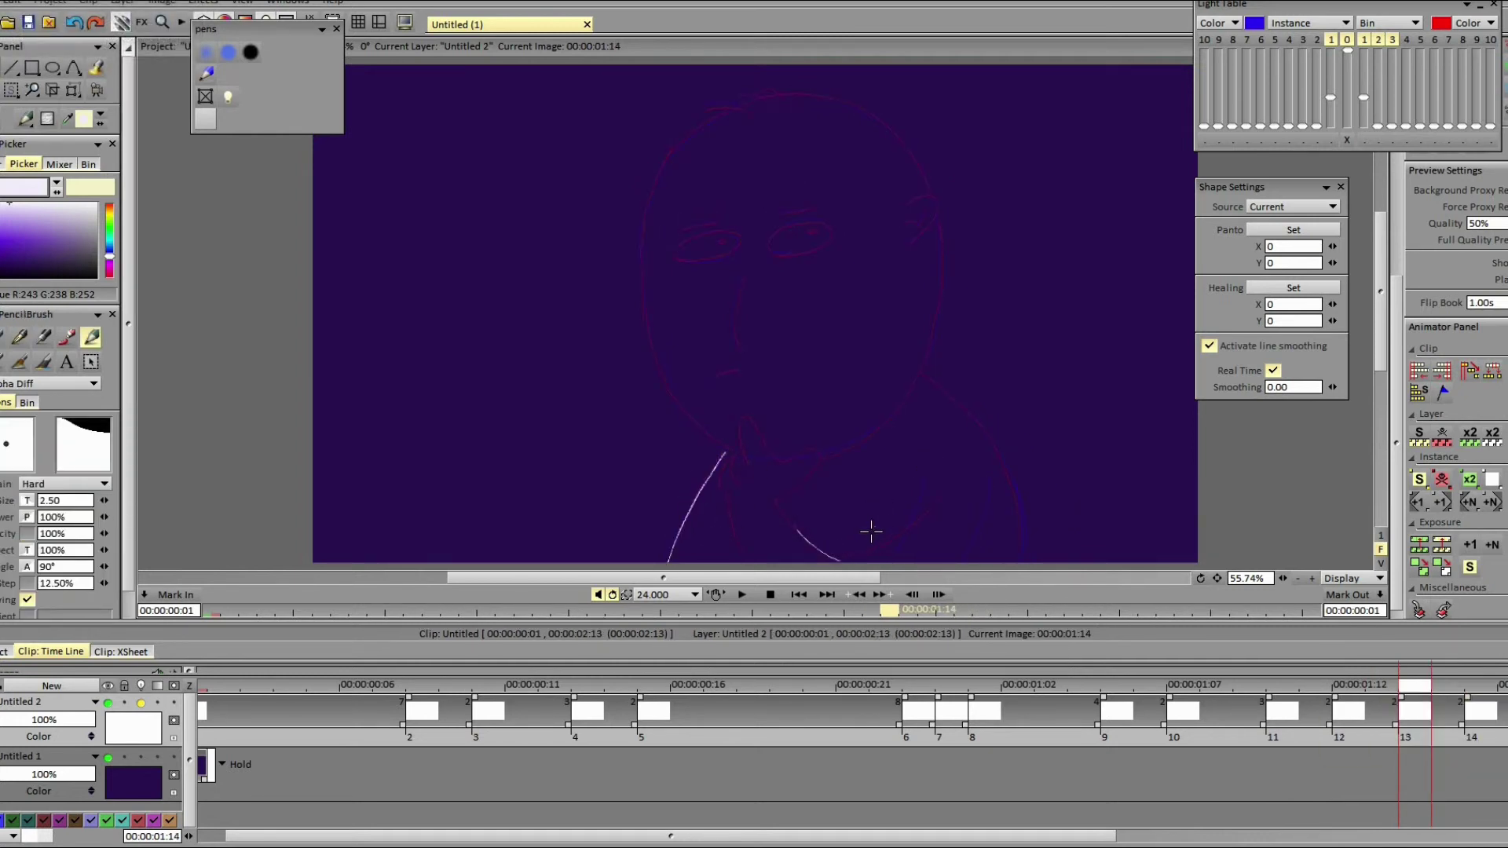
key(ctrl+z)
key(ctrl+z)
mouse_move(907, 480)
mouse_down()
mouse_move(846, 561)
mouse_move(864, 568)
mouse_up()
key(ctrl+z)
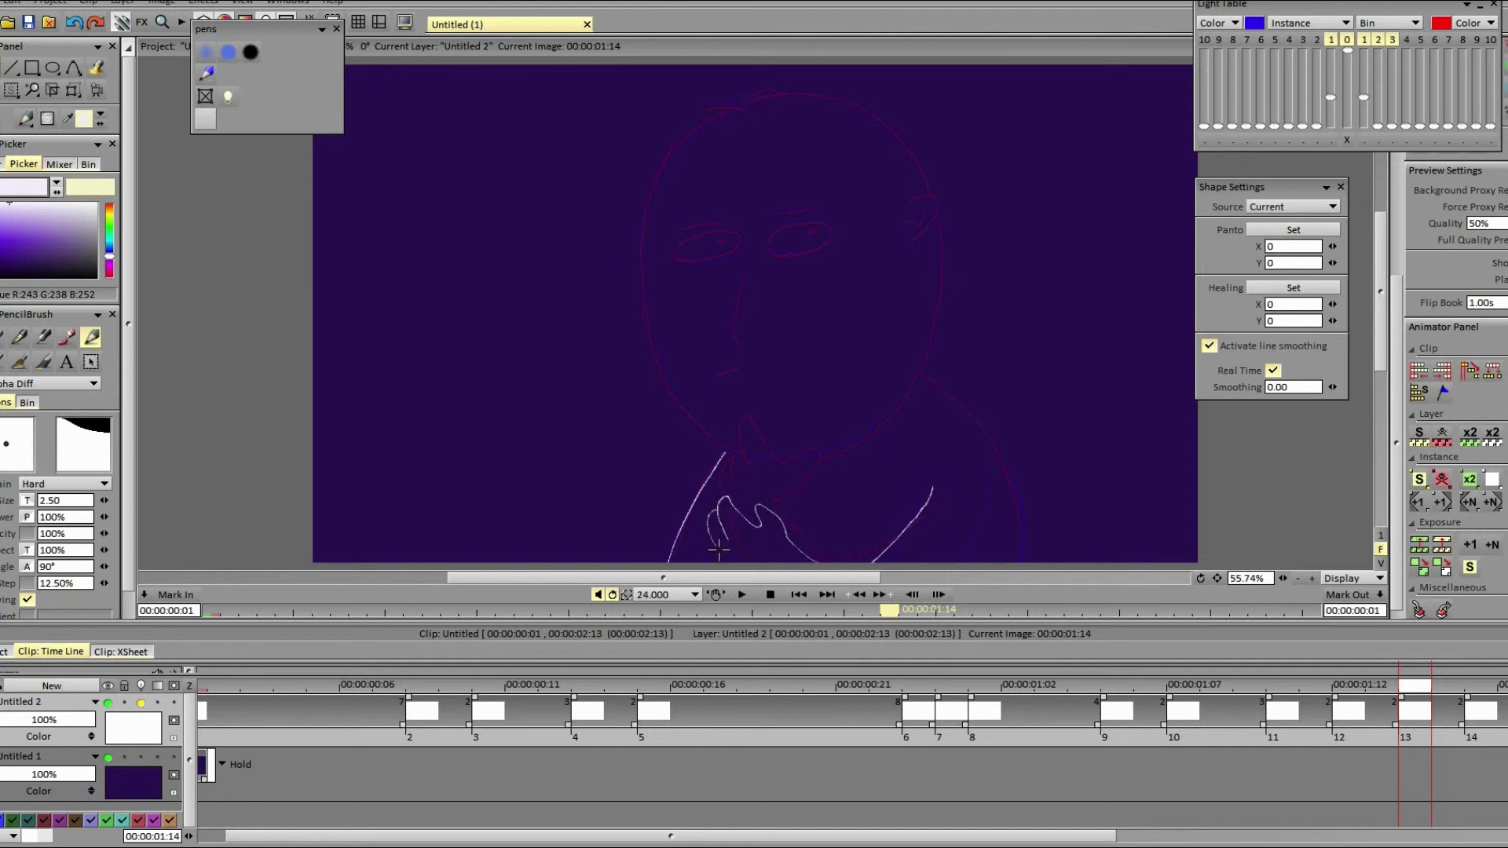
drag(957, 561, 994, 497)
drag(1021, 561, 937, 381)
Step: Draw the 01:14 chin, face sides, head outline, hair, ear and right eye
mouse_move(723, 448)
mouse_down()
mouse_move(927, 365)
mouse_move(939, 220)
mouse_move(660, 217)
mouse_up()
drag(903, 128, 832, 94)
drag(738, 106, 644, 211)
drag(783, 104, 777, 93)
drag(909, 205, 910, 245)
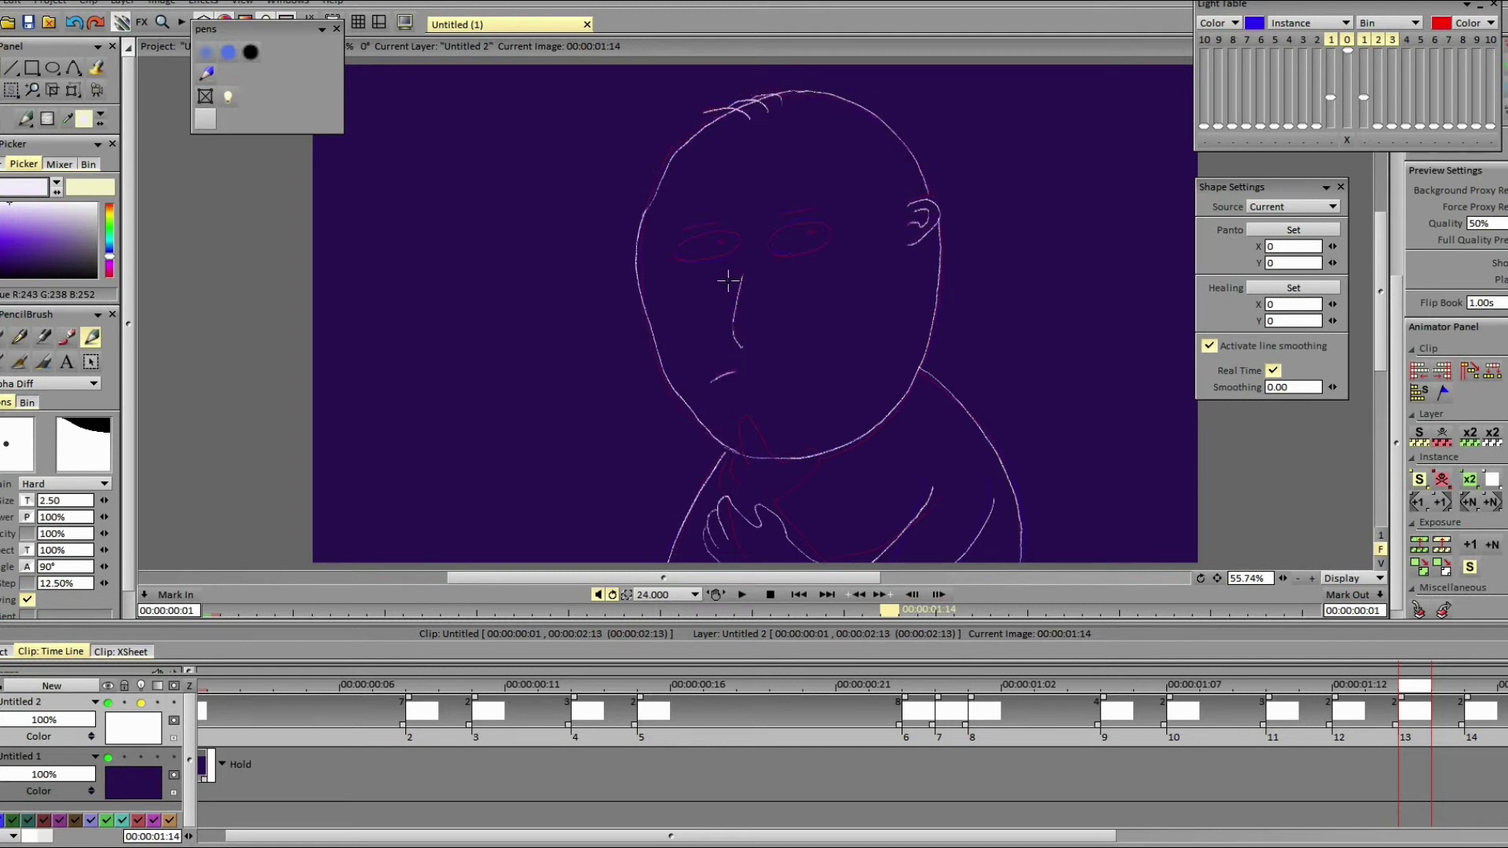
drag(769, 251, 769, 246)
Step: Insert a new drawing at 01:23 with the raised hand, right shoulder and forearm
key(Left)
key(Right)
key(Right)
key(Right)
key(Right)
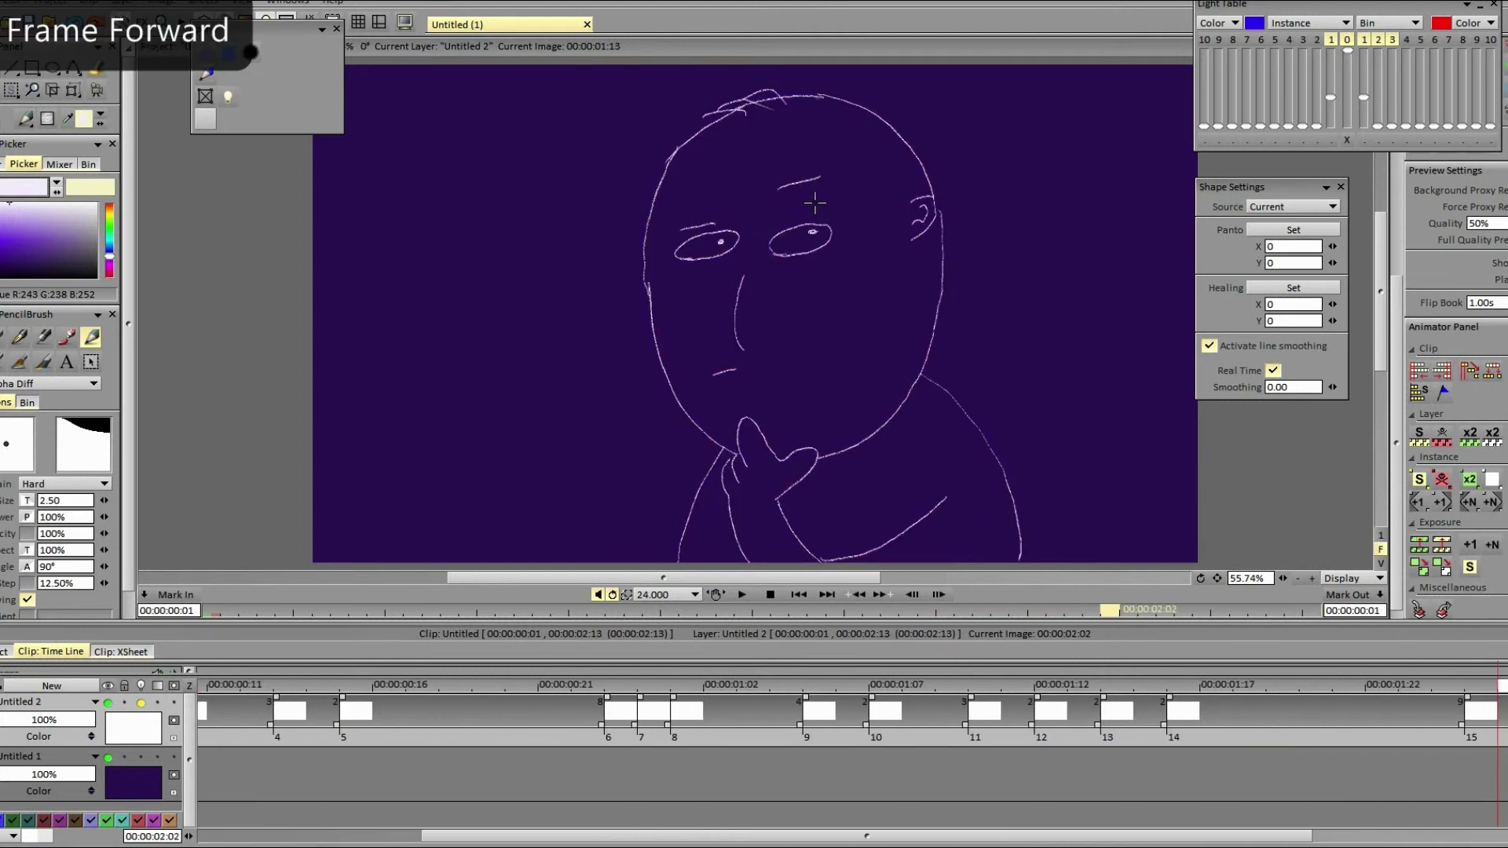
key(Left)
key(Left)
key(Left)
key(Left)
key(Left)
key(Left)
key(Left)
key(Right)
key(Right)
key(Right)
key(BackSpace)
drag(725, 449, 679, 560)
drag(1019, 561, 923, 385)
mouse_move(942, 499)
mouse_down()
mouse_move(844, 561)
mouse_move(779, 499)
mouse_move(901, 415)
mouse_move(934, 324)
mouse_up()
Step: Draw the 01:23 jaw, head outline, left eyebrow, ear and hair, then play it back
key(ctrl+z)
mouse_move(815, 459)
mouse_down()
mouse_move(934, 325)
mouse_move(940, 206)
mouse_up()
mouse_move(734, 454)
mouse_down()
mouse_move(646, 343)
mouse_move(646, 263)
mouse_move(711, 118)
mouse_up()
mouse_move(934, 196)
mouse_down()
mouse_move(863, 104)
mouse_move(706, 118)
mouse_up()
mouse_move(720, 224)
mouse_down()
mouse_move(666, 235)
mouse_move(718, 250)
mouse_move(822, 226)
mouse_up()
key(ctrl+z)
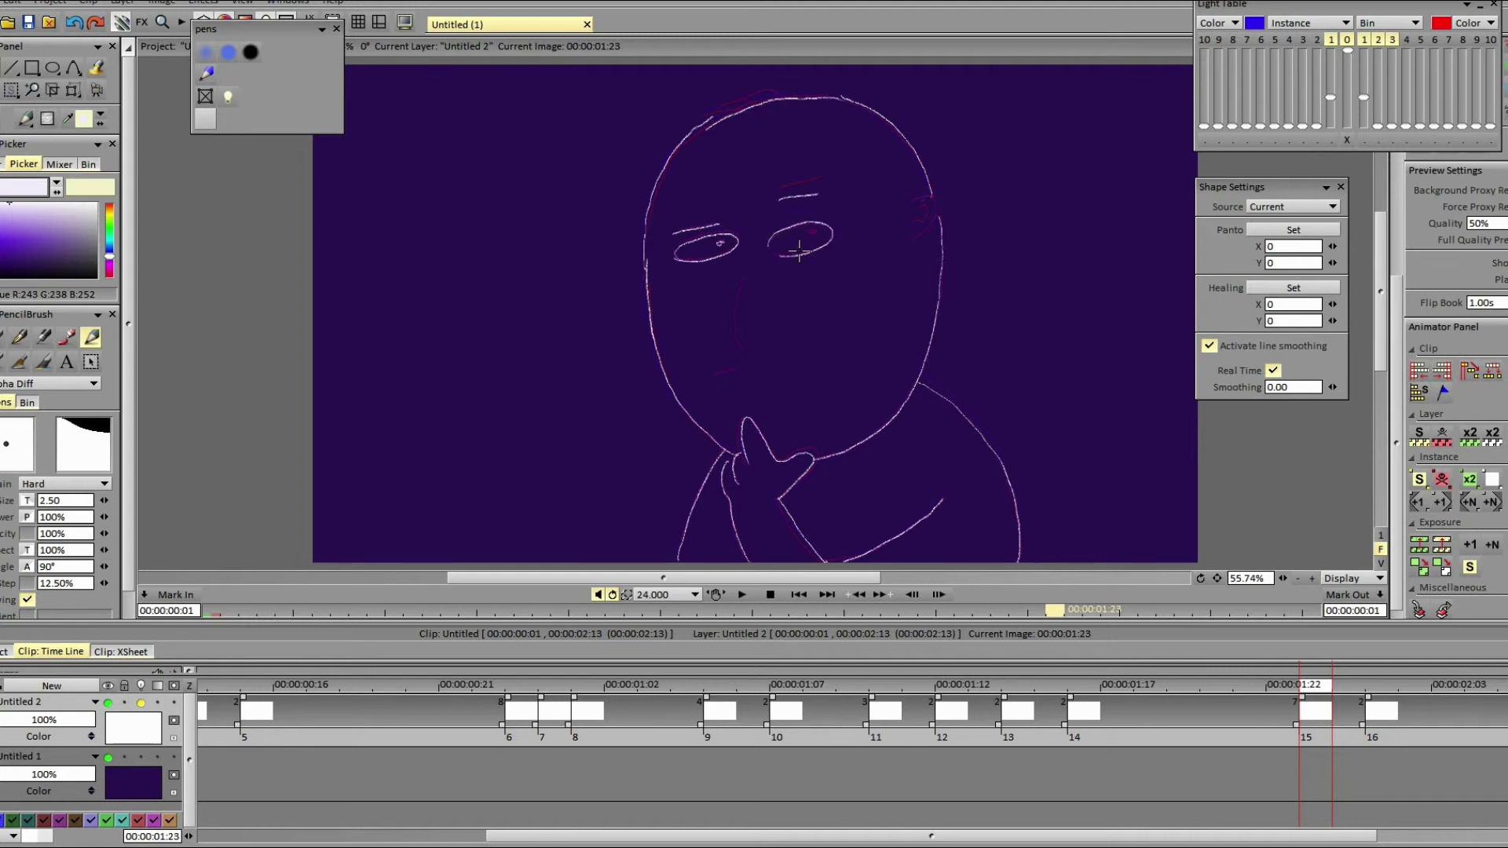
drag(917, 198, 908, 246)
drag(925, 209, 913, 228)
drag(708, 119, 765, 106)
drag(722, 118, 800, 103)
mouse_move(1316, 687)
mouse_down()
mouse_move(1481, 707)
mouse_move(1469, 715)
mouse_up()
click(741, 595)
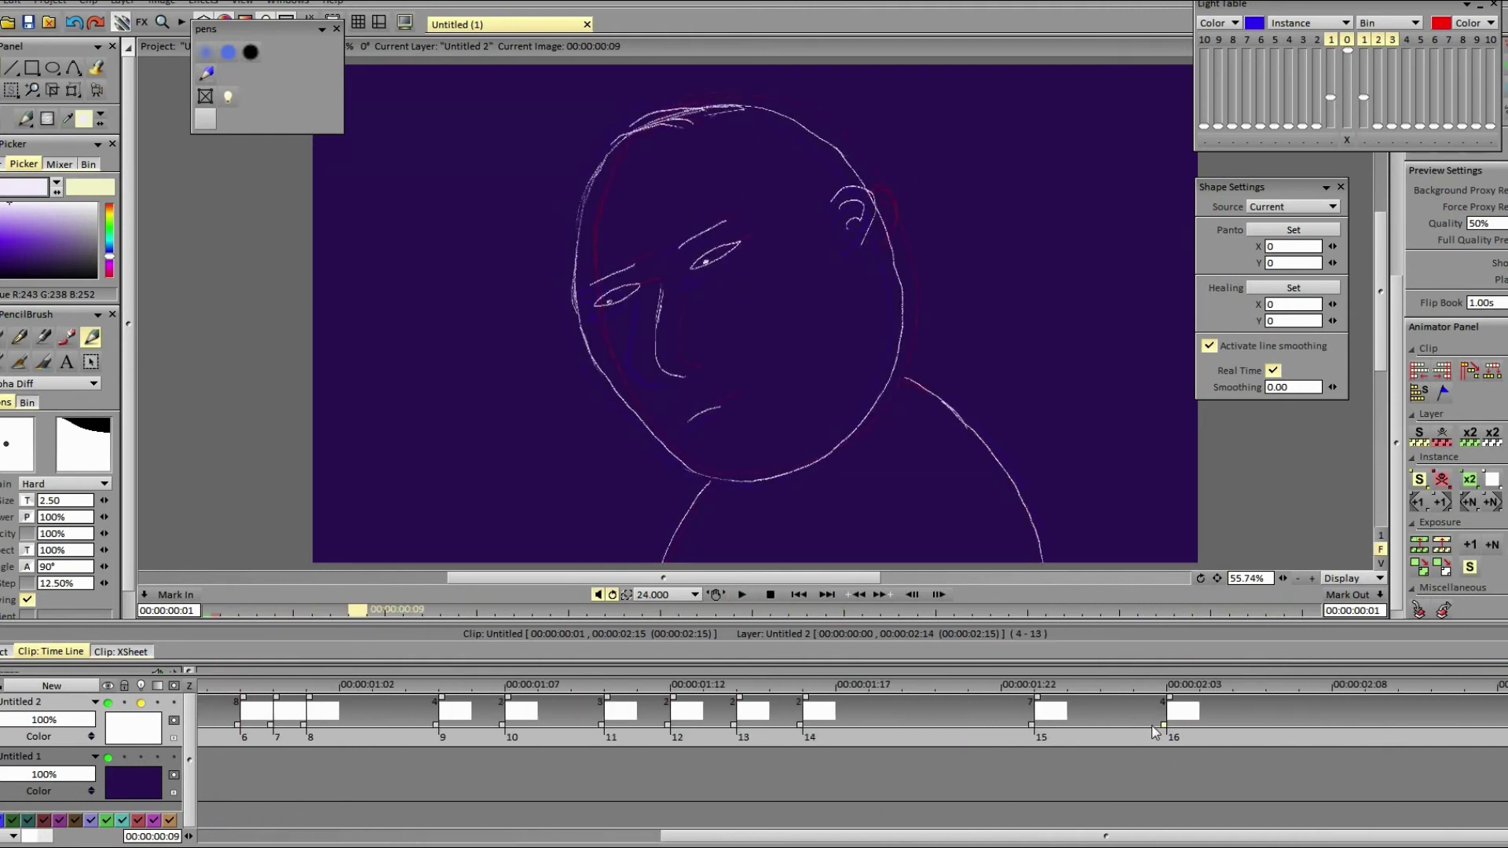
Step: Erase the raised right eyebrow on the current frame and on 01:21
mouse_move(781, 200)
mouse_down()
mouse_move(818, 189)
mouse_move(787, 199)
mouse_move(800, 206)
mouse_up()
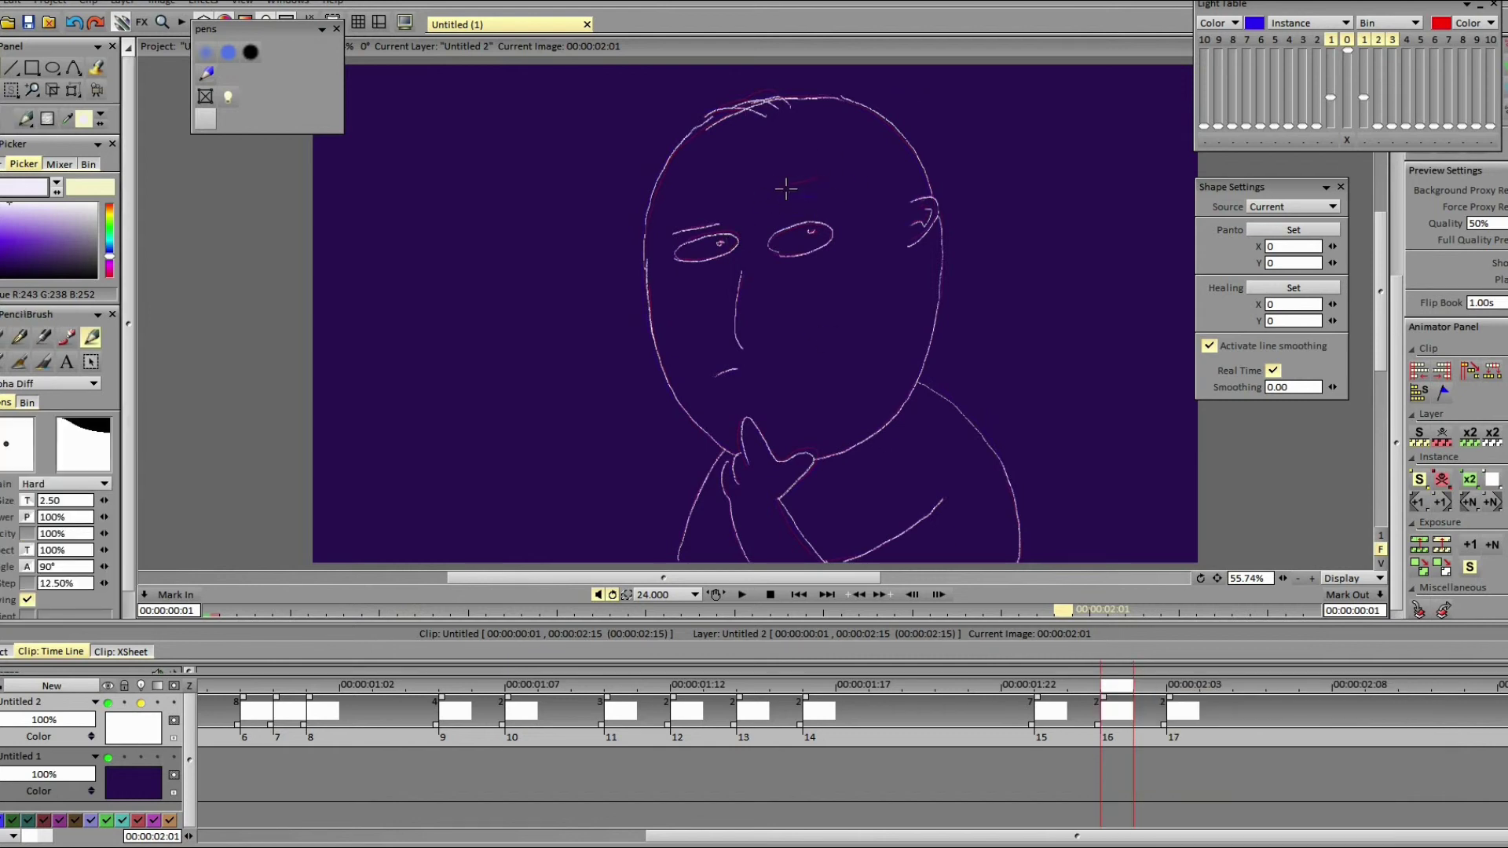
click(992, 689)
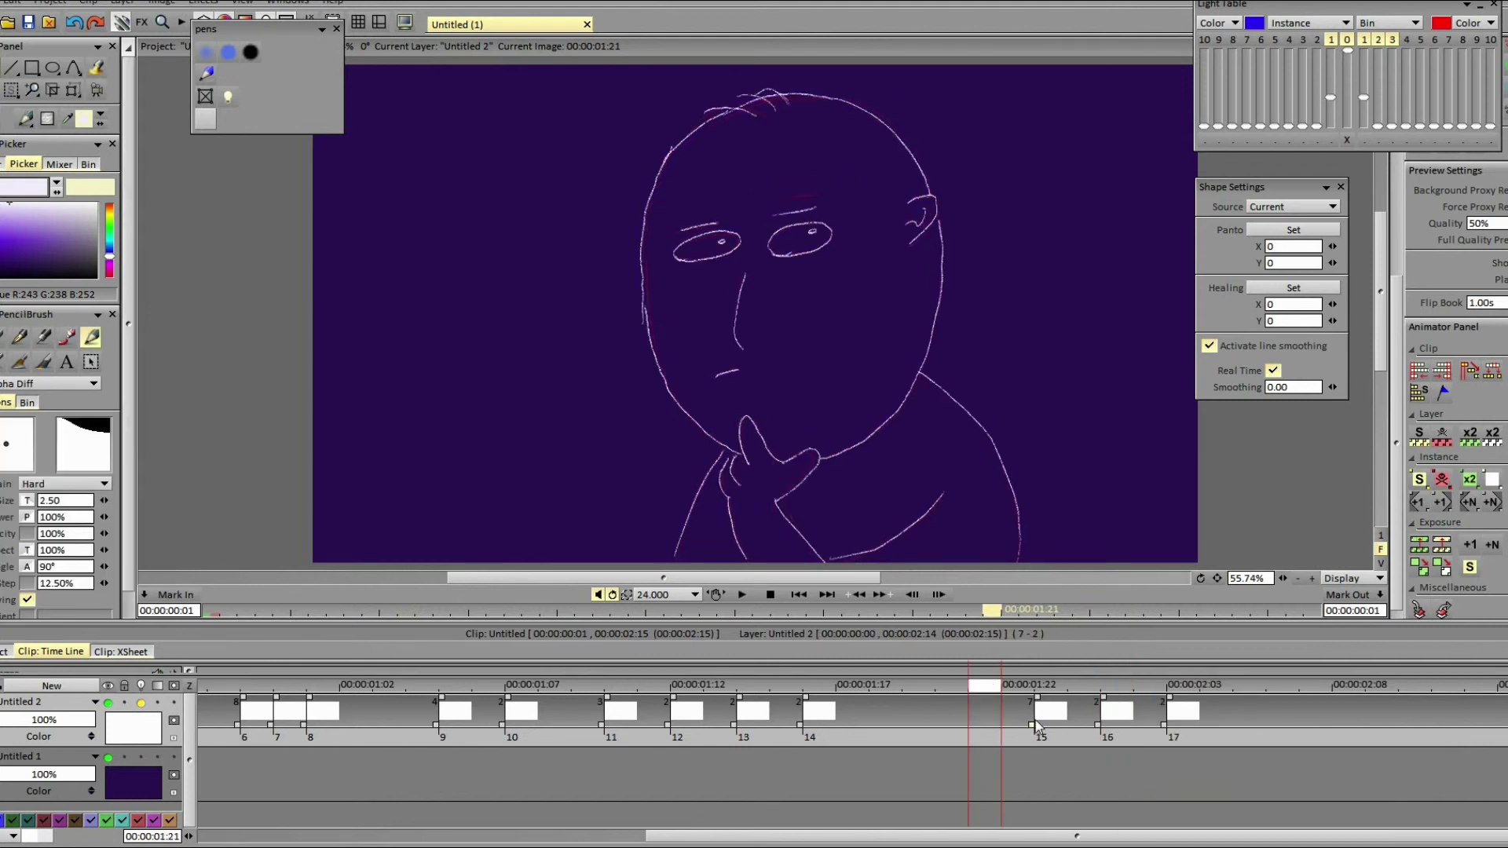
mouse_move(814, 203)
mouse_down()
mouse_move(771, 219)
mouse_move(775, 204)
mouse_up()
key(b)
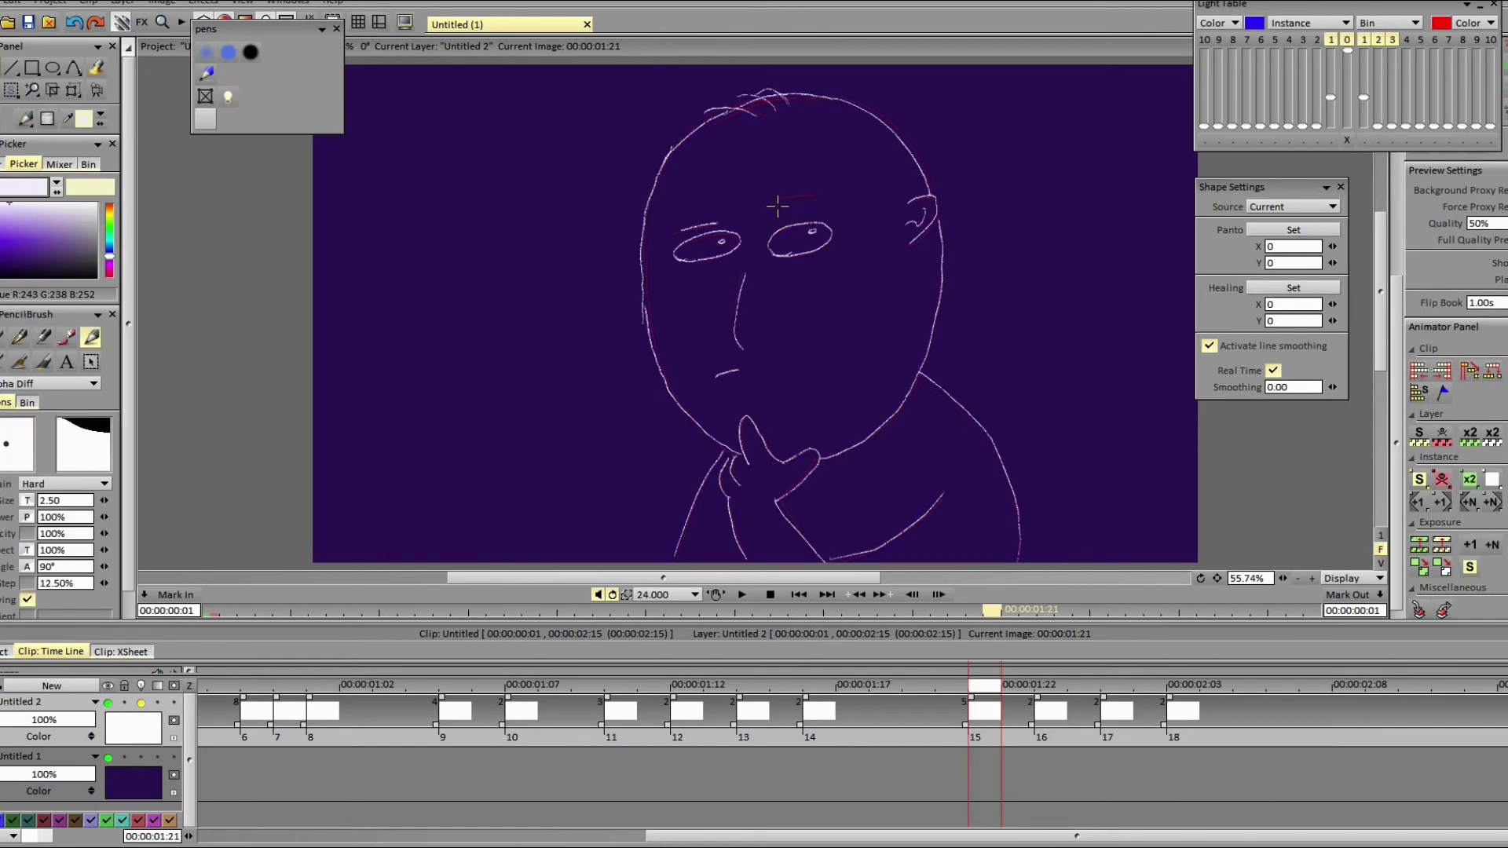
Step: Play the clip, then hold drawings 8 and 9 one frame longer each
click(731, 598)
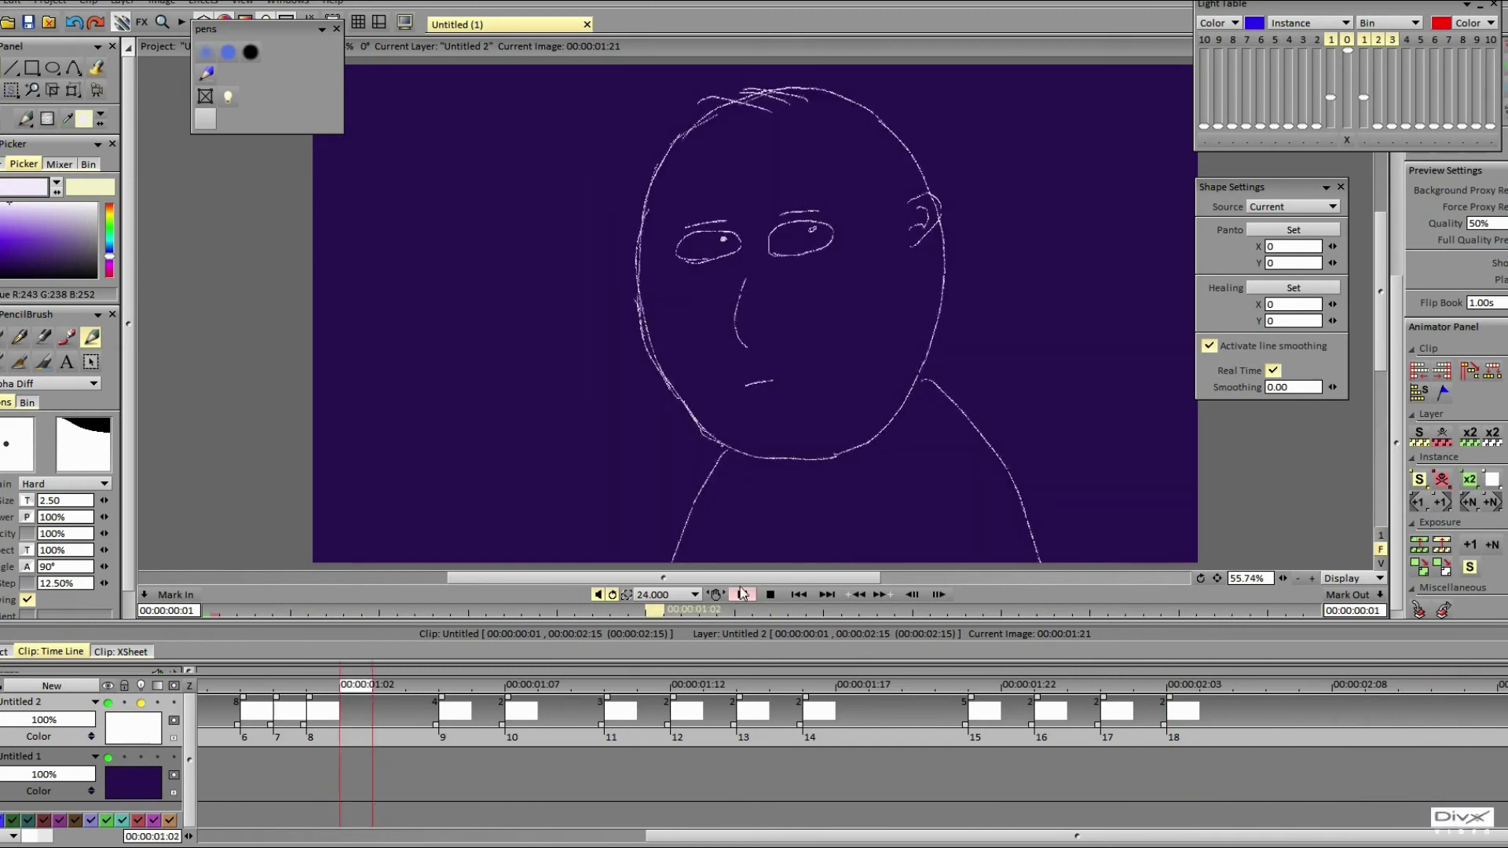
click(743, 595)
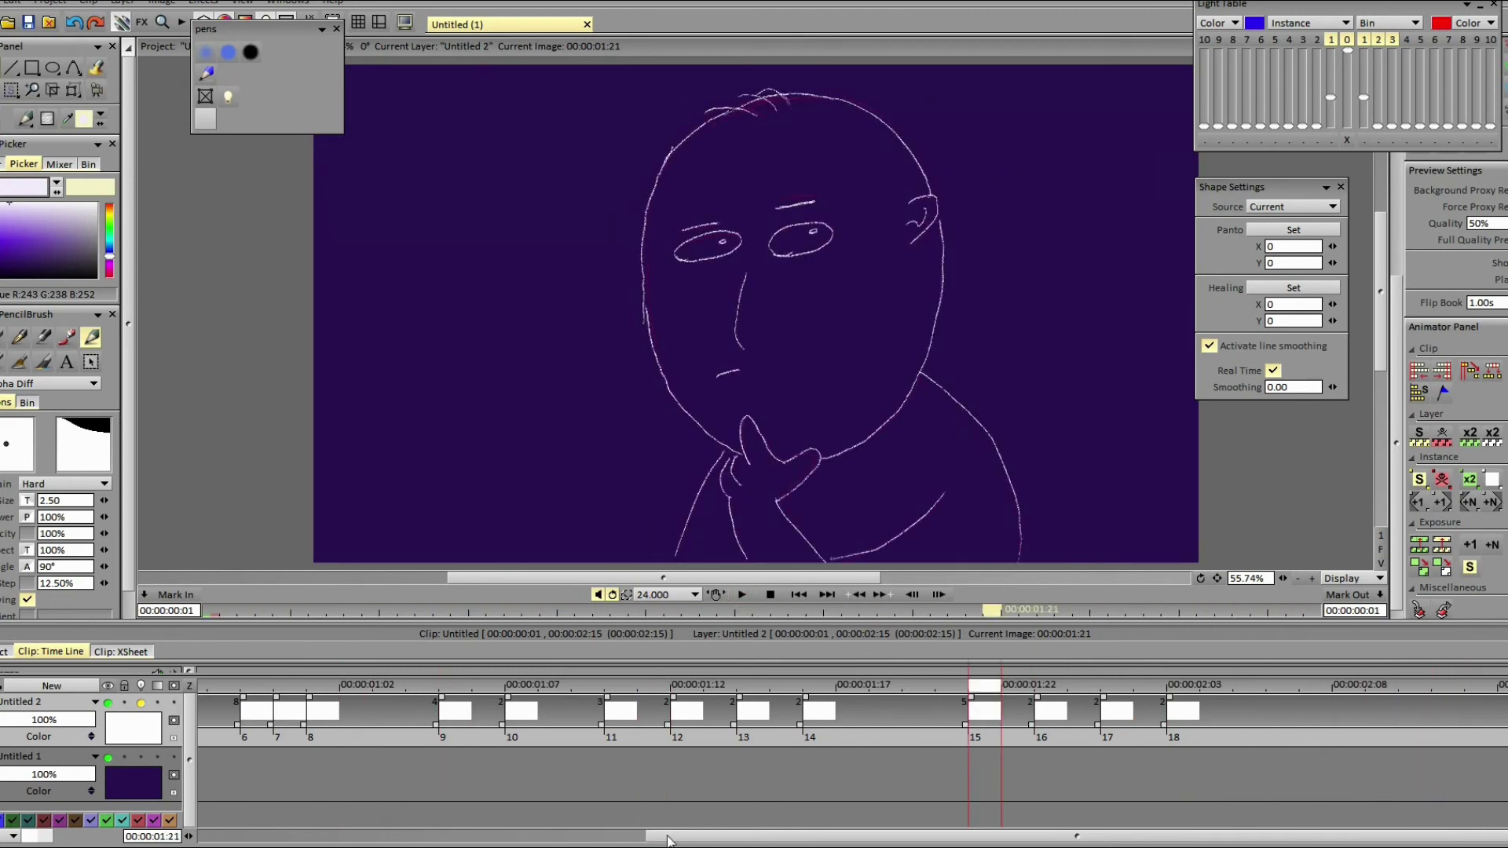
scroll(591, 694, left, 2)
drag(591, 691, 793, 726)
drag(861, 726, 931, 728)
Step: Erase the mouth at 01:08, check frame 01:04, and replay the animation
click(873, 691)
key(e)
mouse_move(745, 379)
mouse_down()
mouse_move(778, 377)
mouse_move(751, 387)
mouse_up()
key(b)
click(755, 690)
key(e)
key(b)
click(741, 595)
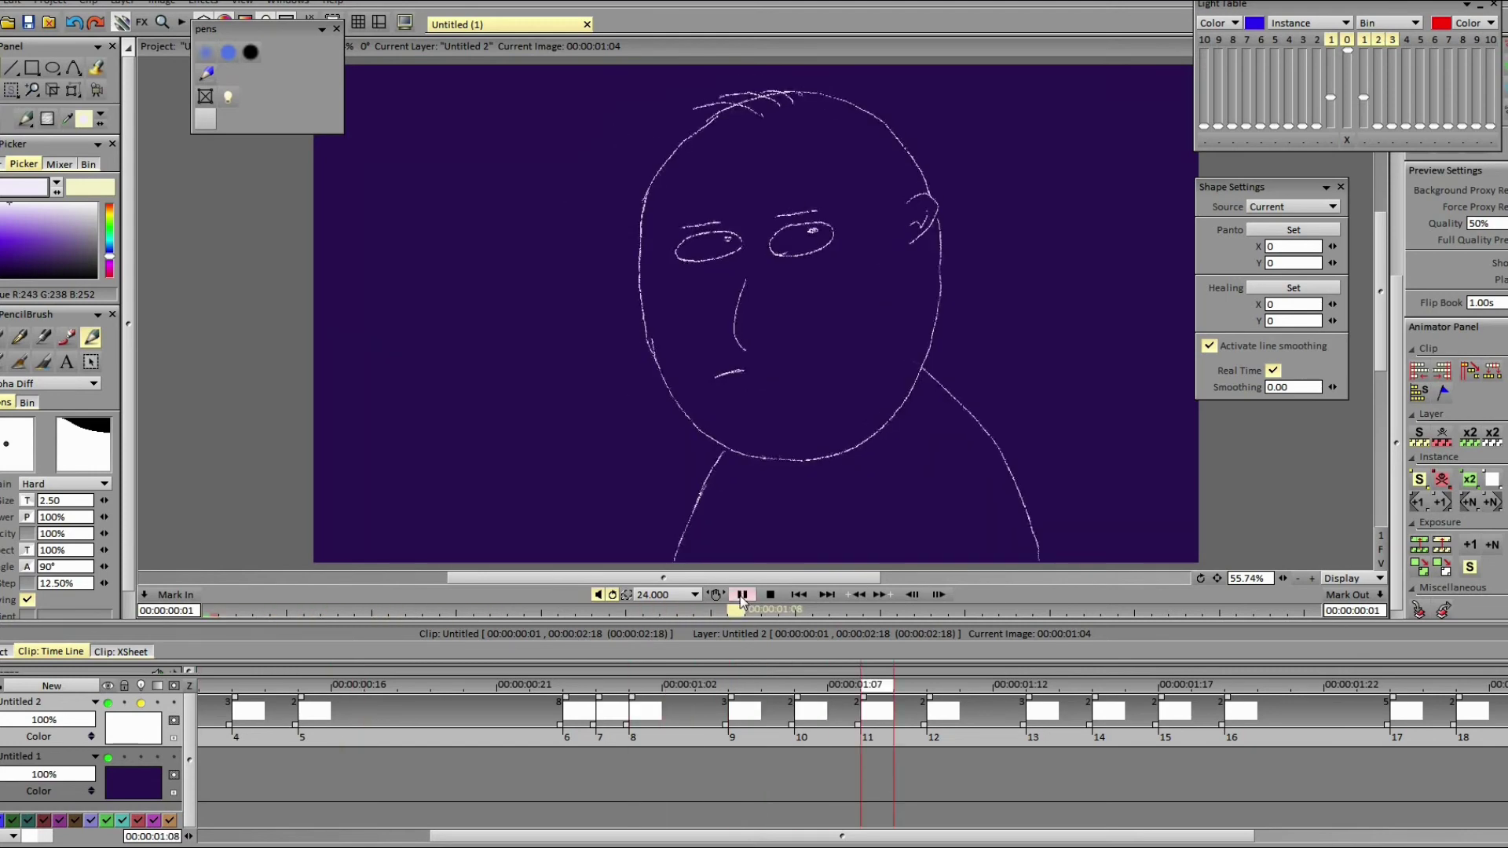